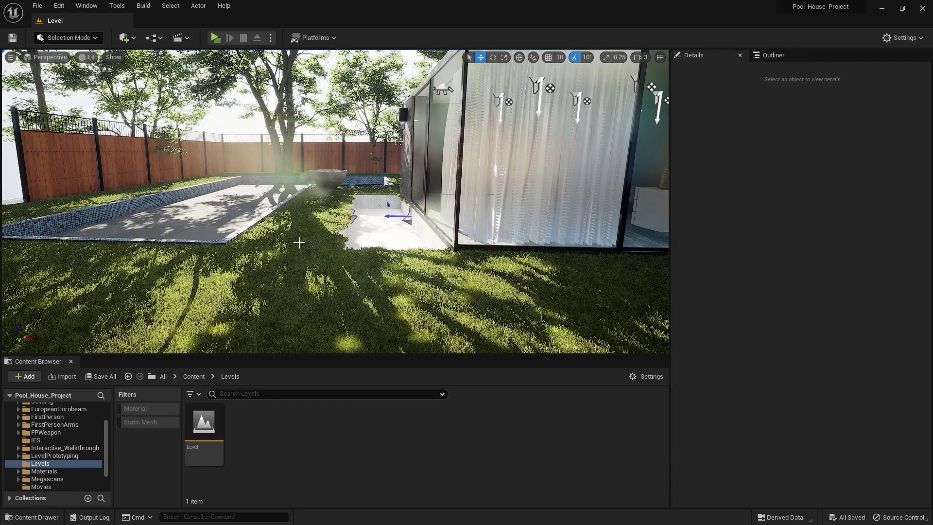
Open the project's Rendering settings and locate the Global Illumination and Reflections sections
left_click(894, 38)
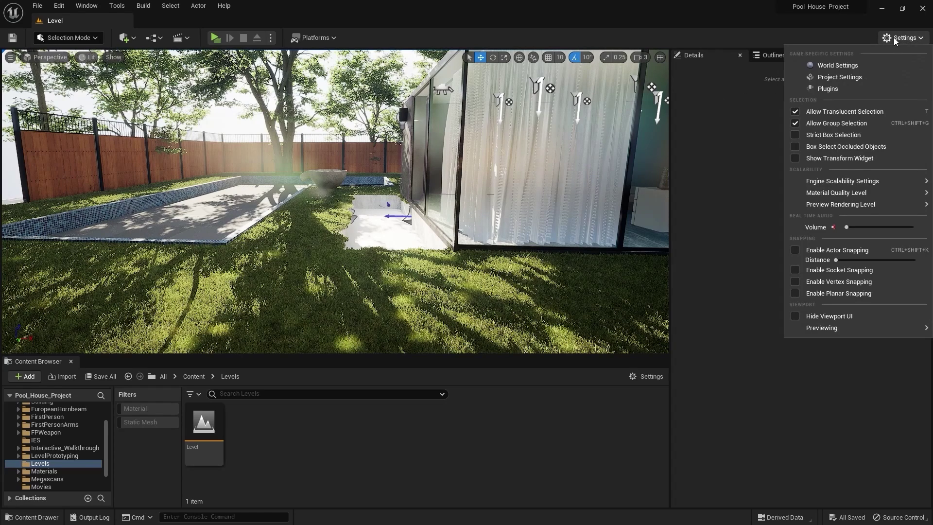
left_click(857, 77)
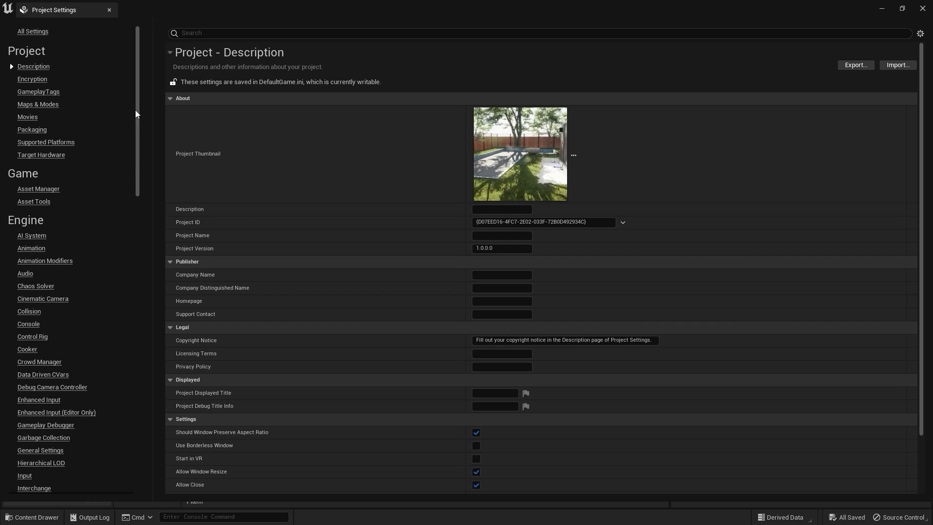
left_click_drag(137, 138, 137, 229)
left_click(43, 305)
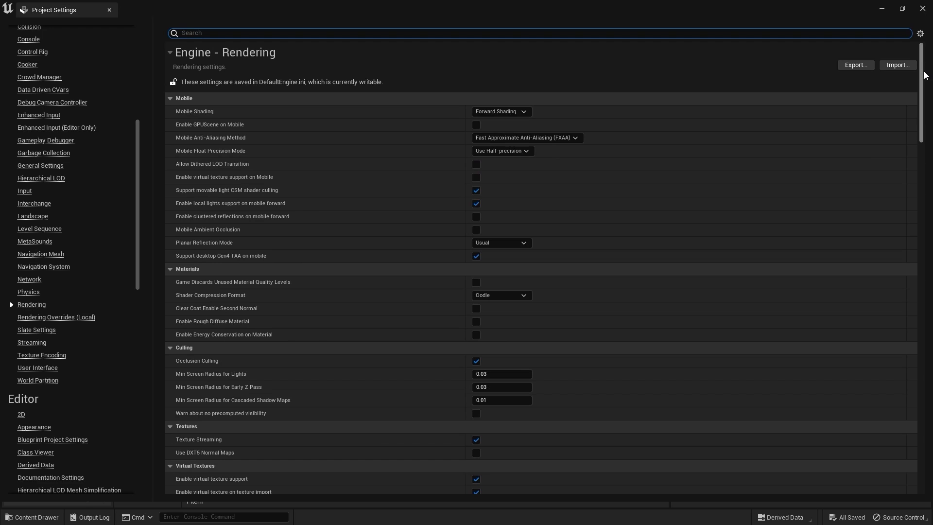
left_click_drag(923, 78, 922, 147)
scroll(170, 93, "down", 5)
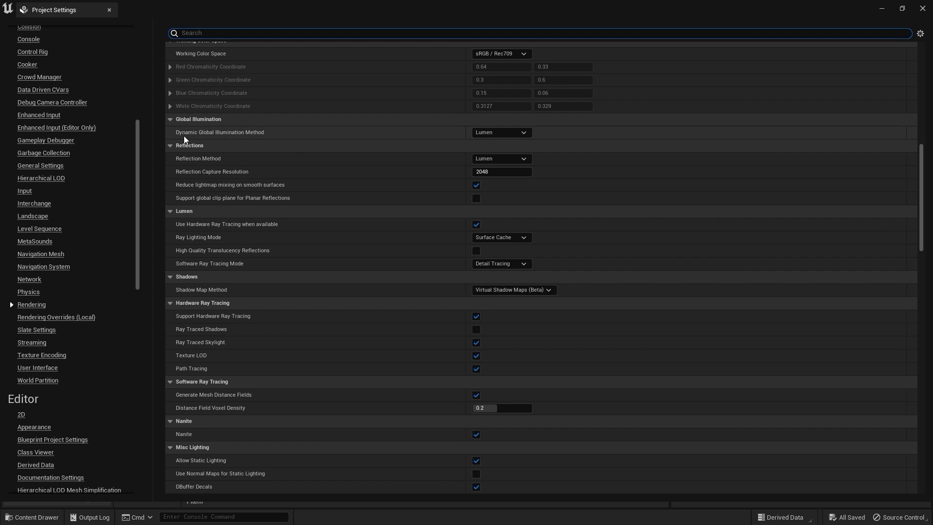
Set both the Dynamic Global Illumination Method and the Reflection Method to Lumen, and close the project settings
left_click(506, 133)
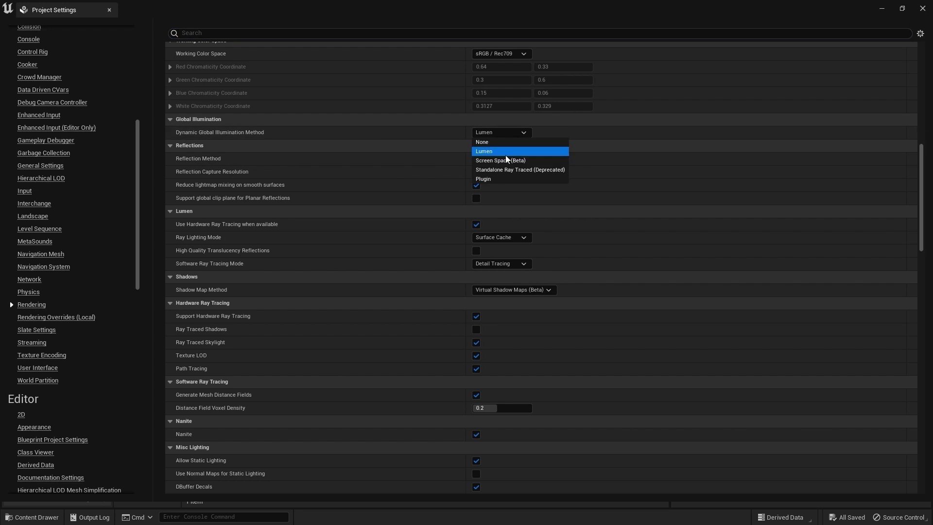
left_click(509, 151)
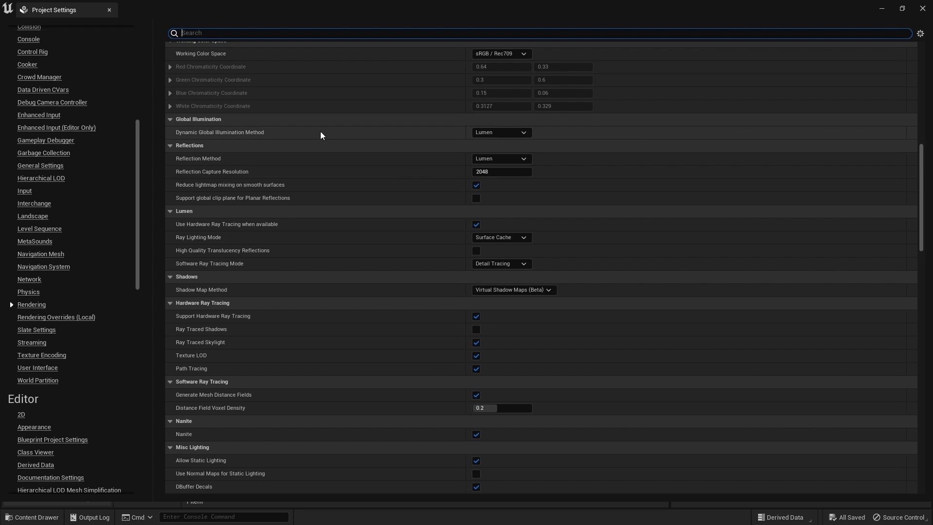
left_click(506, 160)
left_click(506, 172)
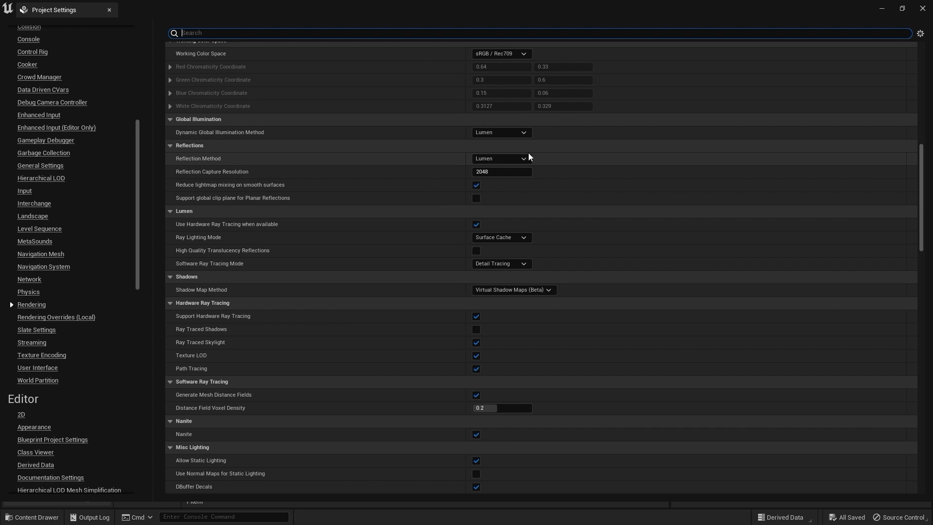
left_click(923, 9)
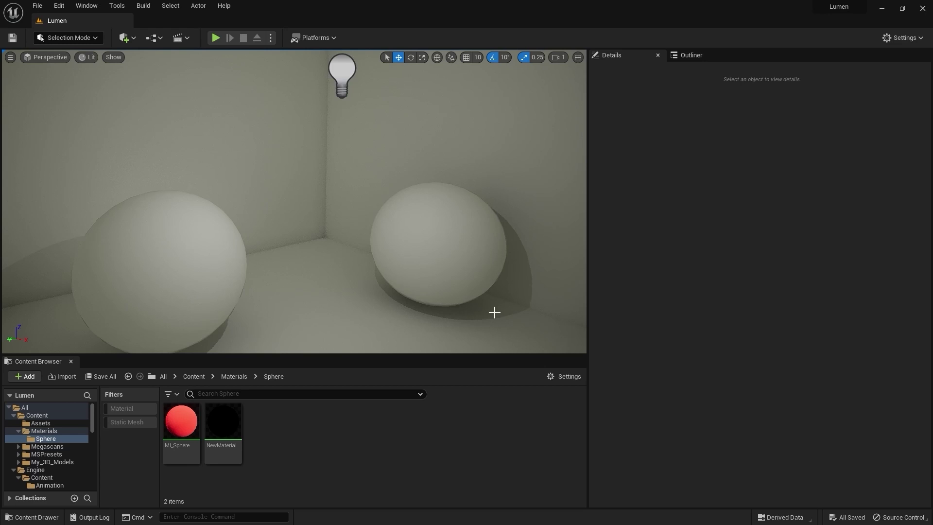
In the Lumen test room, apply the MI_Sphere material to the right-hand sphere and view the floor beneath it
right_click_drag(355, 175, 355, 149)
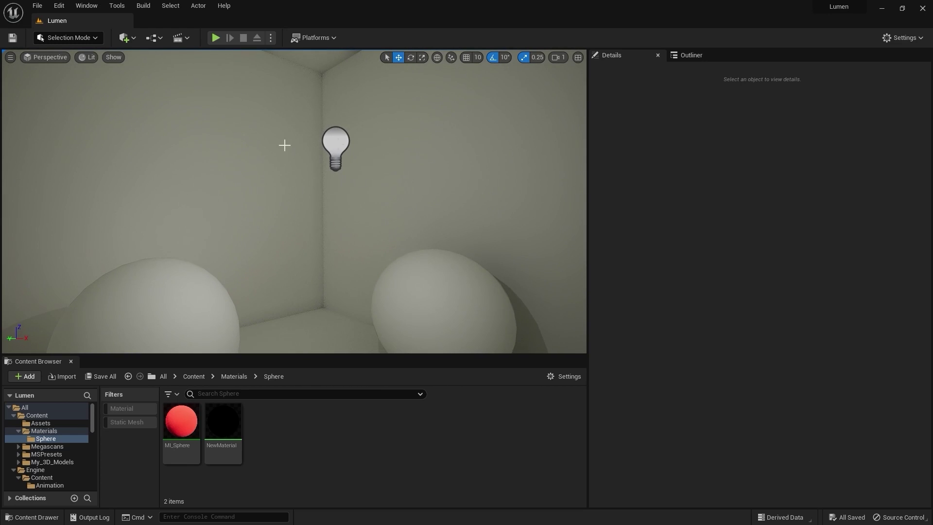
right_click_drag(385, 177, 423, 233)
key("w")
left_click_drag(198, 416, 322, 176)
right_click_drag(360, 269, 360, 286)
key("w")
right_click_drag(360, 243, 361, 268)
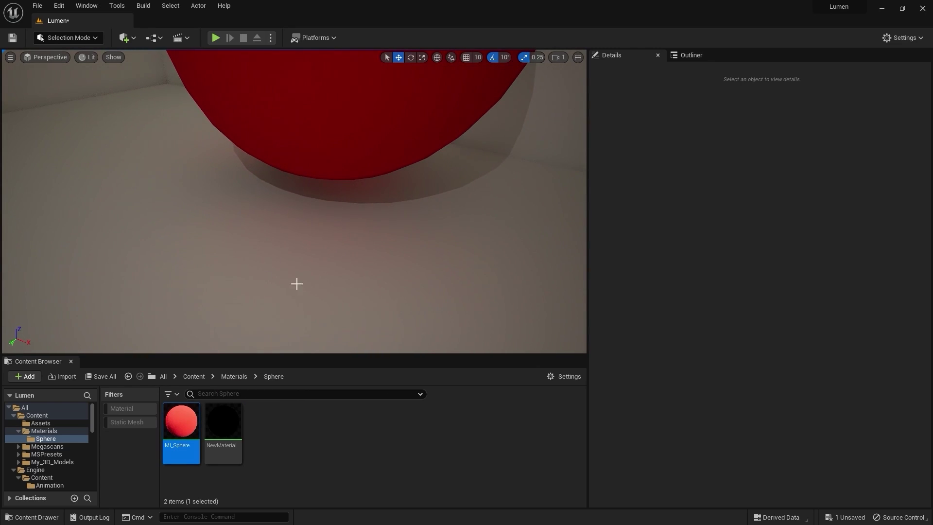
Apply the MI_Sphere material to the wall behind the other sphere and inspect the bounced colour on the floor
right_click_drag(419, 242, 221, 188)
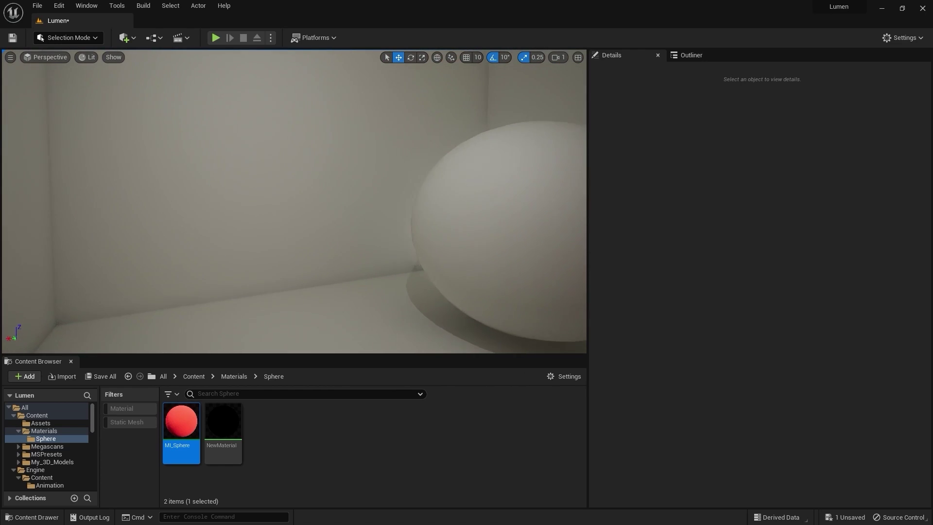
right_click_drag(301, 238, 377, 255)
left_click_drag(182, 419, 233, 205)
right_click_drag(388, 267, 379, 248)
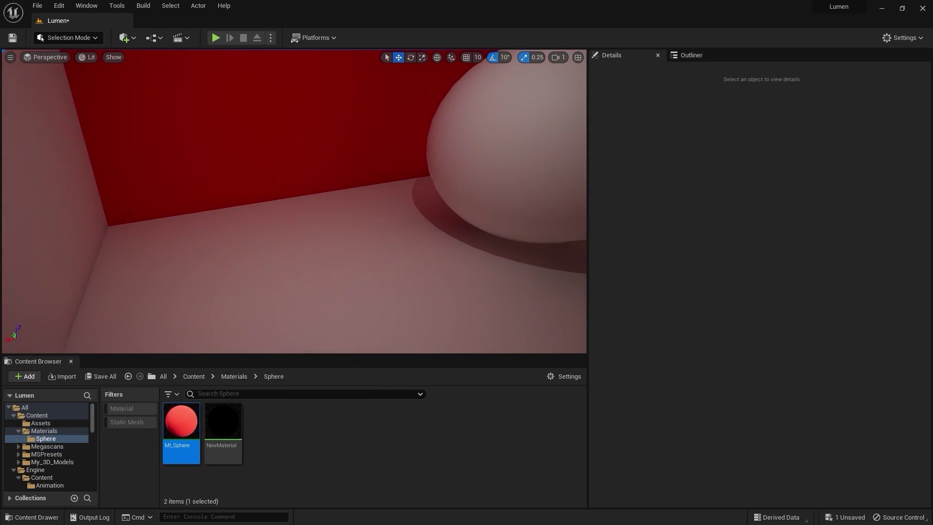
right_click_drag(273, 158, 272, 165)
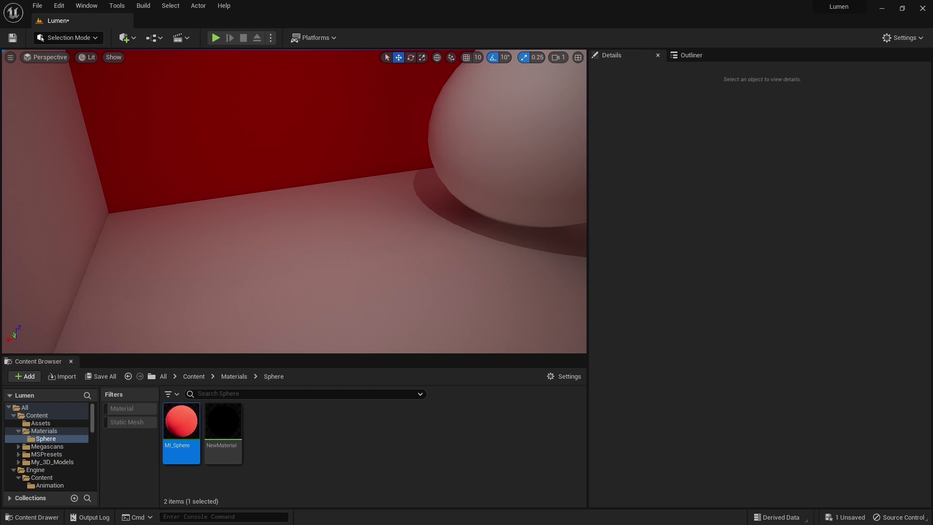
right_click_drag(331, 178, 387, 194)
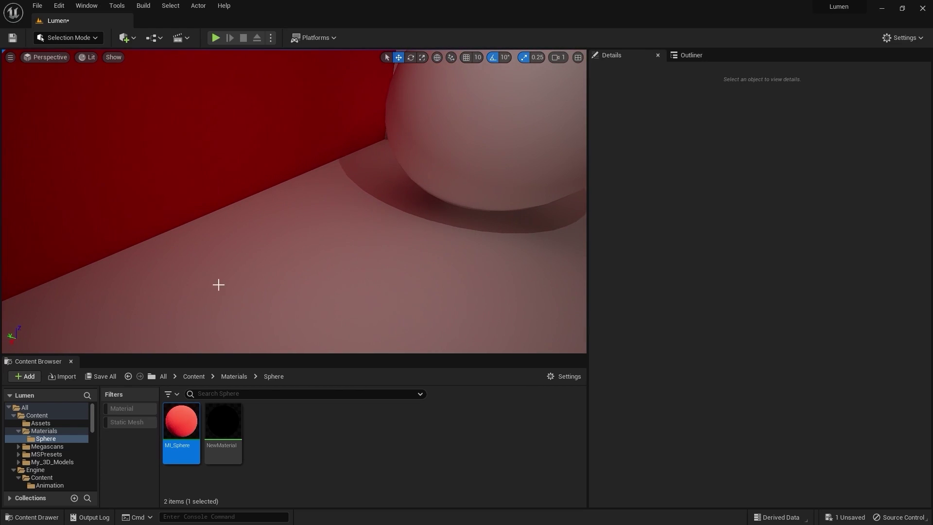
right_click_drag(329, 252, 358, 247)
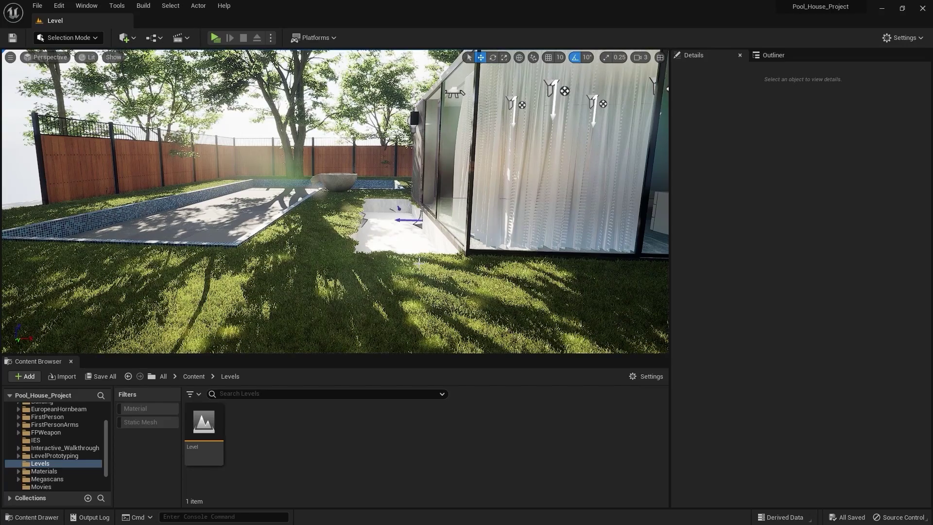
In the Pool_House_Project level, go inside to the living room and kitchen and hide the LivingRoom Lights folder
right_click_drag(419, 263, 654, 270)
key("w")
key("s")
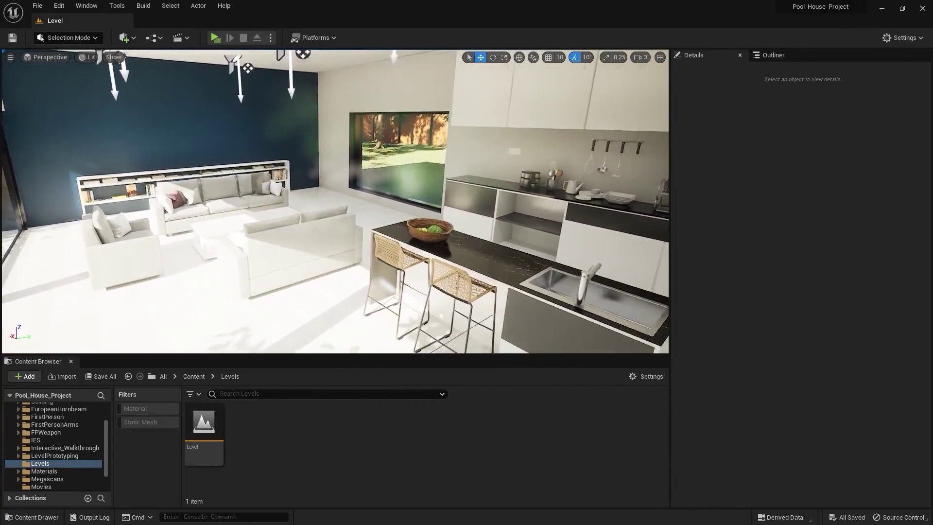
right_click_drag(355, 260, 370, 260)
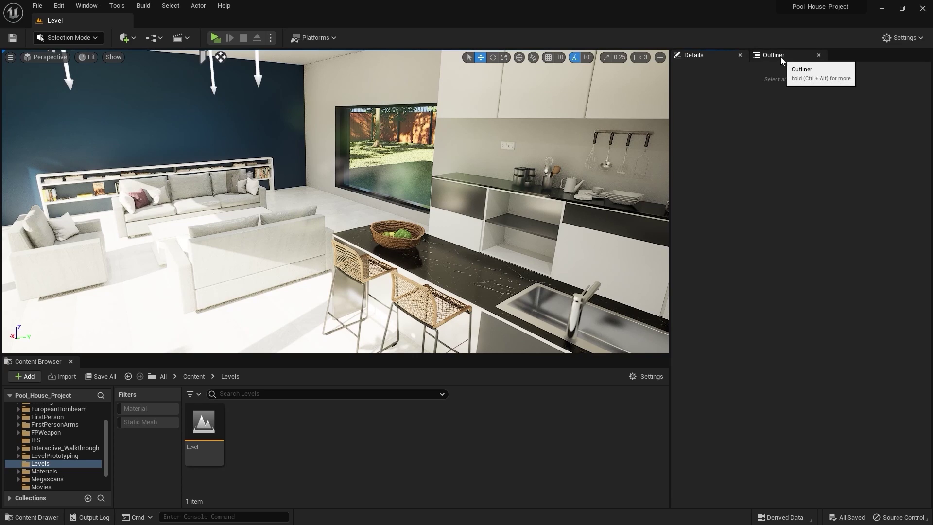
left_click(781, 56)
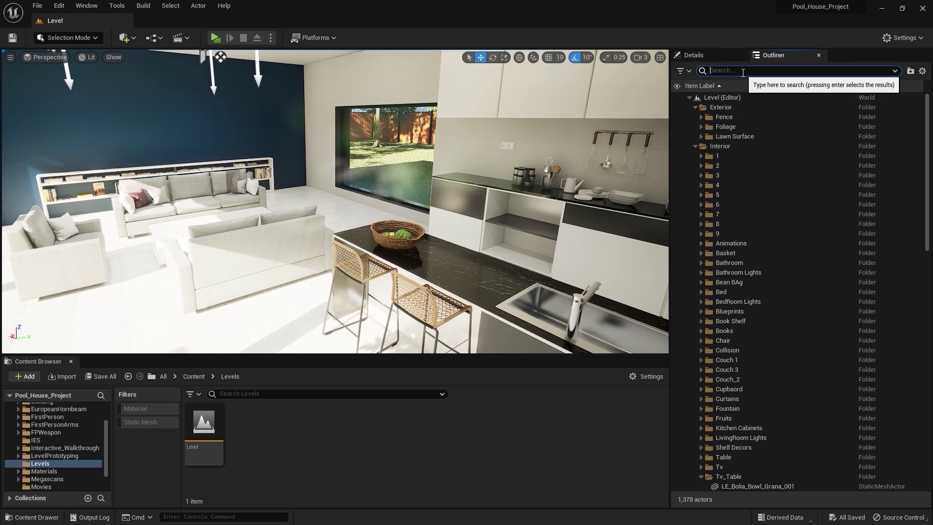
scroll(929, 196, "down", 1)
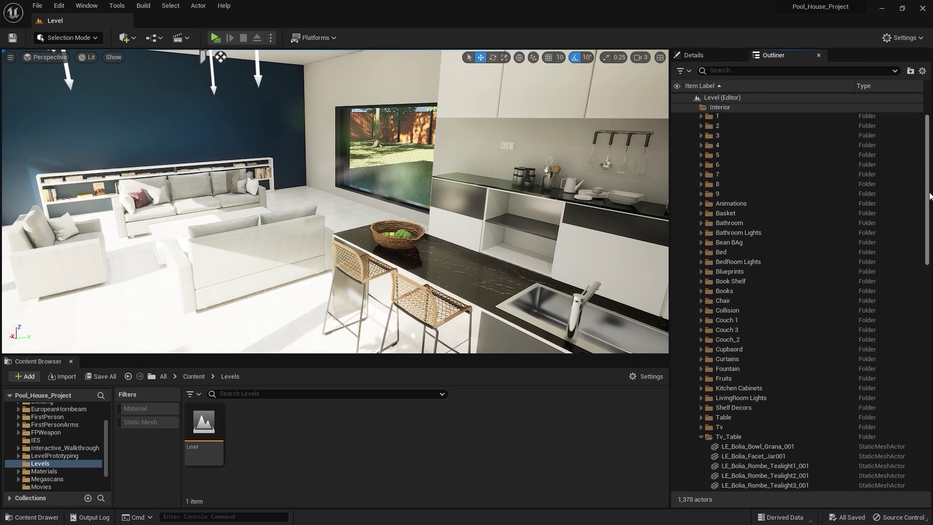
left_click_drag(930, 196, 930, 214)
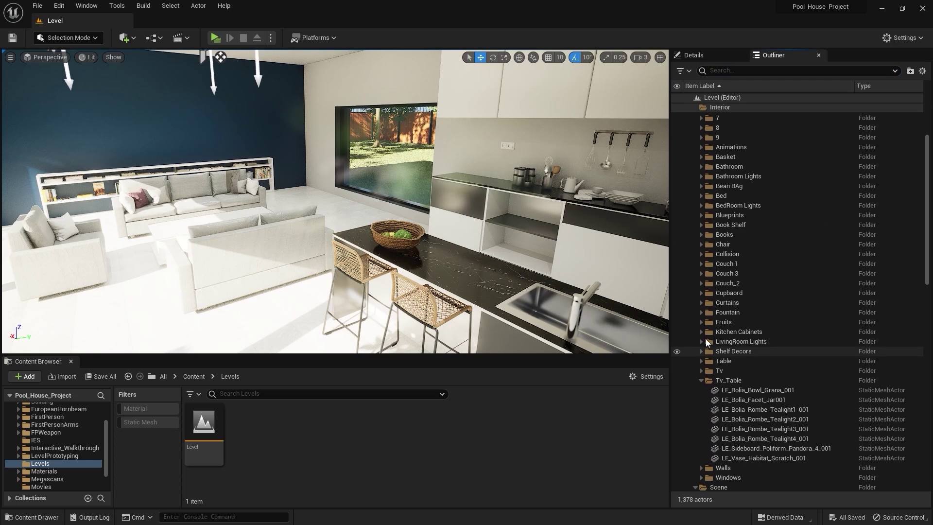
left_click(677, 341)
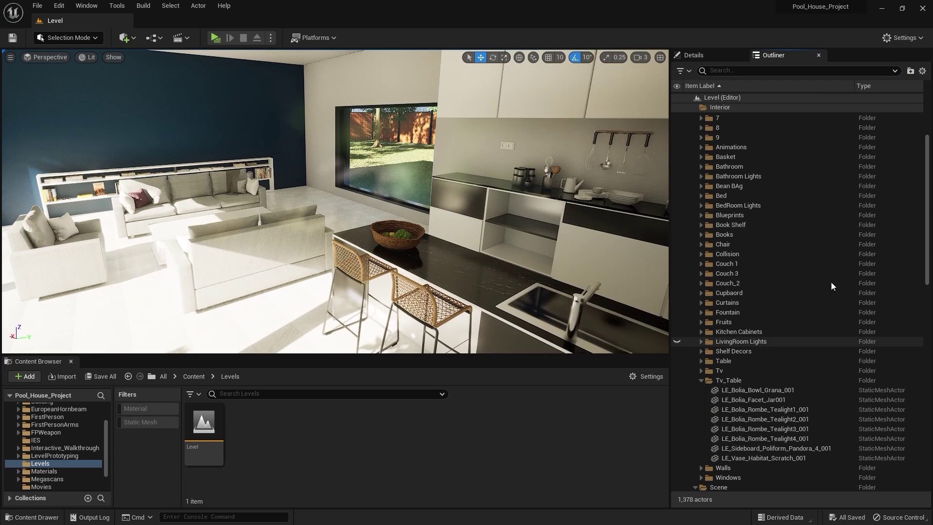
Disable Affects World on the SkyLight component of the SunSky actor
scroll(678, 343, "up", 2)
scroll(728, 334, "down", 6)
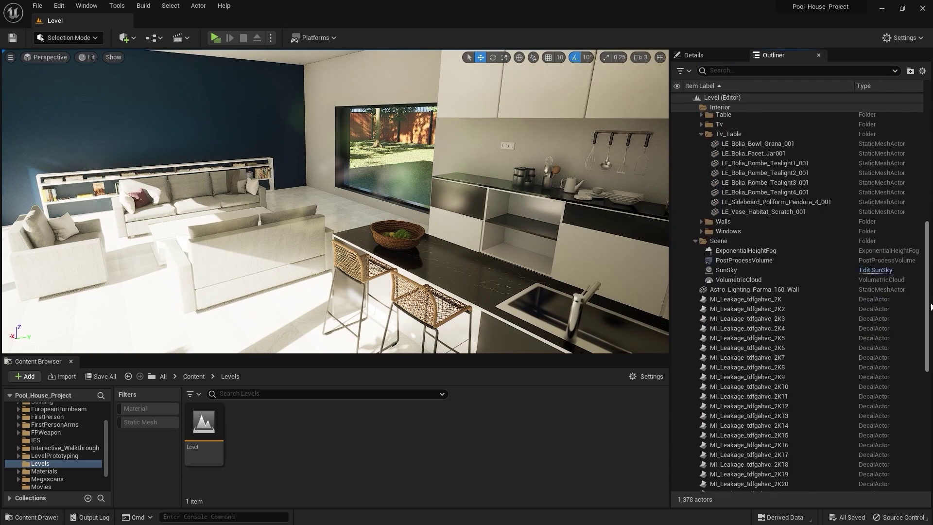
left_click(727, 331)
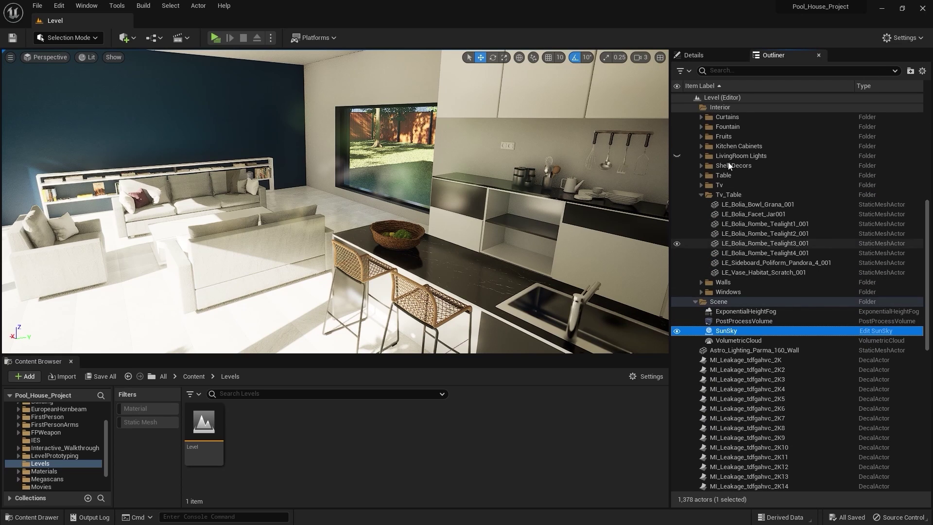
left_click(693, 55)
left_click(718, 121)
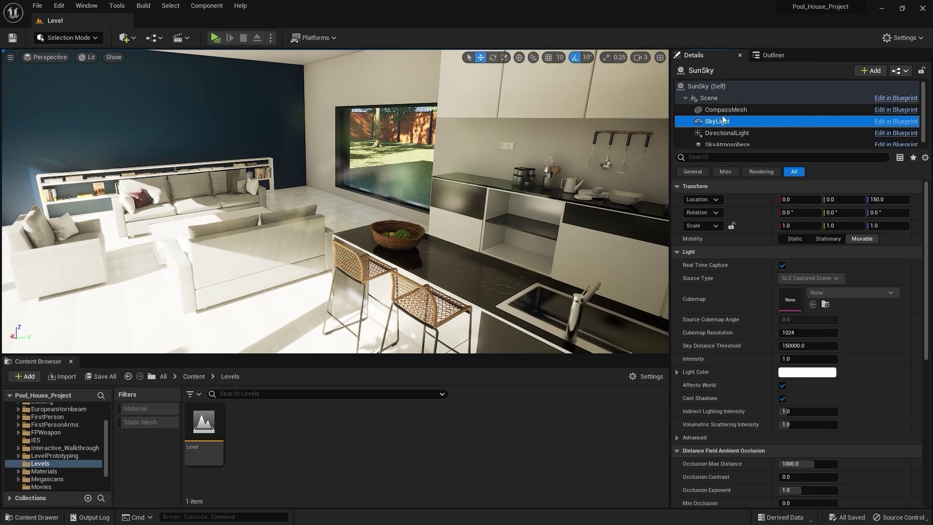
left_click(783, 386)
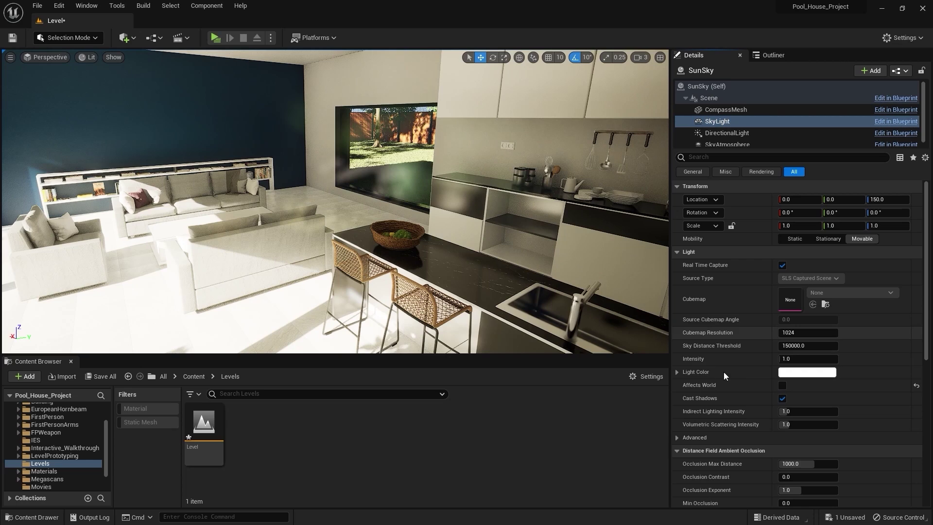
Set the DirectionalLight's Indirect Lighting Intensity to 0.0 and shift the SunSky actor's longitude to about -35.16
left_click(728, 134)
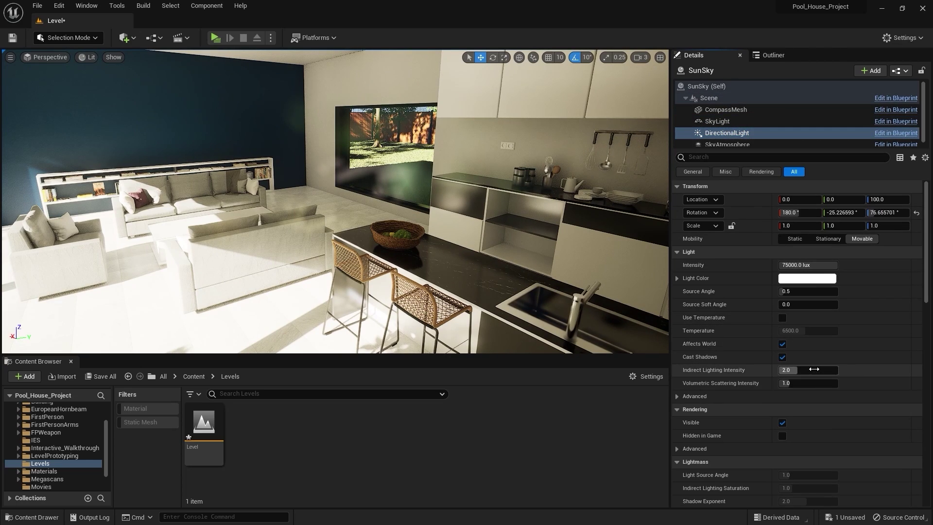
left_click_drag(815, 371, 781, 371)
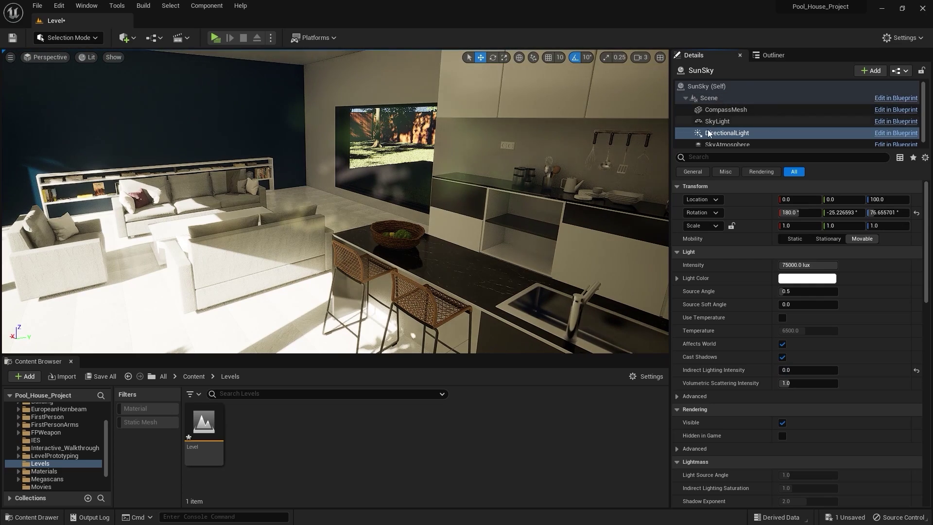
left_click(724, 87)
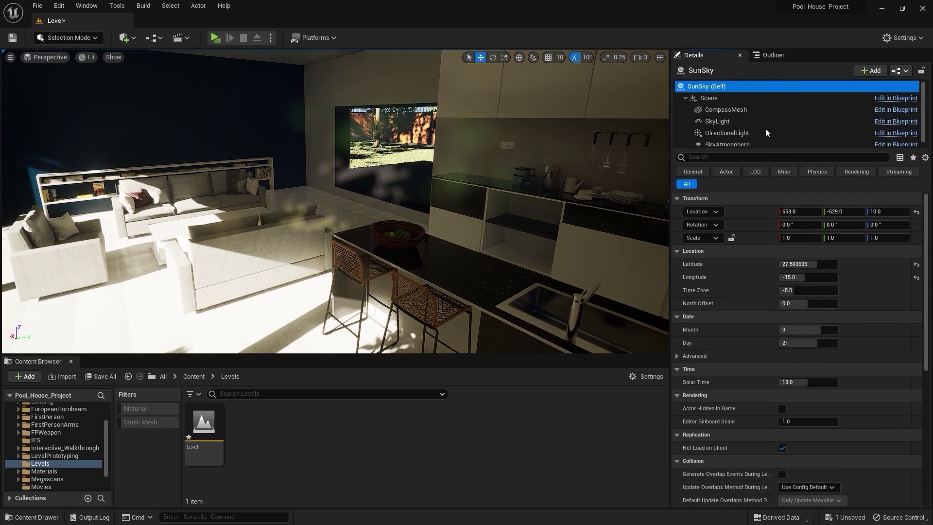
left_click_drag(806, 280, 787, 278)
right_click_drag(381, 146, 381, 146)
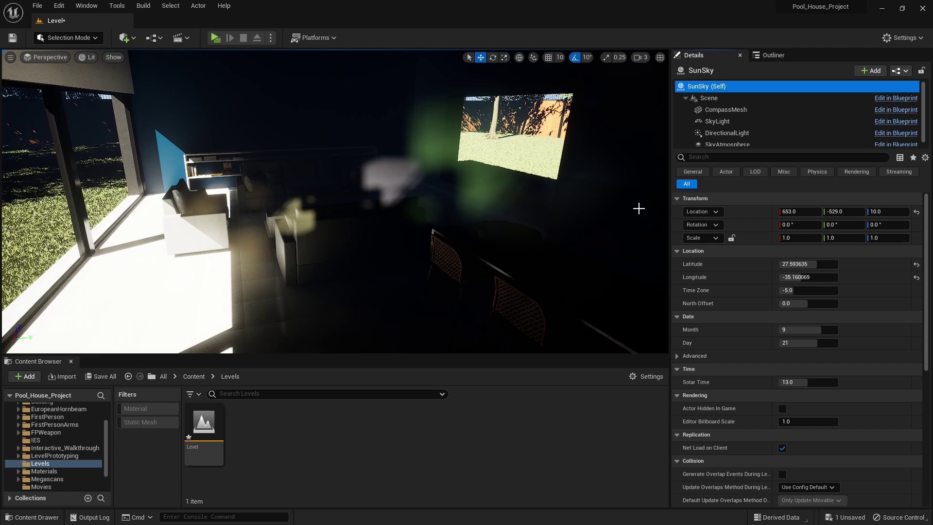
Raise the DirectionalLight's Indirect Lighting Intensity to 6.0 and increase the SunSky actor's longitude
left_click(719, 133)
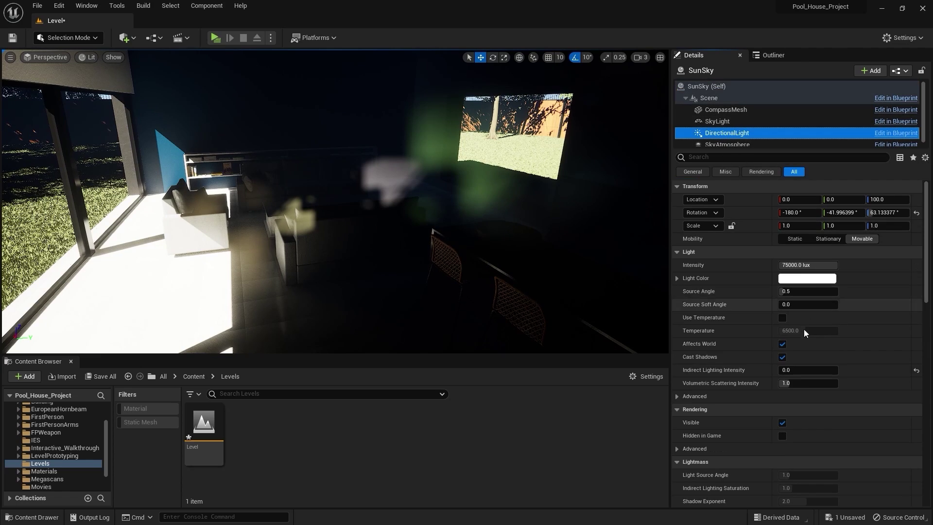
left_click_drag(800, 370, 895, 369)
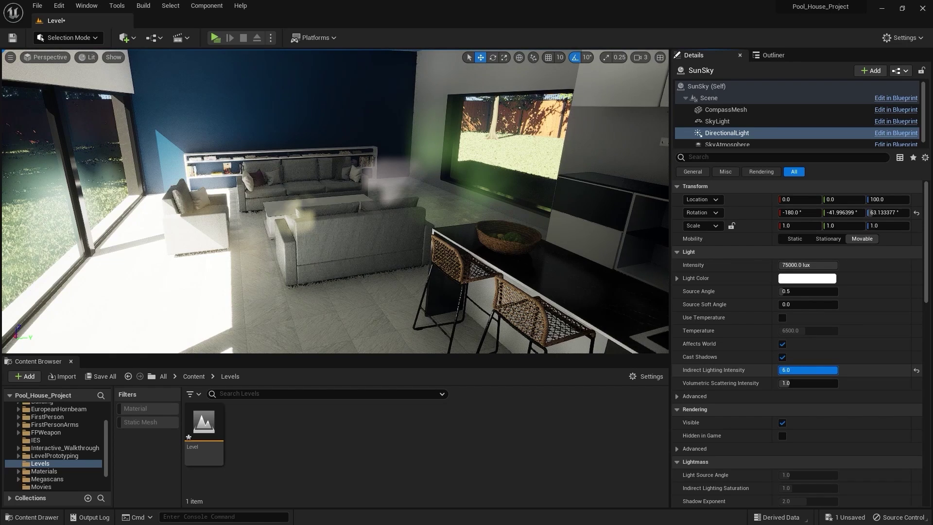
left_click(853, 366)
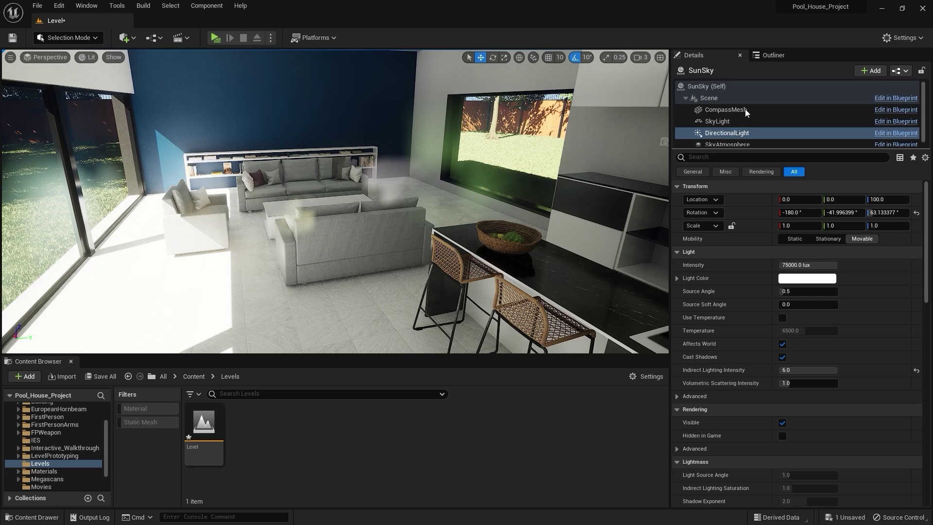
left_click(718, 89)
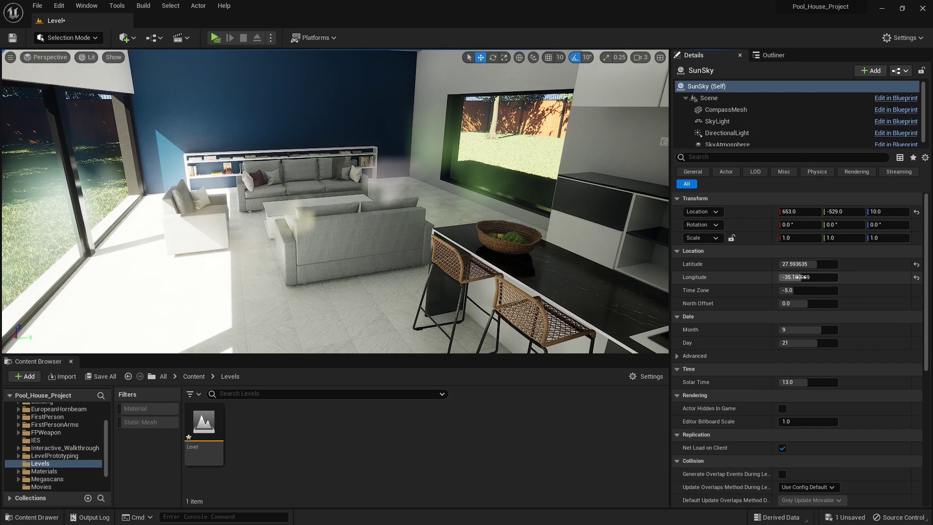
left_click_drag(801, 277, 846, 280)
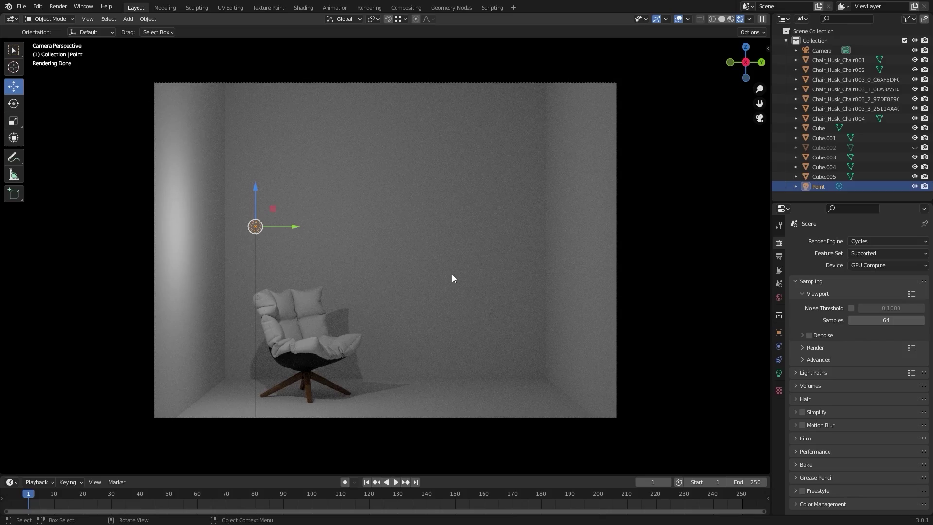
Reposition the point light near the chair in the Blender Cycles scene and the PointLight beside the chair in Unreal's Lumen level
key("g")
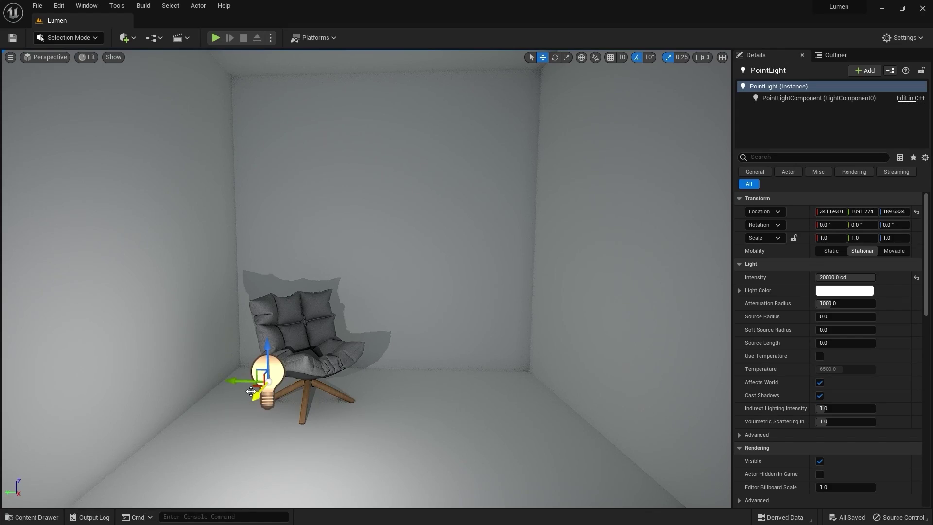
left_click_drag(252, 389, 281, 388)
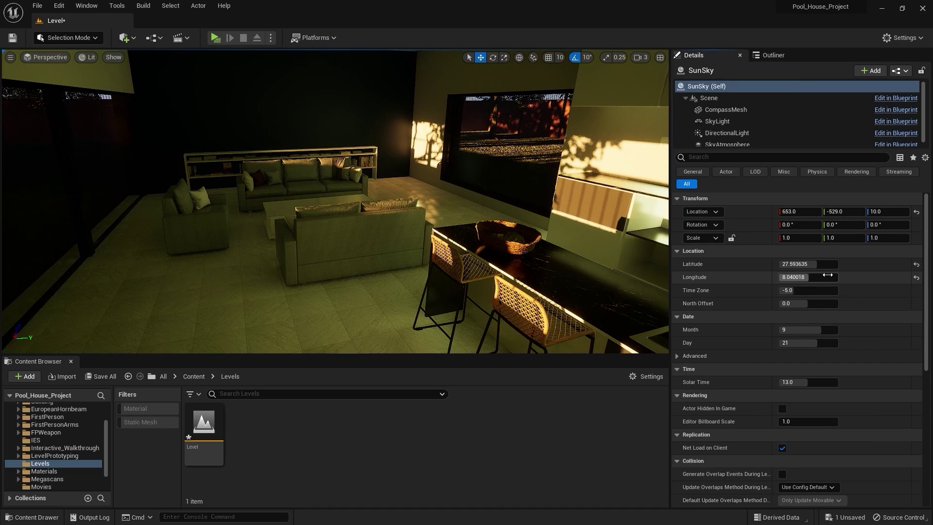
In the Pool_House_Project level, undo the last SunSky longitude change
key("ctrl+z")
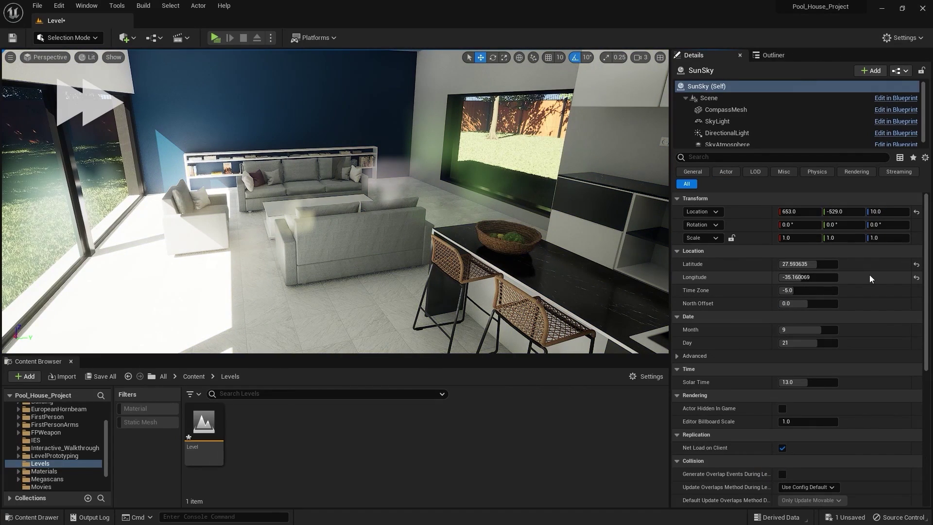
Filter the Outliner to list only Sun Sky and Post Process Volume actors
left_click(773, 55)
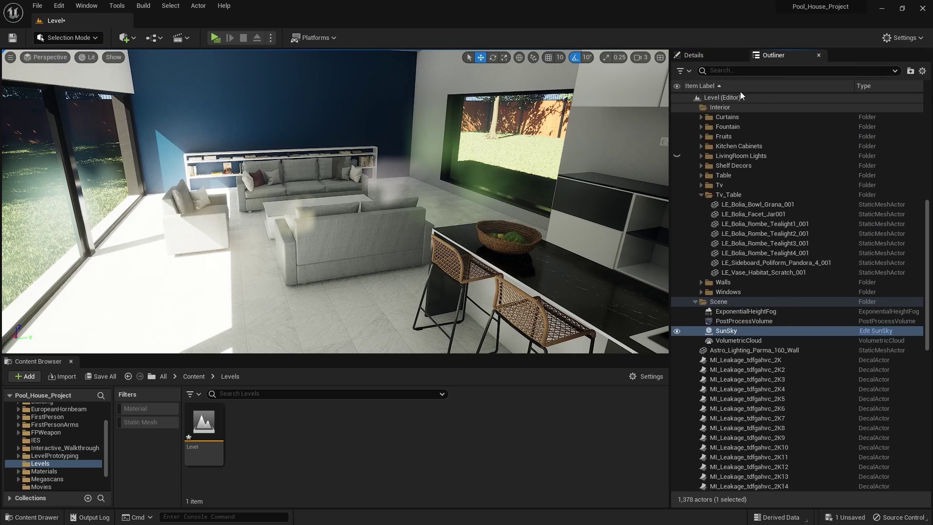
left_click(743, 323)
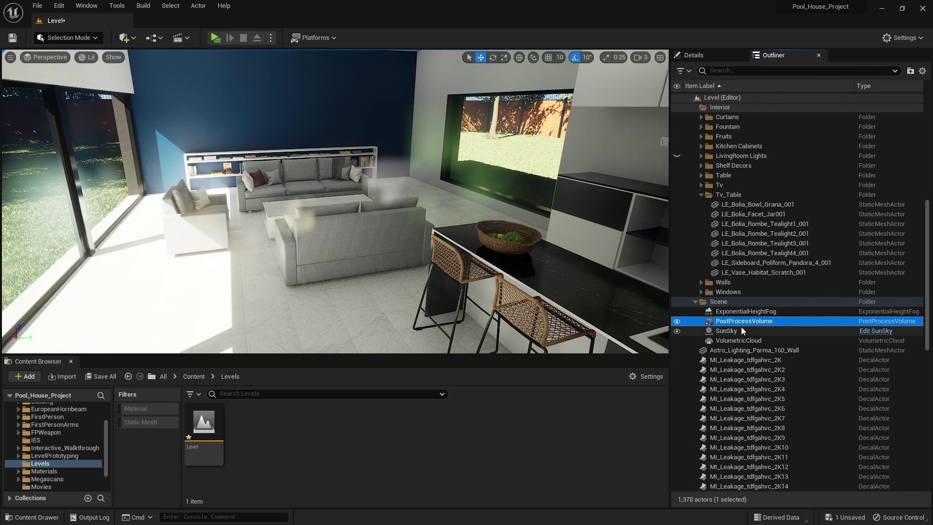
left_click(683, 71)
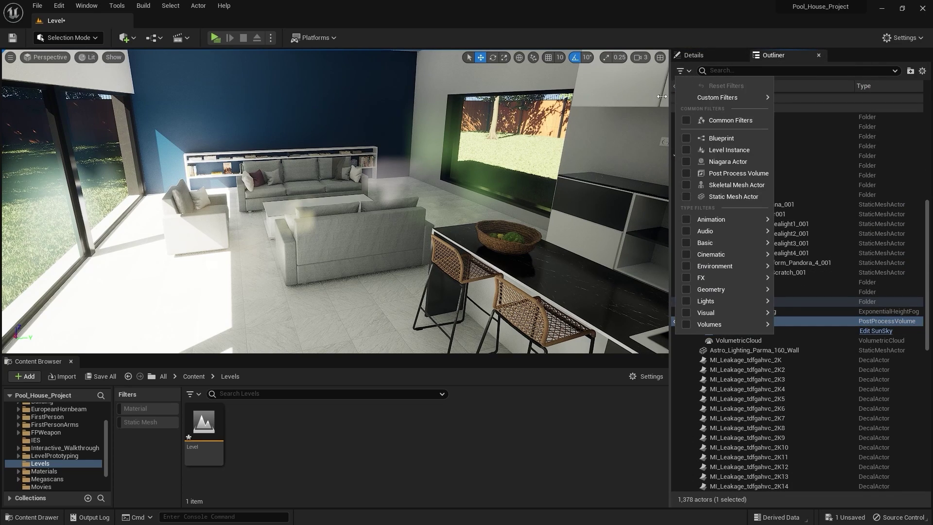
mouse_move(706, 315)
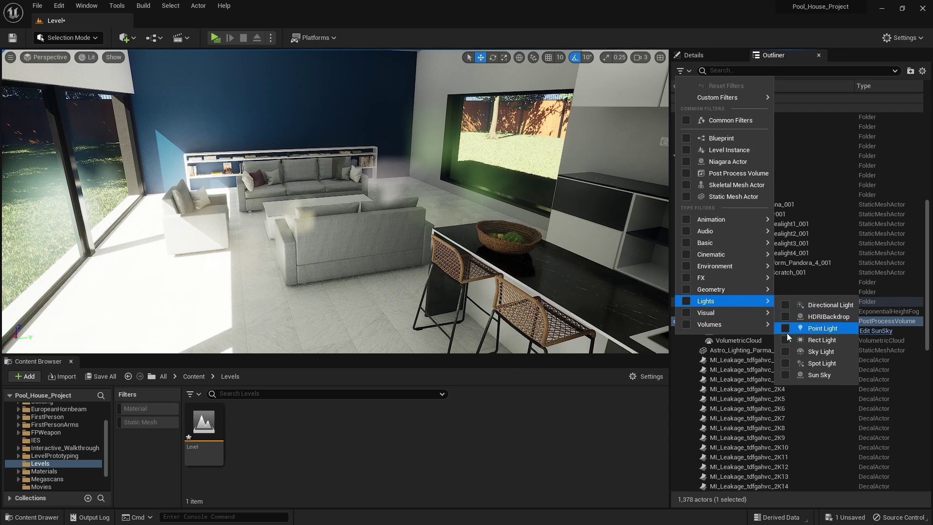
left_click(785, 374)
mouse_move(695, 276)
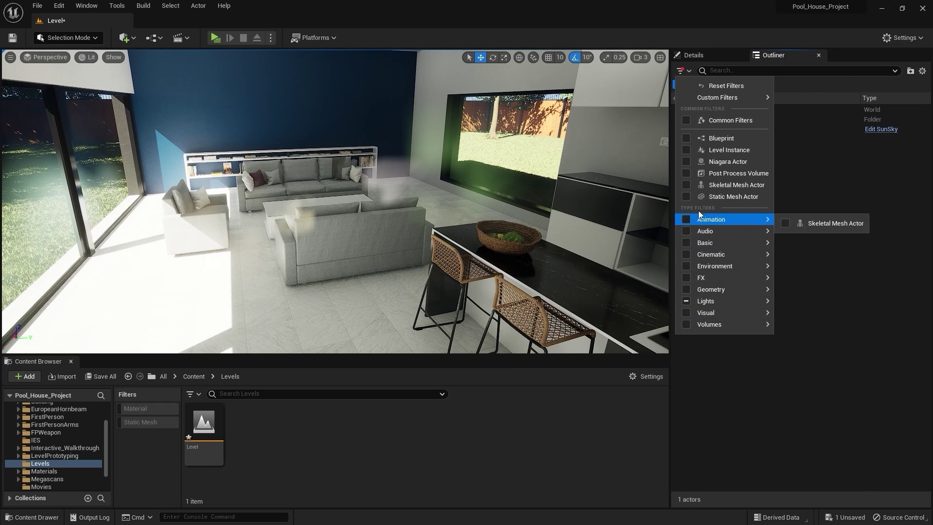
left_click(686, 174)
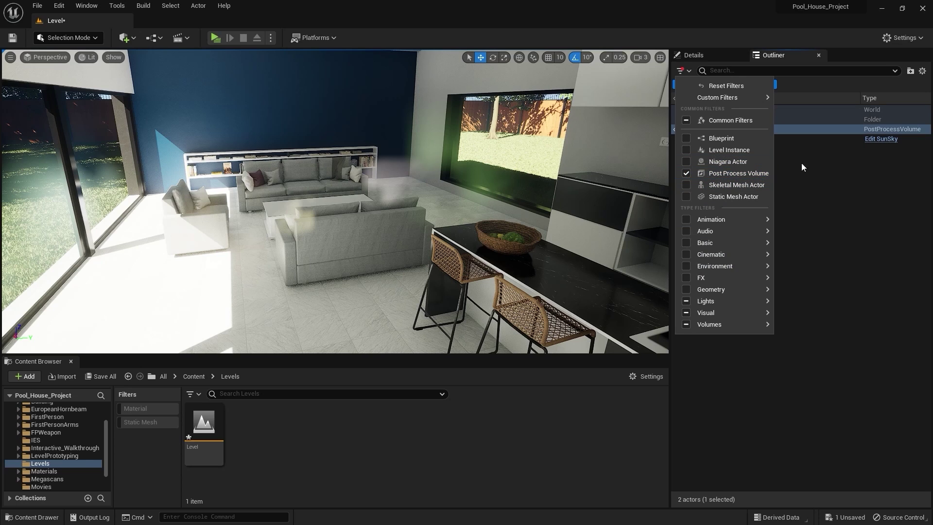
left_click(817, 159)
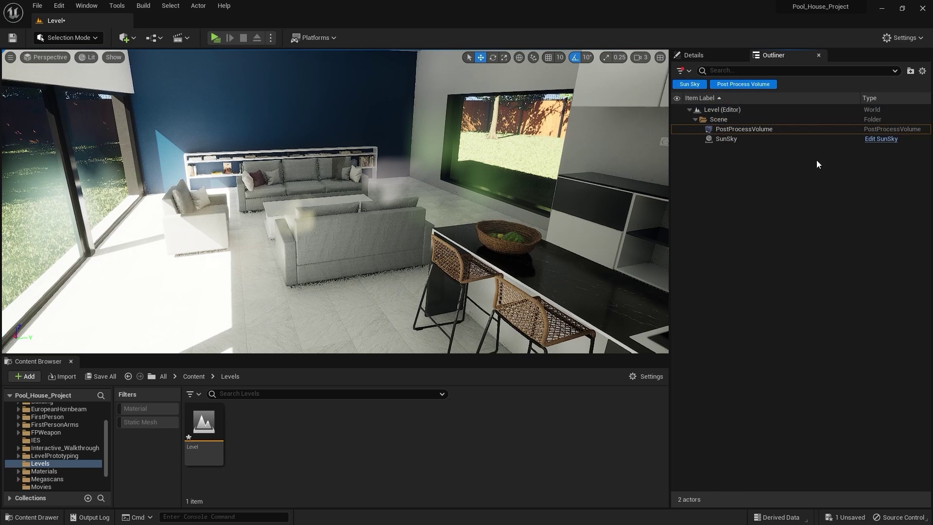
Toggle the Sun Sky and Post Process Volume filters off and back on
left_click(692, 85)
left_click(744, 81)
left_click(726, 81)
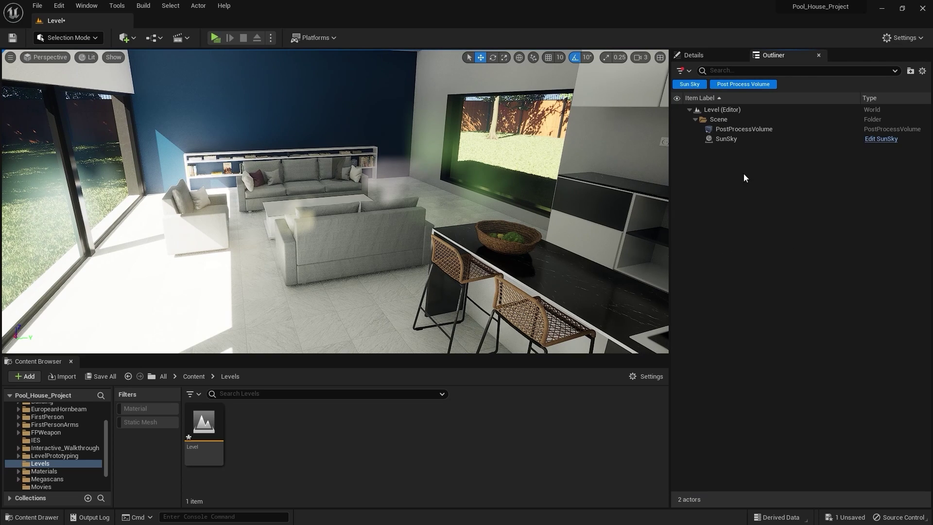
Select the PostProcessVolume and enable its Global Illumination Method override with Lumen as the method
left_click(745, 132)
left_click(704, 62)
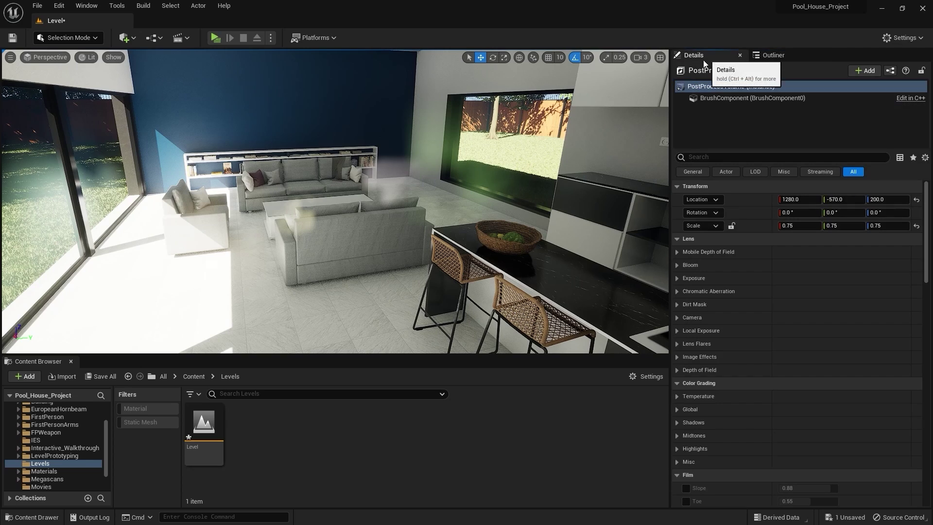
left_click_drag(926, 209, 928, 248)
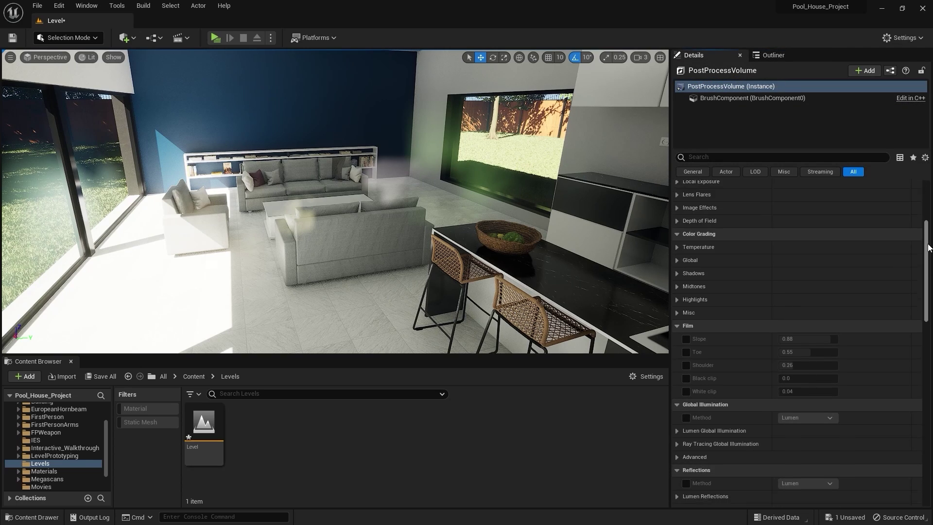
scroll(705, 305, "down", 10)
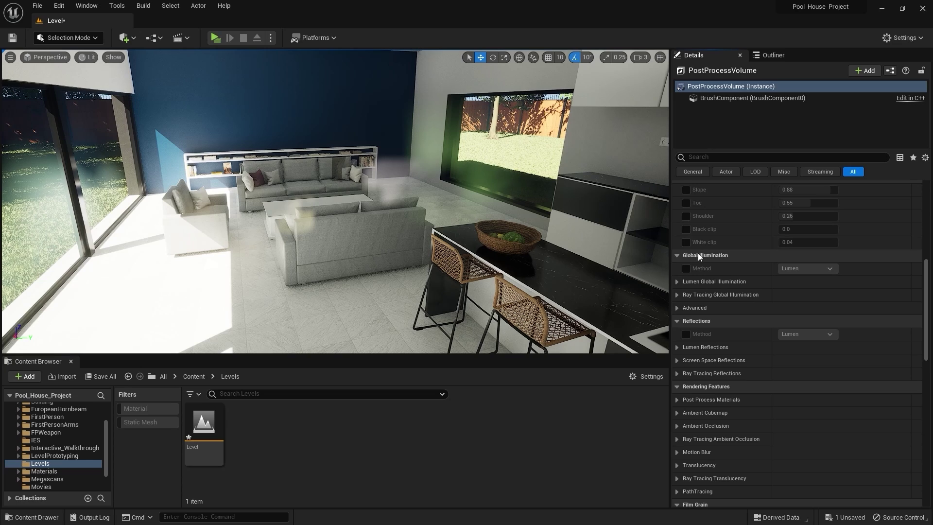
left_click(686, 268)
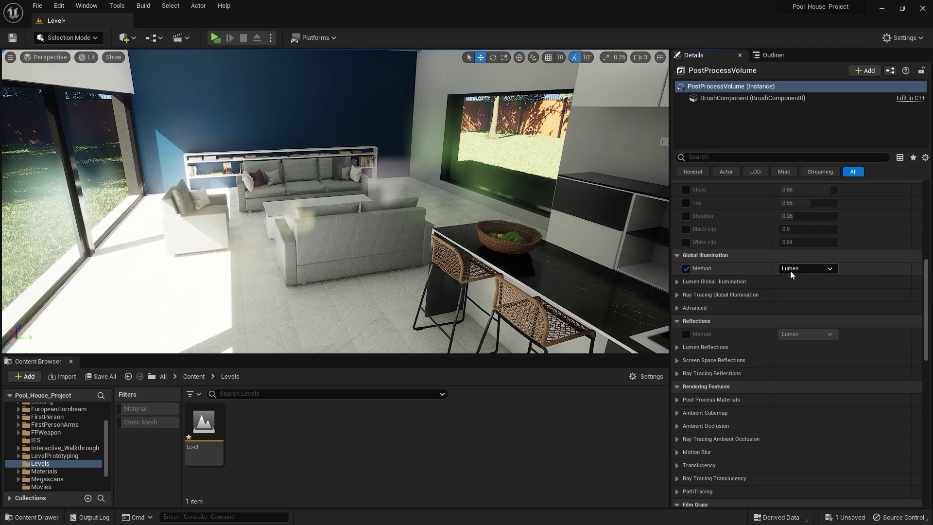
Enable the Lumen Scene Lighting Quality override on the PostProcessVolume and set it to 2.0 with the living room in view
left_click(676, 282)
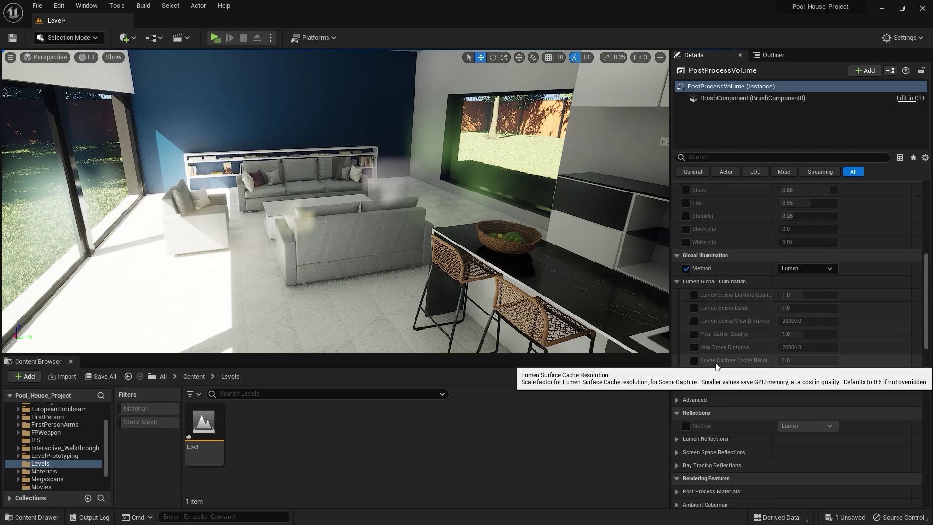
left_click(694, 295)
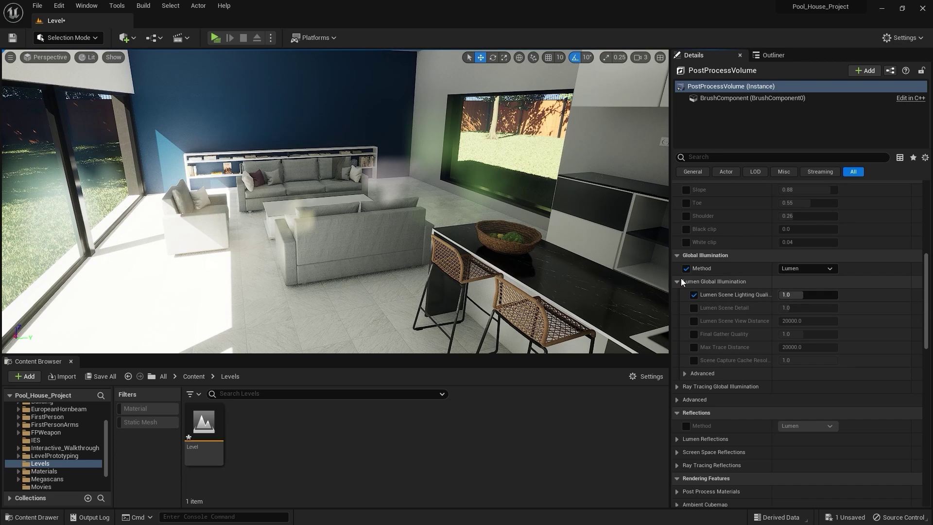
left_click_drag(671, 268, 621, 268)
key("w")
right_click_drag(389, 218, 360, 193)
key("s")
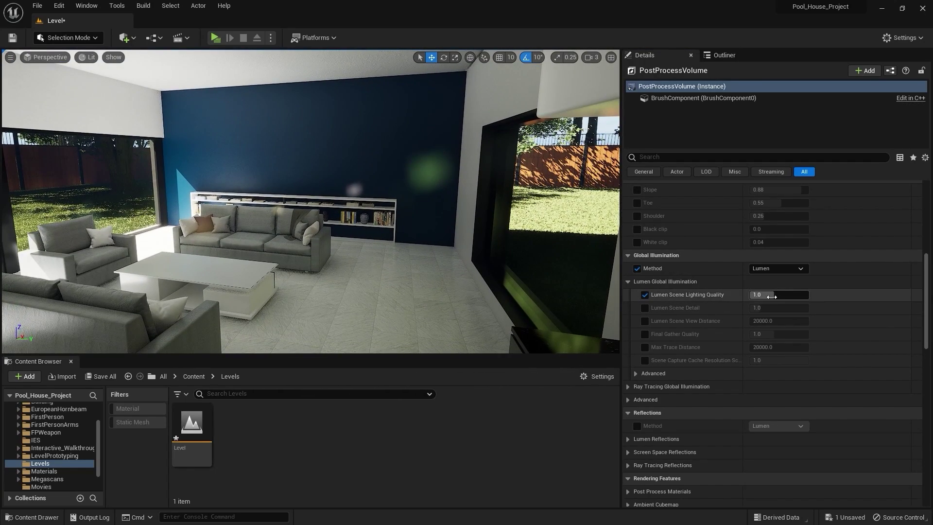
left_click_drag(773, 295, 802, 295)
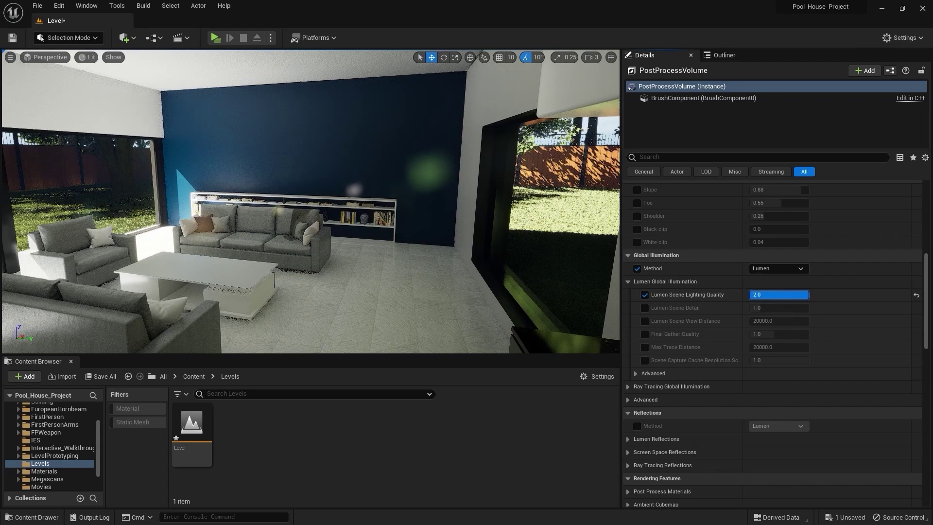
key("Return")
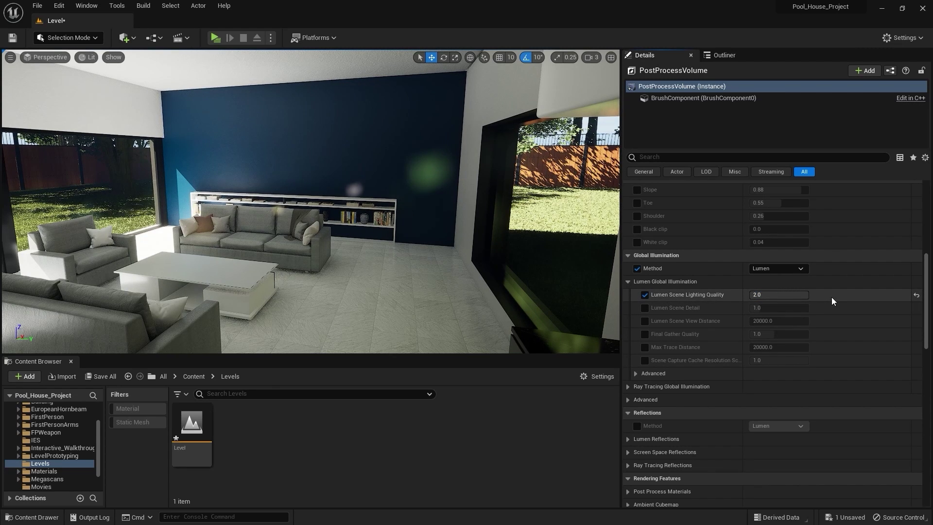
Switch the viewport to the Lumen Scene visualization and lower Lumen Scene Lighting Quality to 0.25
left_click(80, 58)
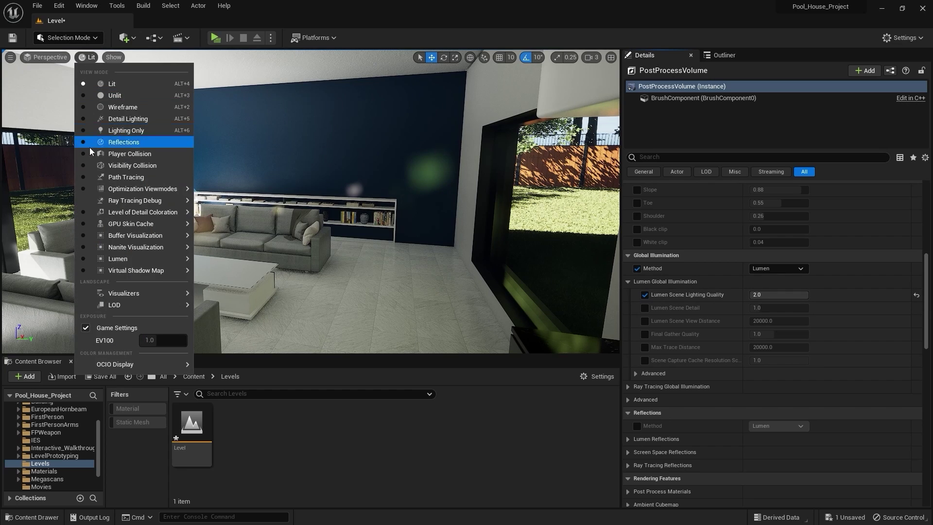
mouse_move(138, 270)
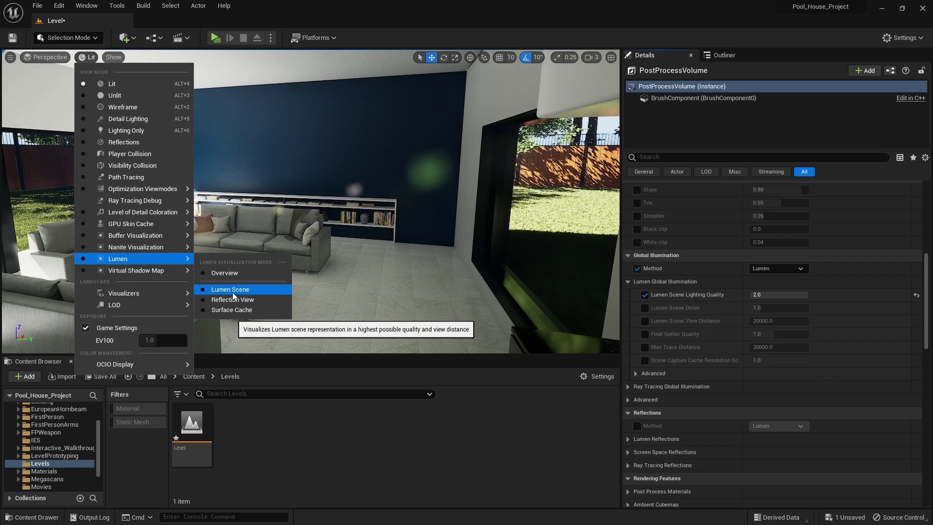
left_click(233, 291)
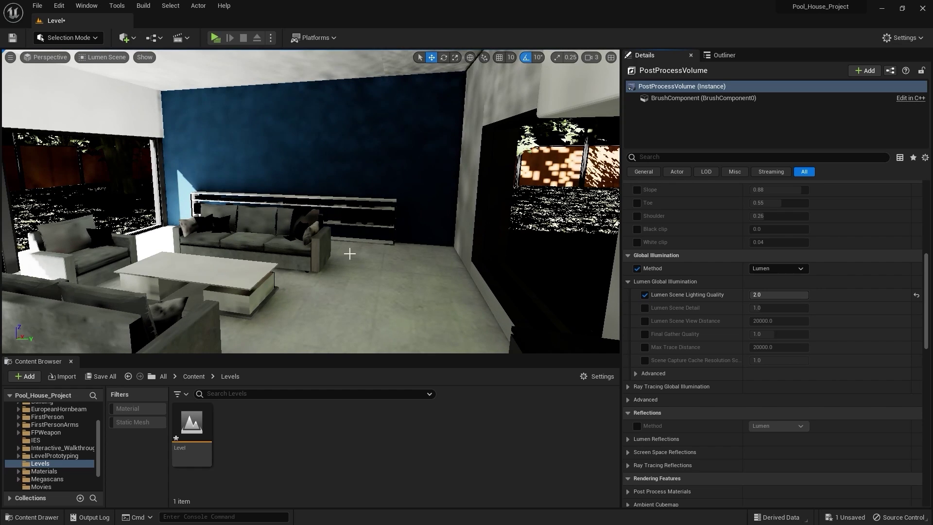
left_click_drag(801, 295, 751, 295)
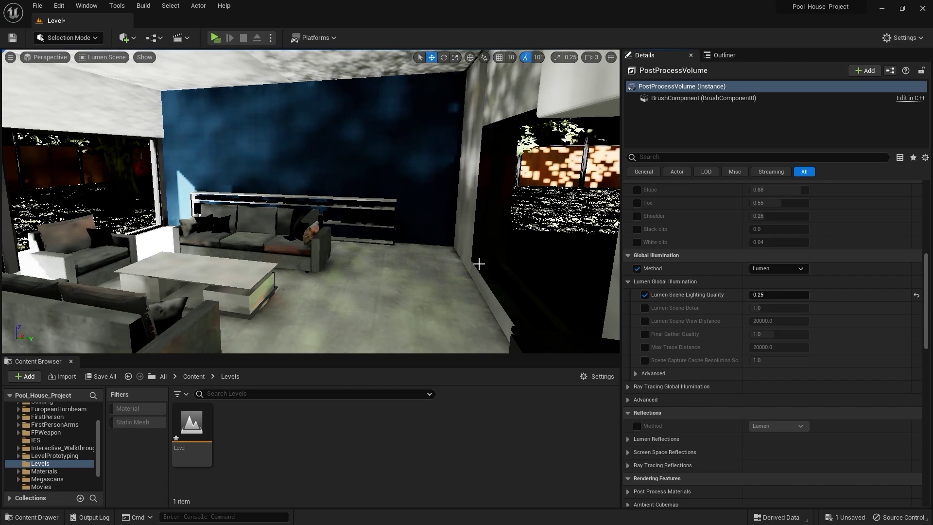
Set Lumen Scene Lighting Quality to 4.0 and return the viewport to Lit mode
left_click(777, 294)
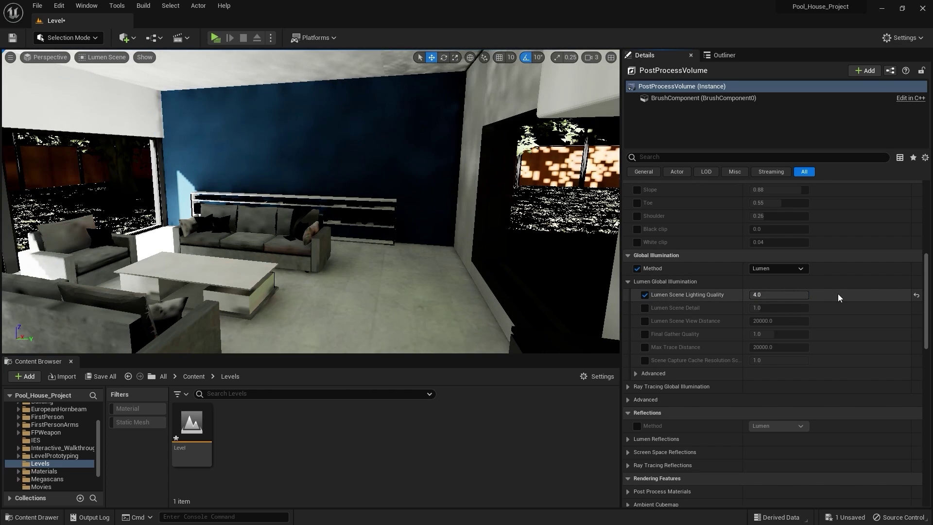
type("4")
key("Return")
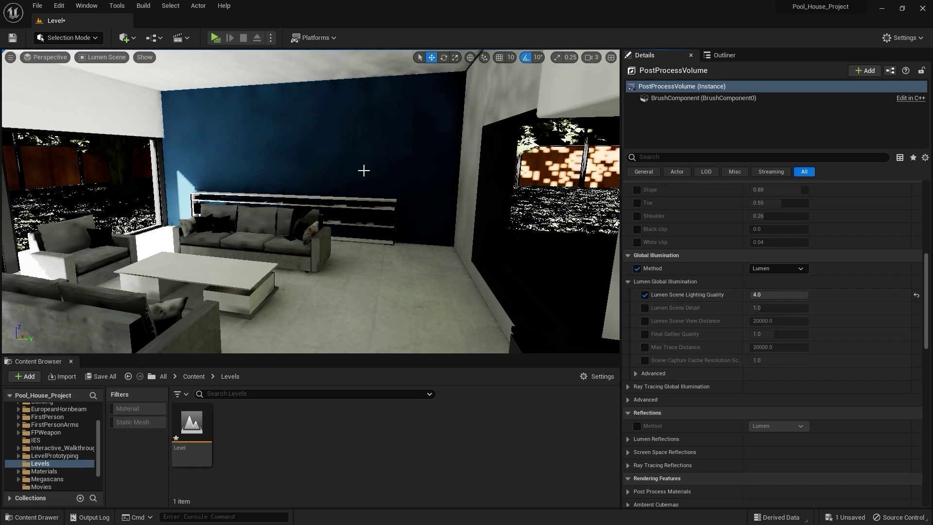
left_click(107, 57)
left_click(115, 83)
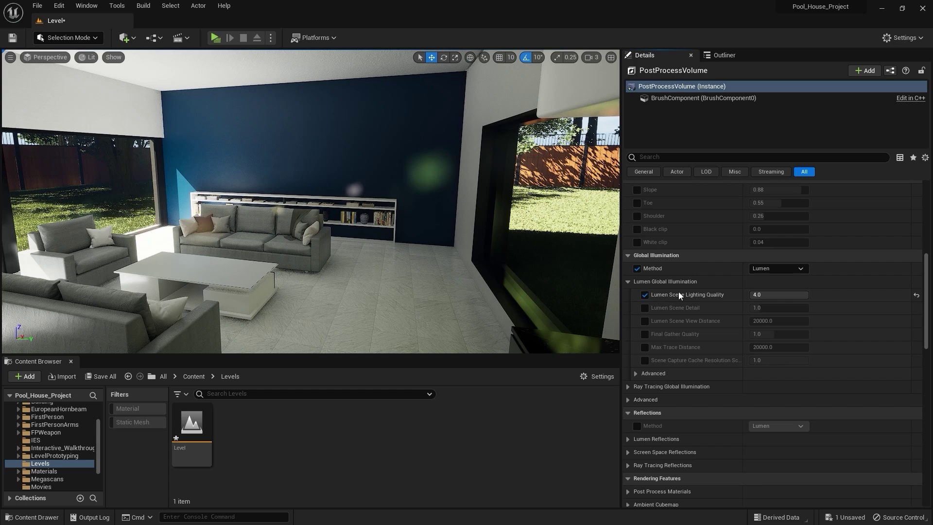
Enable the Lumen Scene Detail override and set it to 4.0
left_click(645, 308)
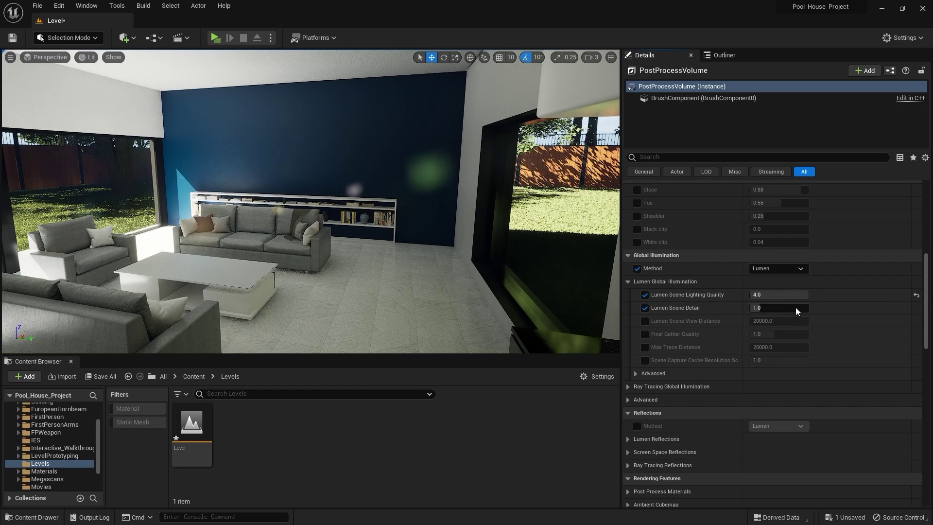
left_click_drag(797, 312, 838, 301)
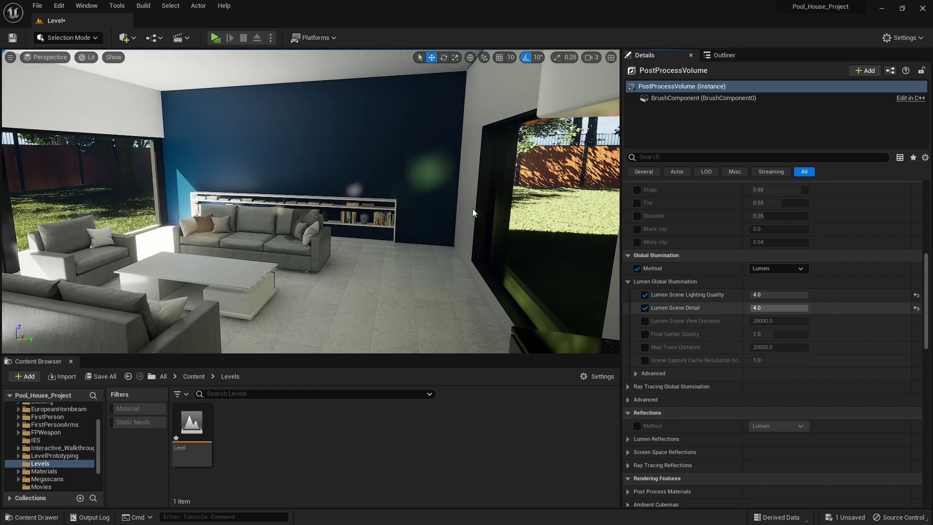
Move in close to the utensils on the black marble kitchen counter, reducing the camera speed to 1
right_click_drag(474, 213, 561, 289)
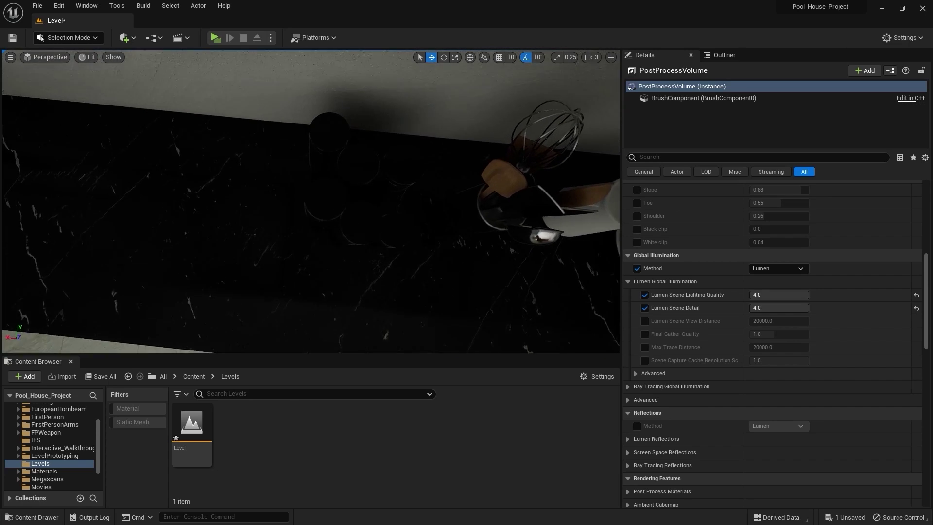
right_click_drag(299, 297, 495, 4)
left_click(587, 60)
left_click_drag(609, 80, 538, 70)
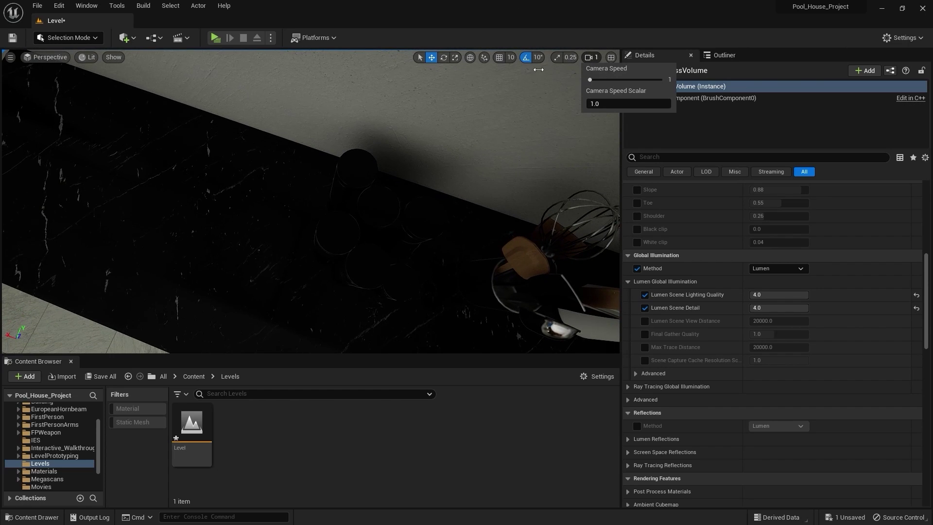
right_click_drag(291, 180, 272, 214)
right_click_drag(599, 88, 596, 97)
Raise the PostProcessVolume's Exposure Compensation to about 2.16 to brighten the marble counter
left_click(731, 56)
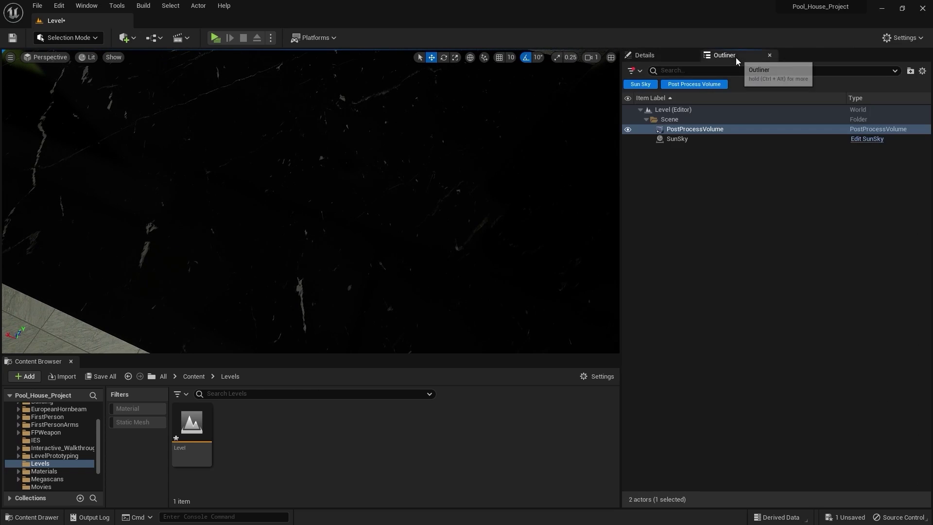
left_click(669, 57)
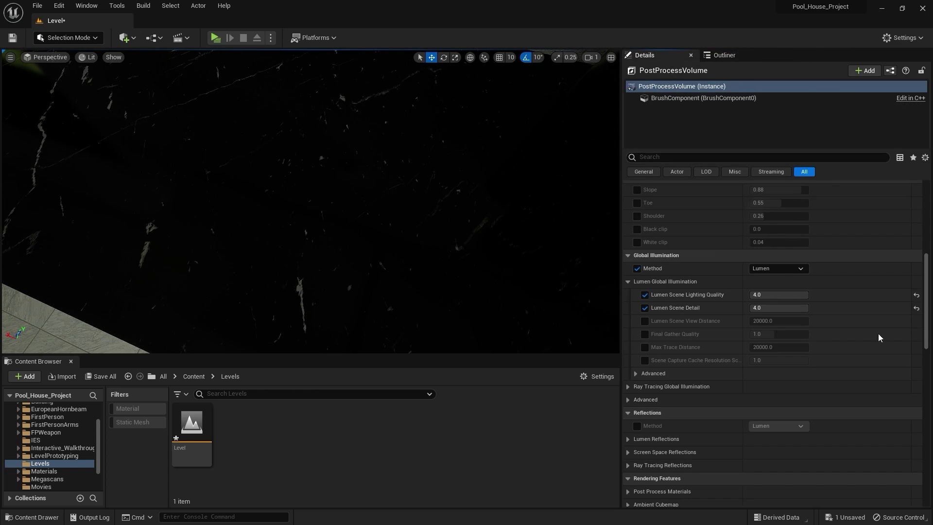
left_click_drag(928, 308, 927, 224)
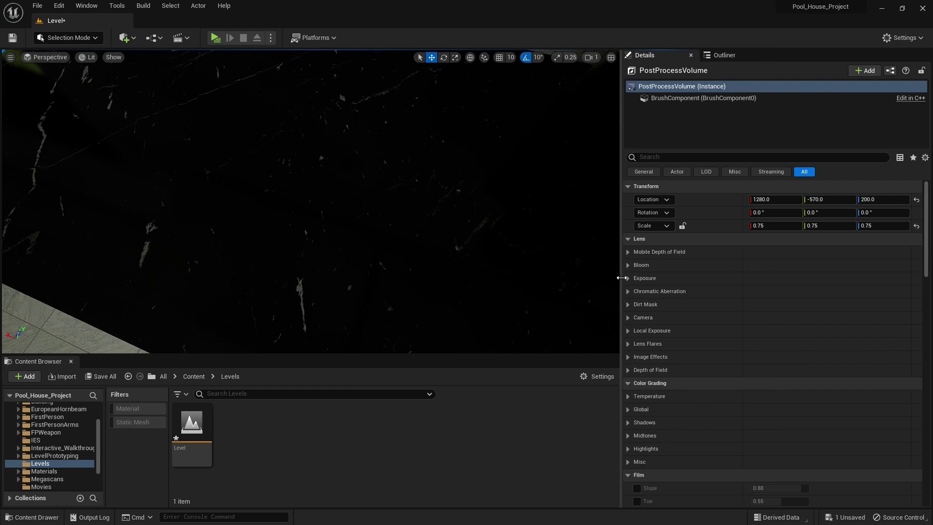
left_click(629, 278)
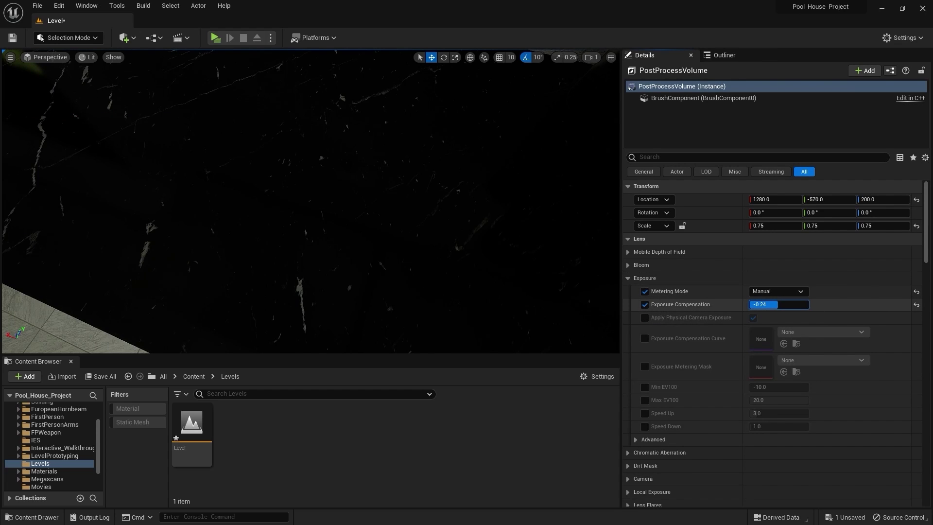
left_click_drag(777, 304, 802, 304)
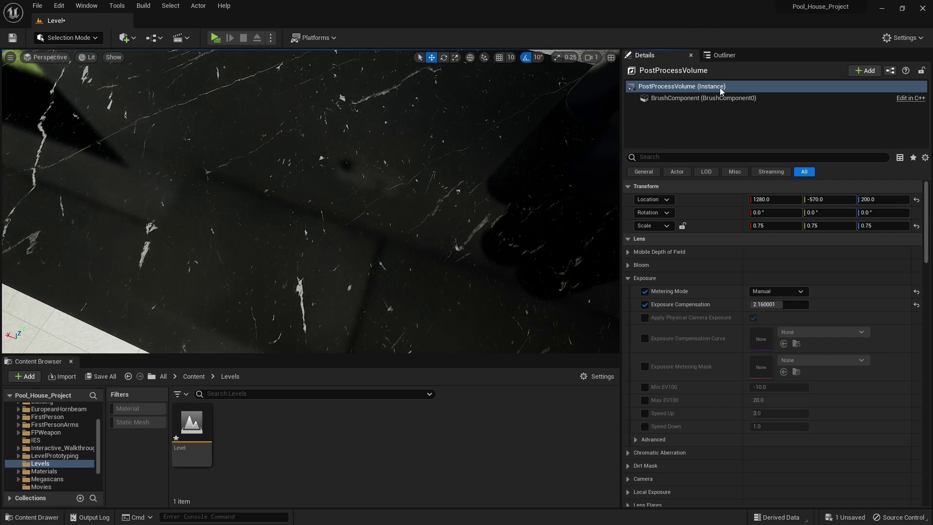
Lower Lumen Scene Detail to 0.28 to compare the lighting on the black marble counter
left_click(724, 55)
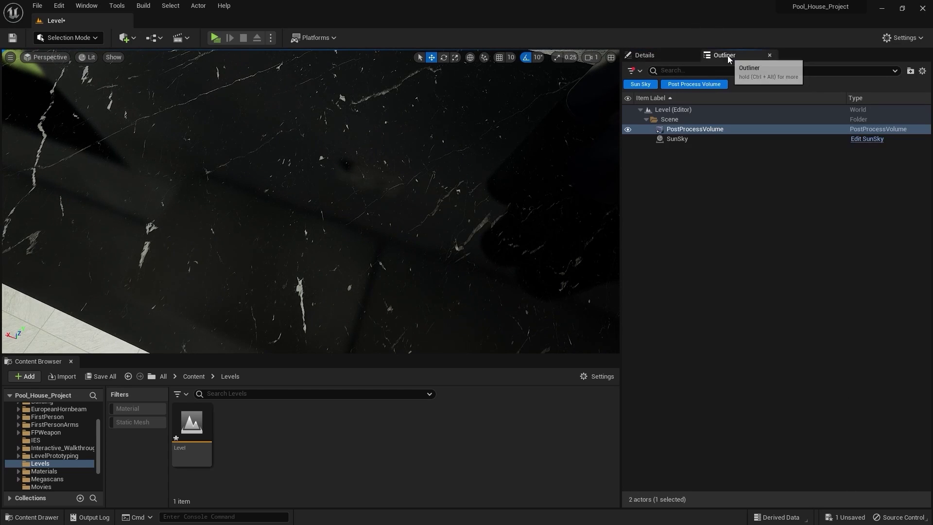
left_click(668, 56)
left_click_drag(928, 209, 929, 301)
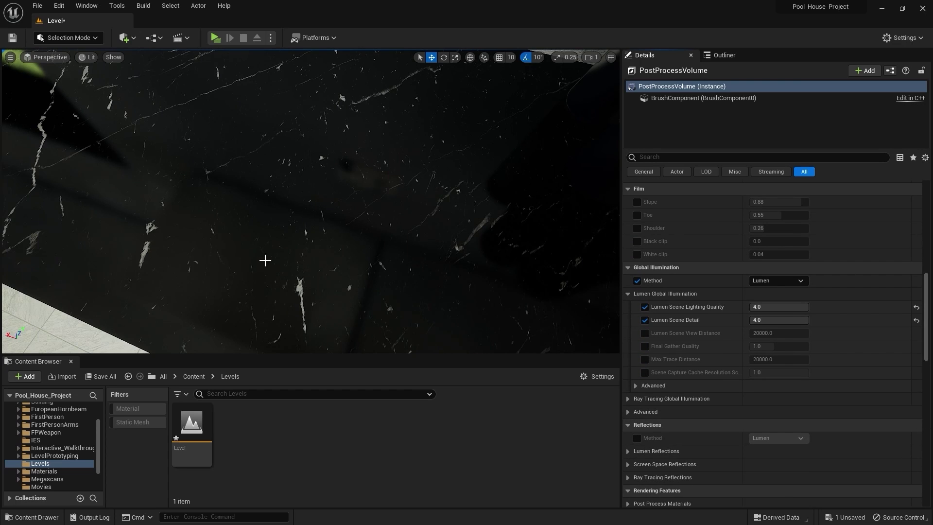
right_click_drag(295, 270, 153, 230)
right_click_drag(311, 202, 337, 348)
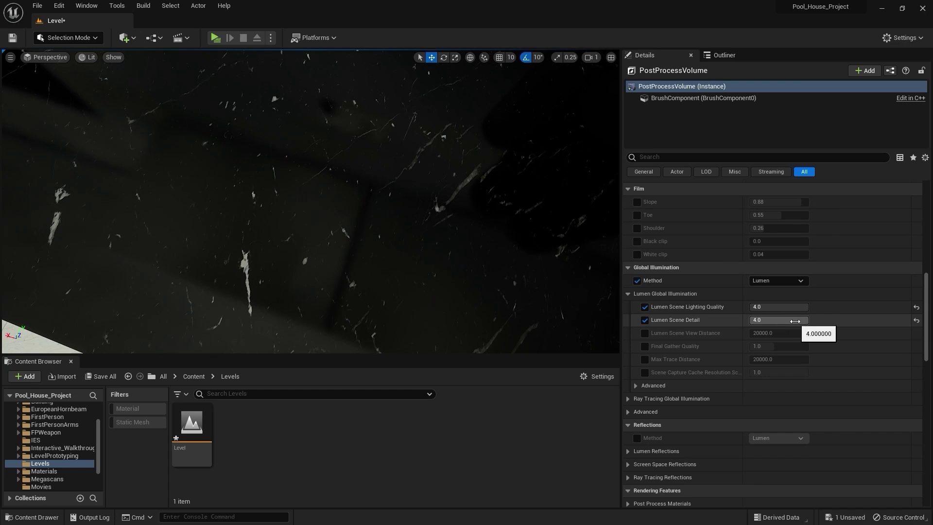
left_click_drag(796, 320, 751, 321)
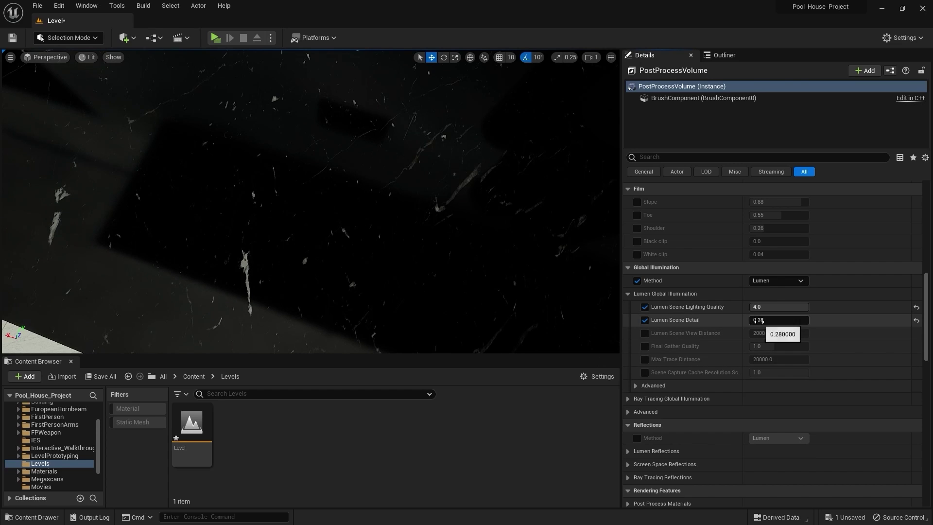
Raise Lumen Scene Detail back to 4.0, lower it to 1.21, and compare the counter's shadows
left_click_drag(758, 321, 797, 320)
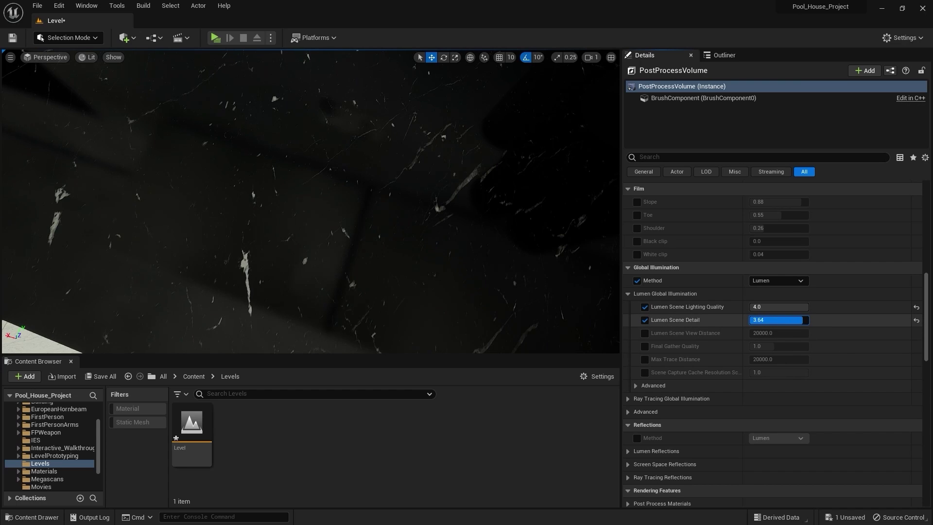
left_click_drag(802, 320, 809, 320)
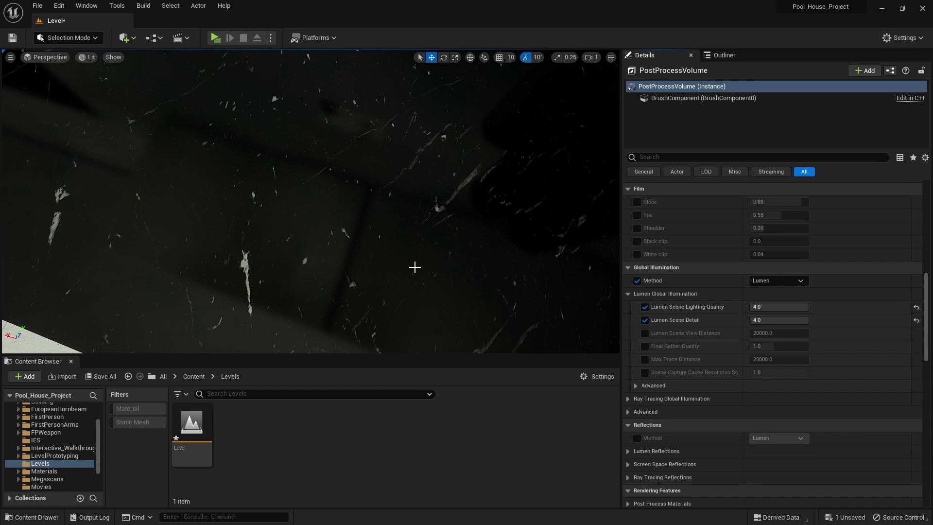
left_click_drag(802, 320, 765, 320)
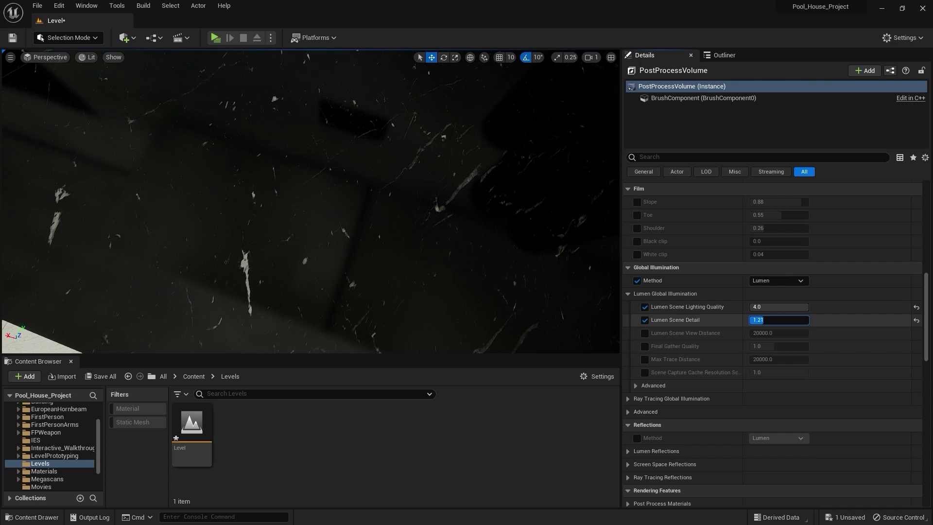
right_click_drag(388, 110, 387, 184)
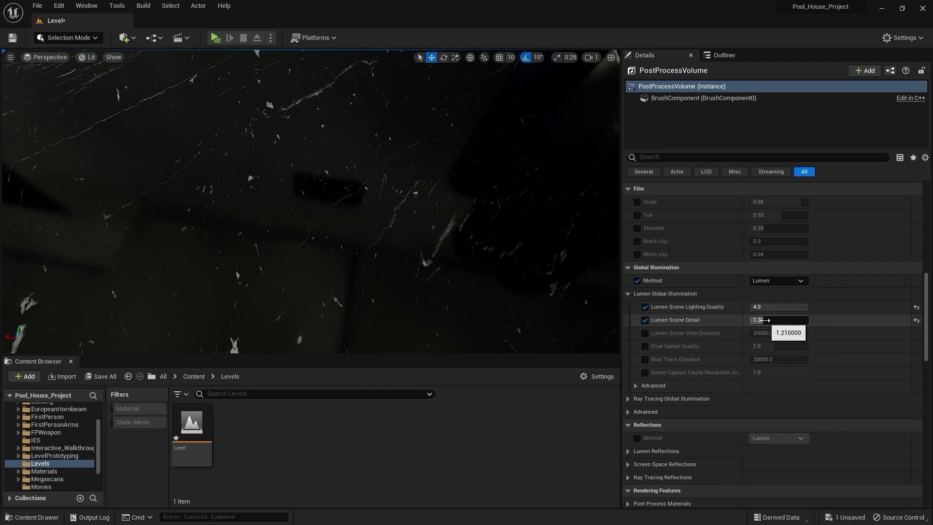
Set Lumen Scene Detail to 4.0 and save the modified level
left_click(770, 320)
type("4")
key("Return")
left_click(815, 316)
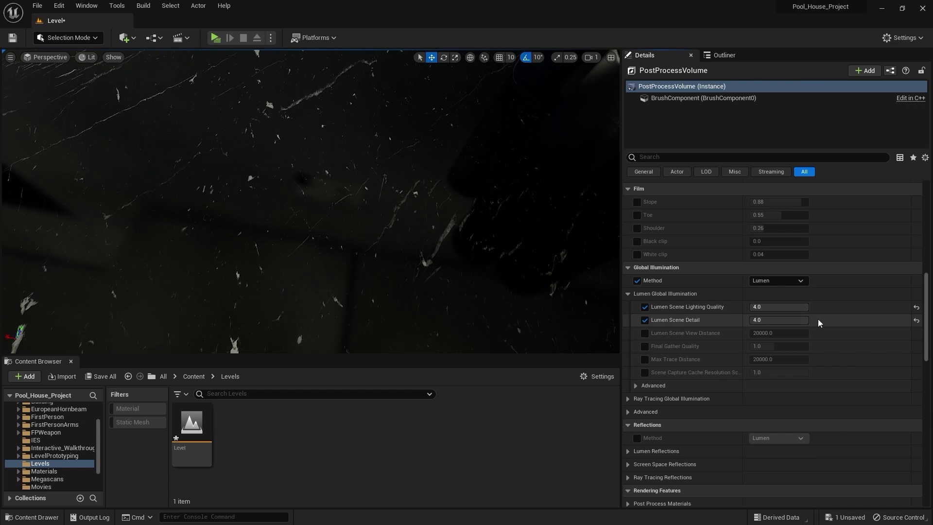
left_click(860, 517)
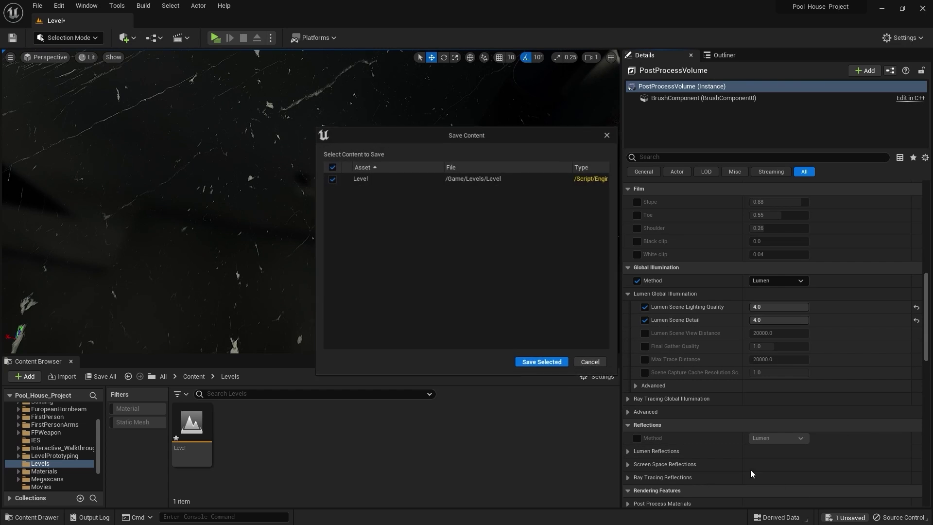
left_click(556, 367)
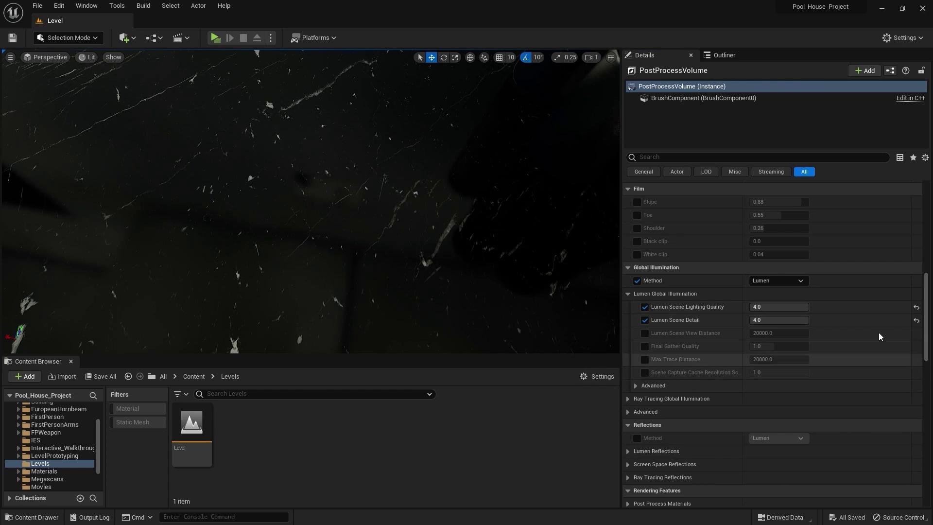
Switch the Lumen Scene View Distance override on and back off, and enable the Final Gather Quality override
left_click(645, 333)
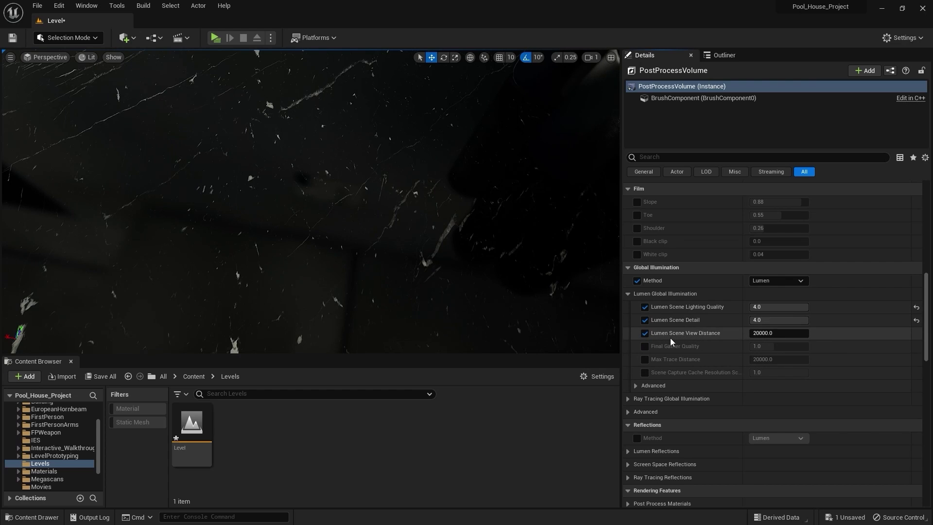
left_click(647, 333)
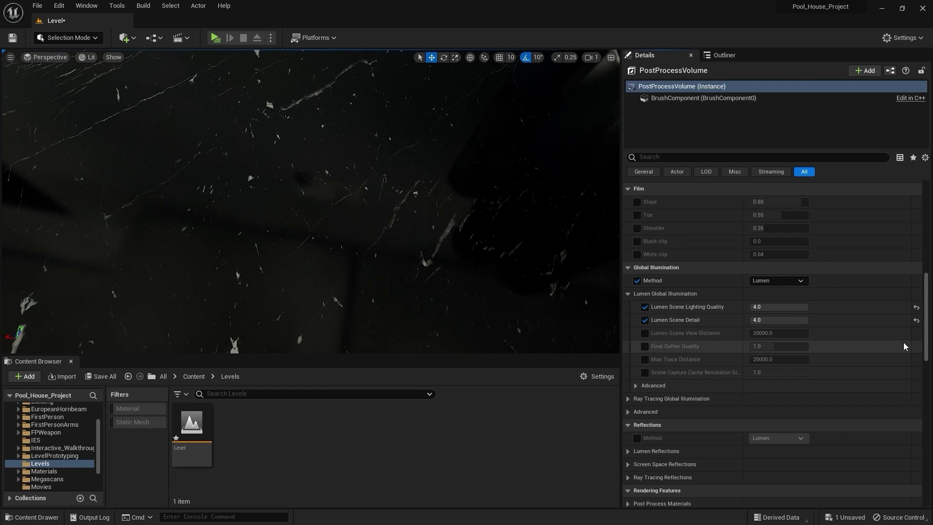
scroll(926, 319, "down", 2)
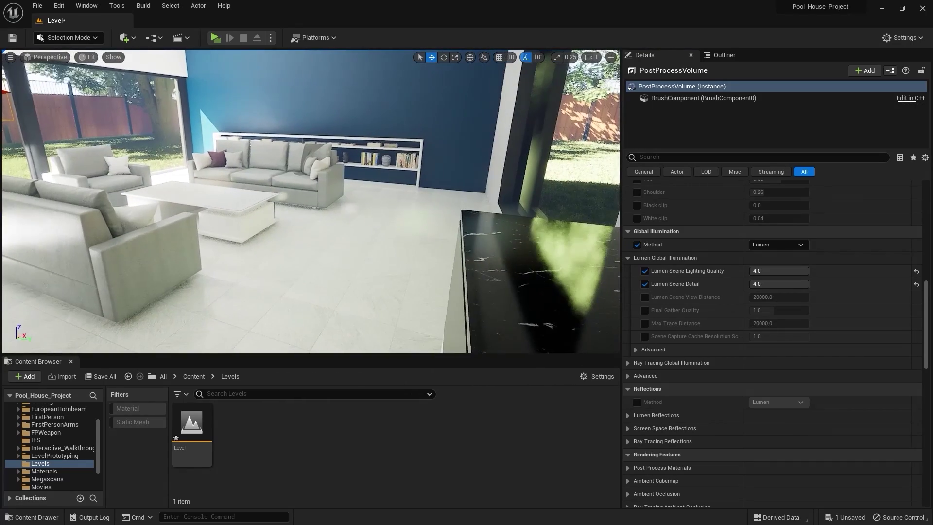
left_click(645, 311)
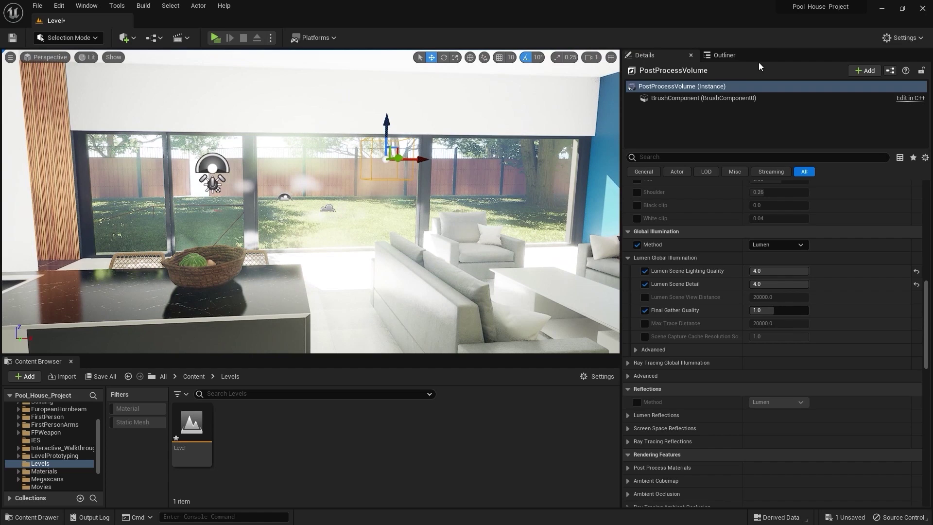
Set the camera speed to 3 and frame the kitchen island and sofa area in the viewport
left_click(723, 55)
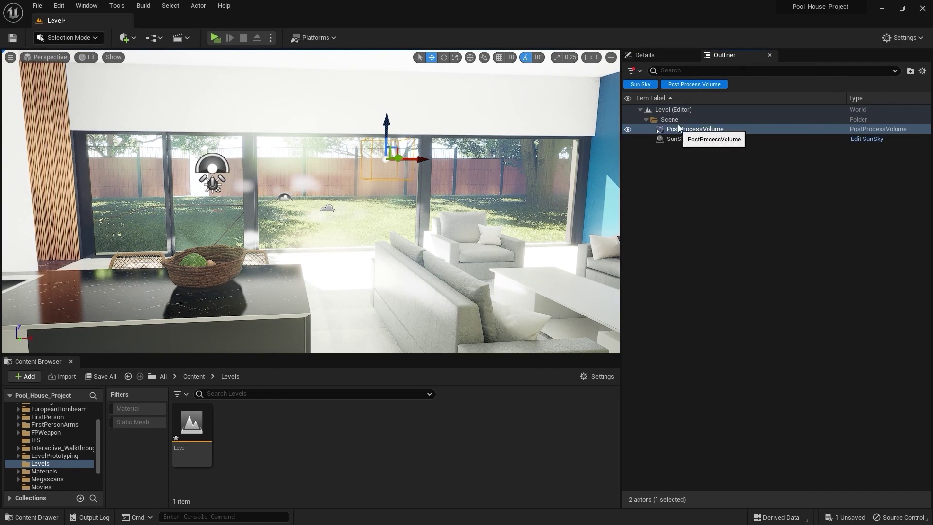
left_click(661, 55)
left_click(592, 58)
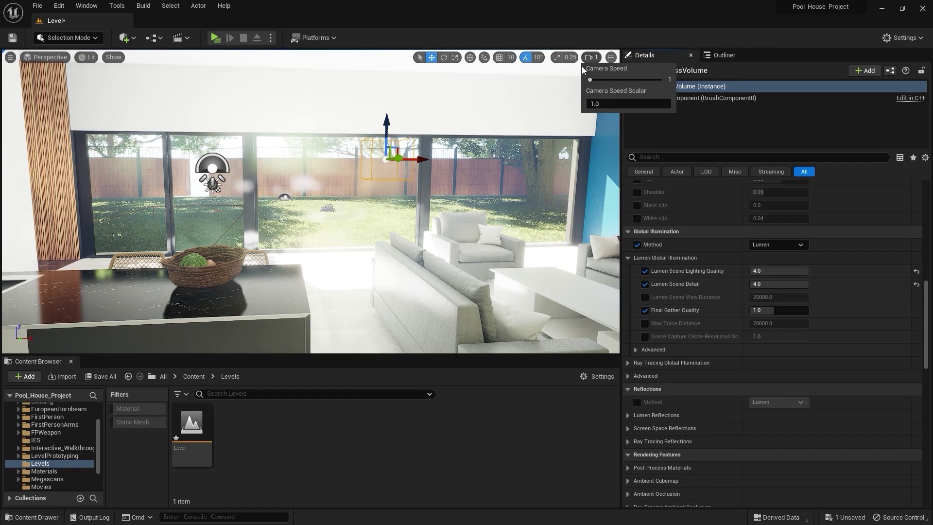
left_click(606, 80)
right_click_drag(520, 153, 712, 141)
key("w")
key("s")
right_click_drag(214, 199, 511, 175)
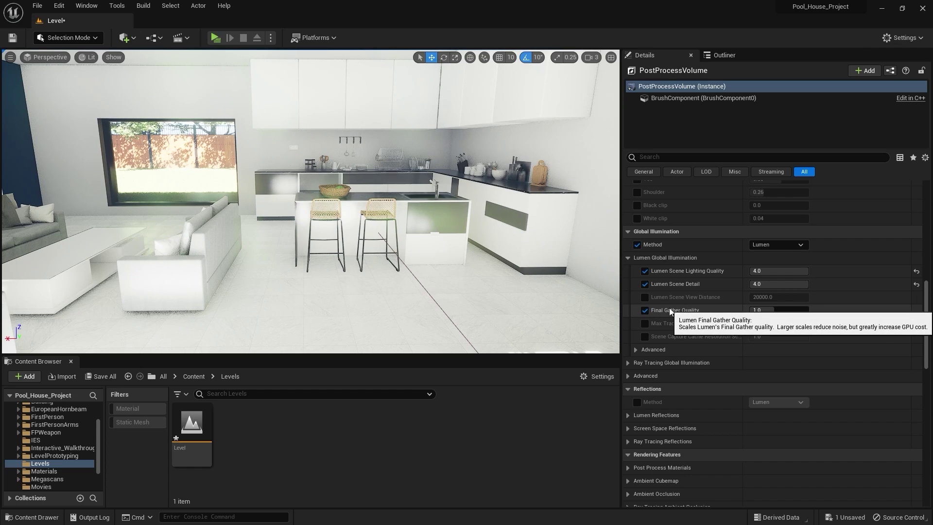
Set Final Gather Quality to 0.25 and inspect the kitchen for lighting noise
left_click(777, 310)
type("0.25")
key("Return")
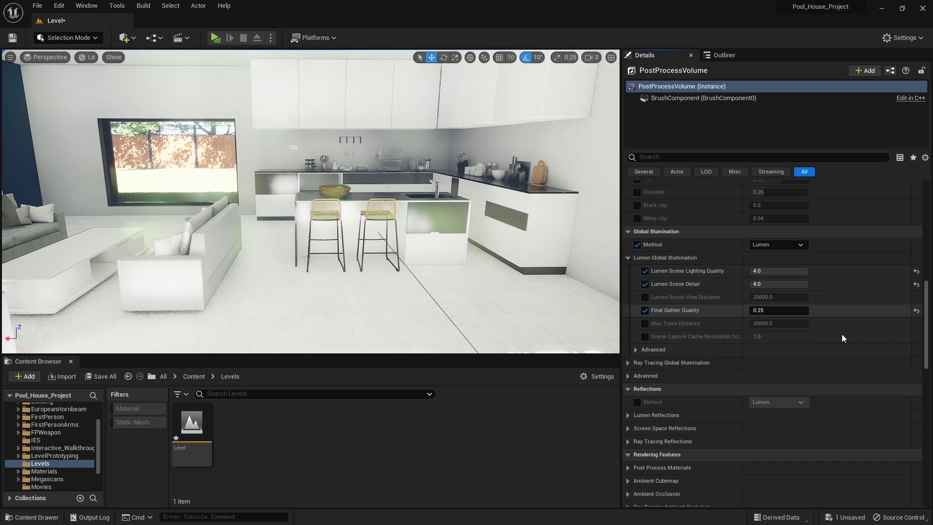
mouse_move(491, 181)
right_mouse_down()
mouse_move(481, 181)
mouse_move(525, 180)
mouse_move(457, 181)
mouse_move(508, 181)
right_mouse_up()
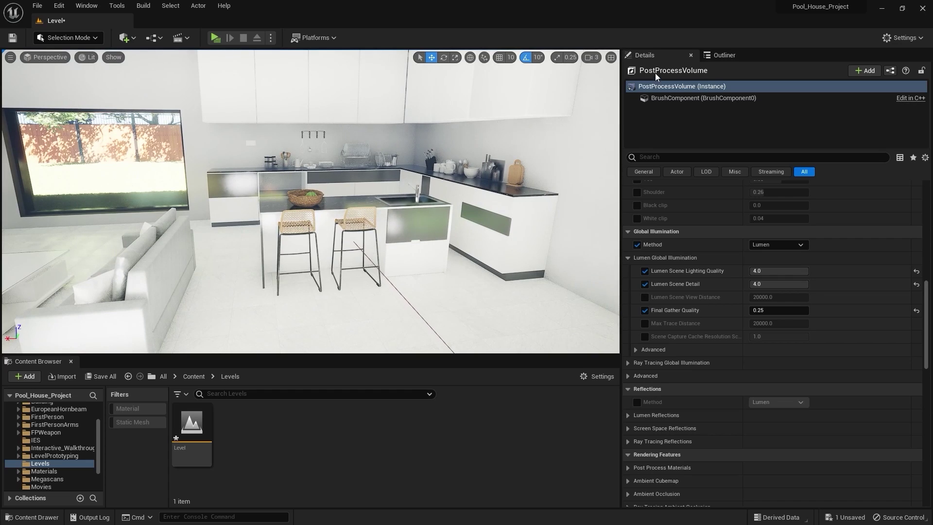
Lower the PostProcessVolume's Exposure Compensation to about -1.68 to darken the kitchen interior
left_click(768, 54)
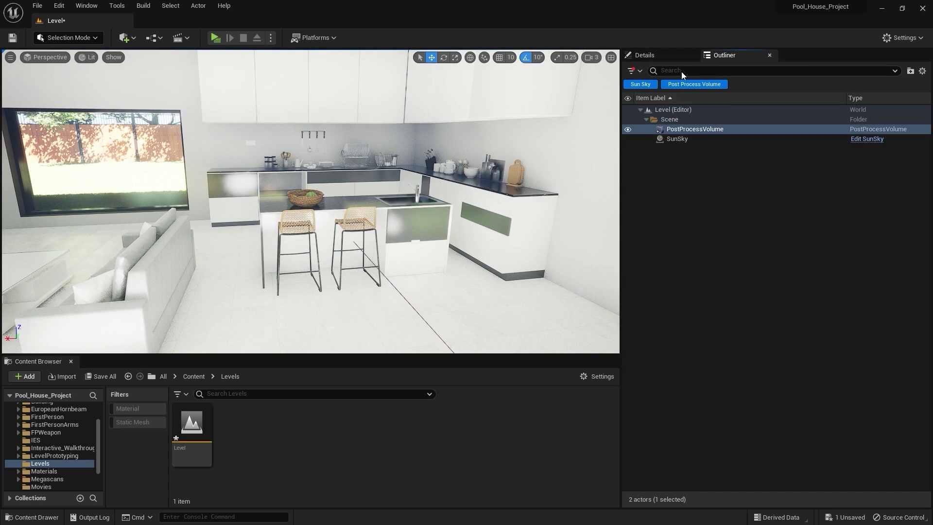
left_click(680, 55)
scroll(813, 278, "up", 3)
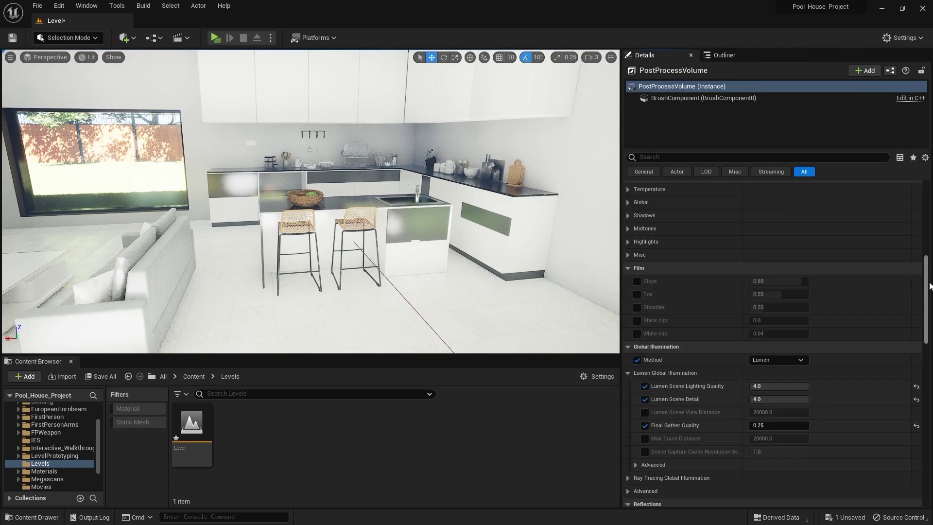
left_click_drag(785, 305, 777, 304)
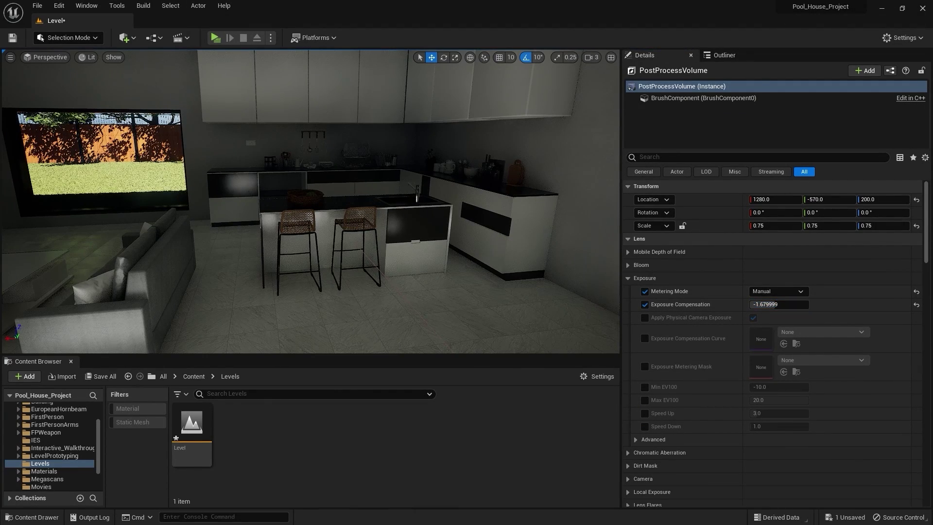
mouse_move(311, 202)
right_mouse_down()
mouse_move(204, 177)
mouse_move(214, 202)
mouse_move(297, 201)
right_mouse_up()
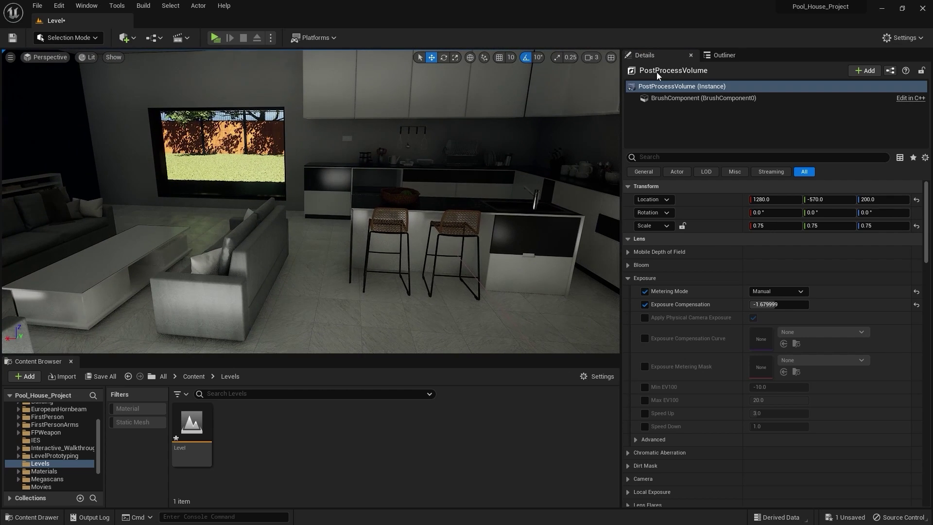
Inspect the darkened interior for noise and raise Final Gather Quality to 2.0
left_click_drag(931, 229, 908, 314)
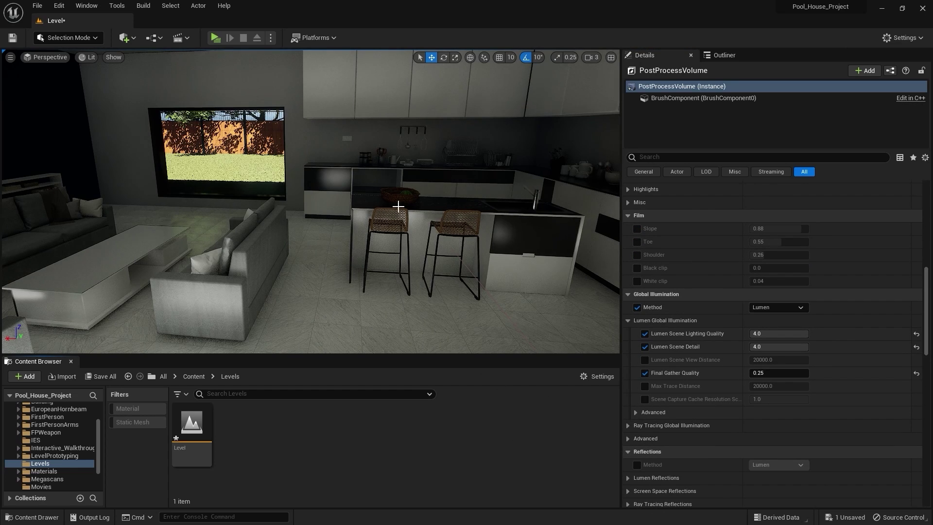
right_click_drag(417, 248, 434, 253)
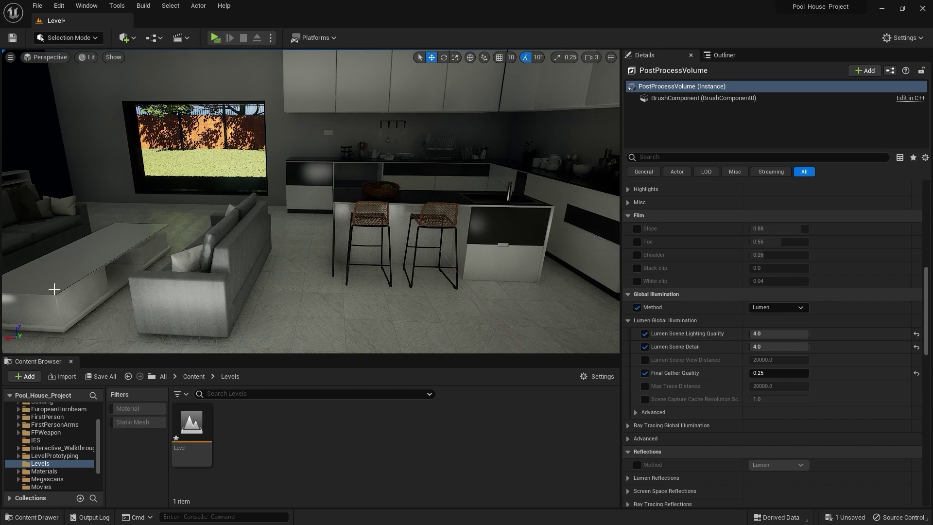
right_click_drag(248, 291, 218, 291)
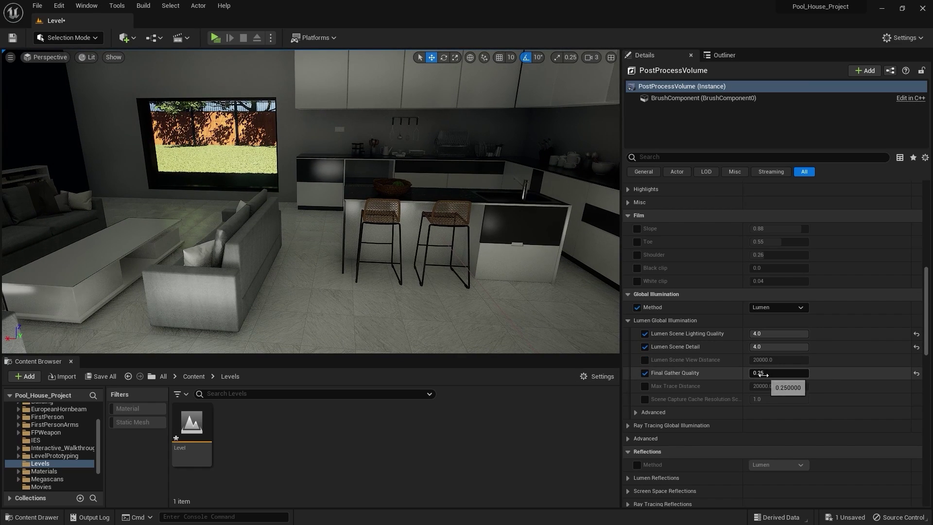
left_click_drag(761, 374, 809, 384)
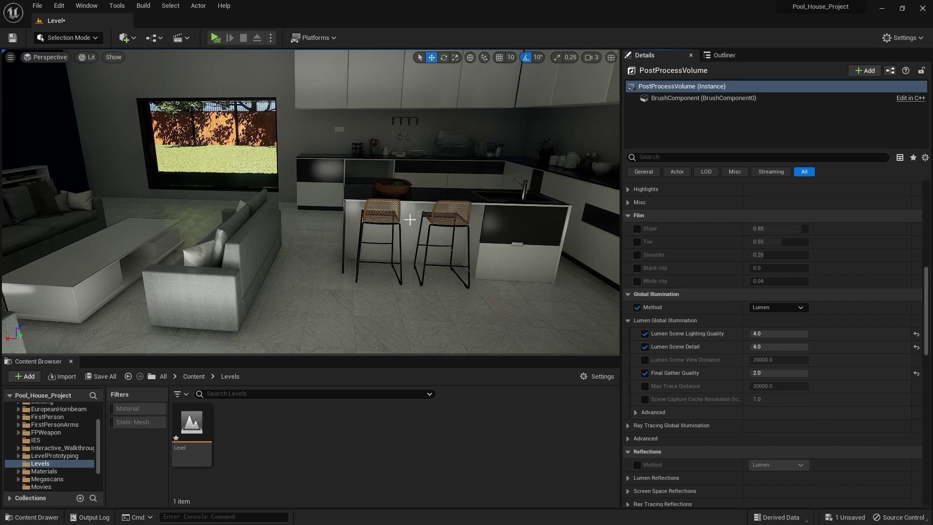
Frame the sunlit lawn outside the house and set the PostProcessVolume's Exposure Compensation to -0.24
mouse_move(410, 220)
right_mouse_down()
mouse_move(410, 192)
mouse_move(409, 207)
mouse_move(491, 212)
mouse_move(427, 218)
mouse_move(417, 226)
mouse_move(421, 242)
mouse_move(419, 229)
right_mouse_up()
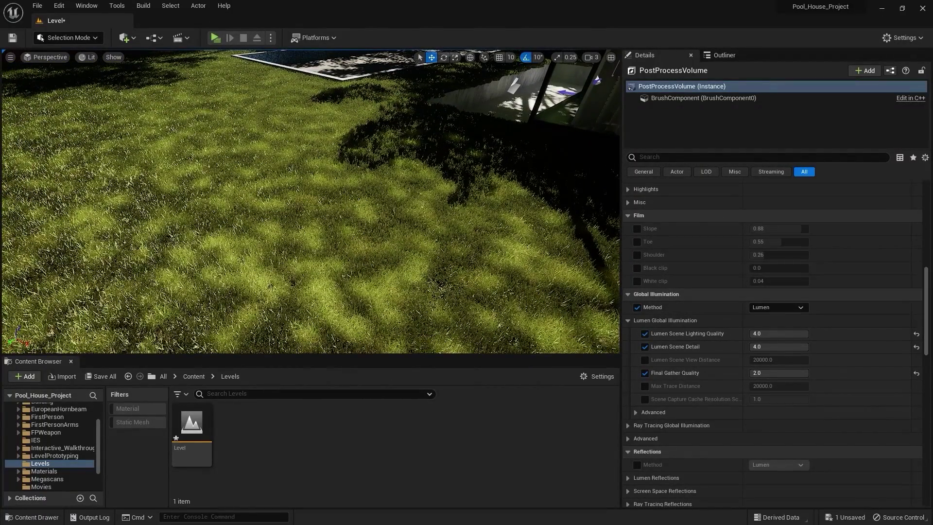
scroll(930, 304, "up", 10)
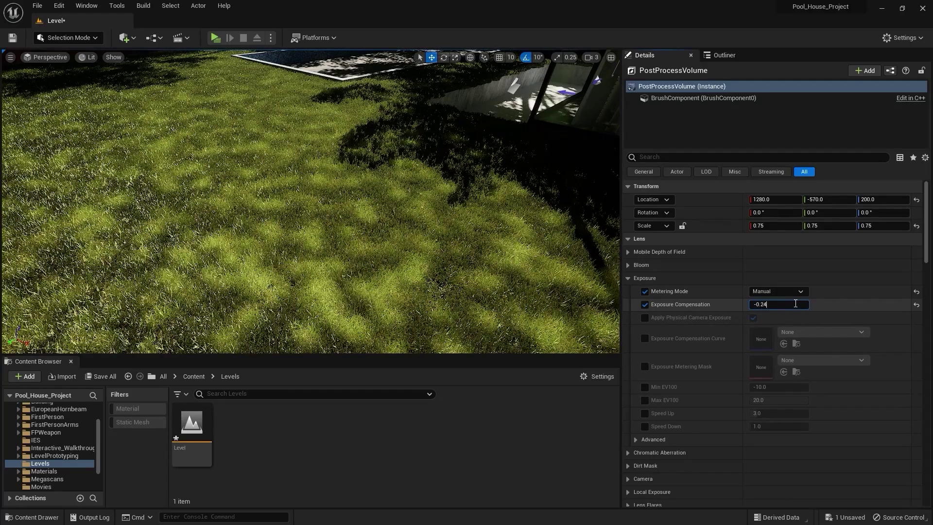
key("Return")
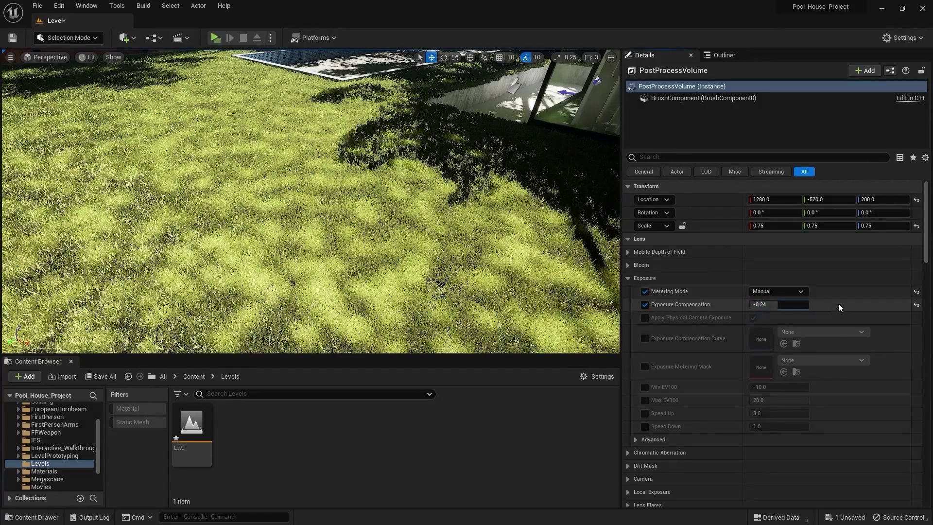
Try a SunSky Latitude of 13.195238 on the lawn, and undo the latitude change
left_click(733, 52)
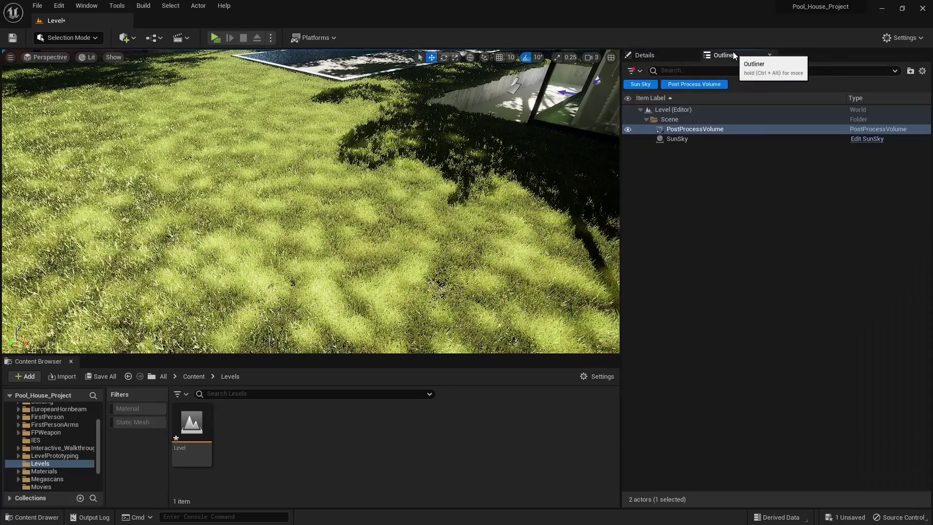
left_click(676, 139)
left_click(645, 55)
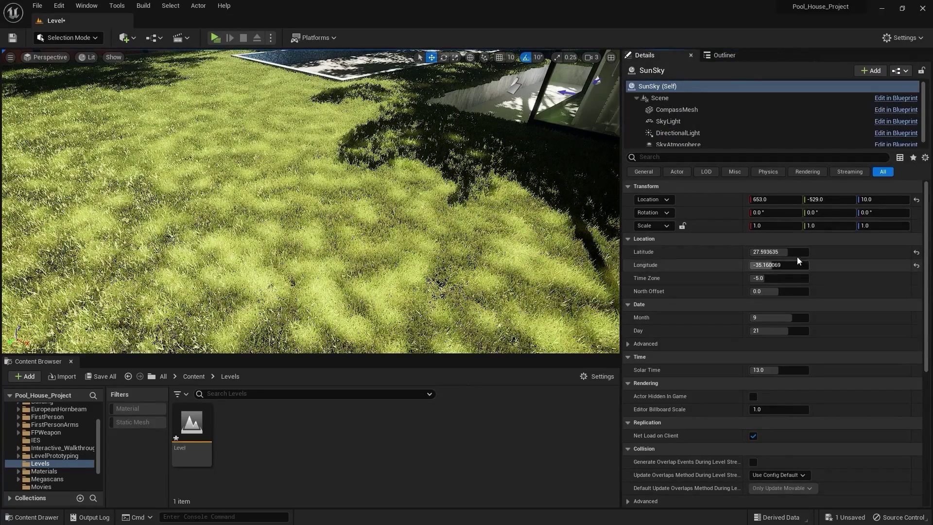
left_click_drag(787, 251, 763, 251)
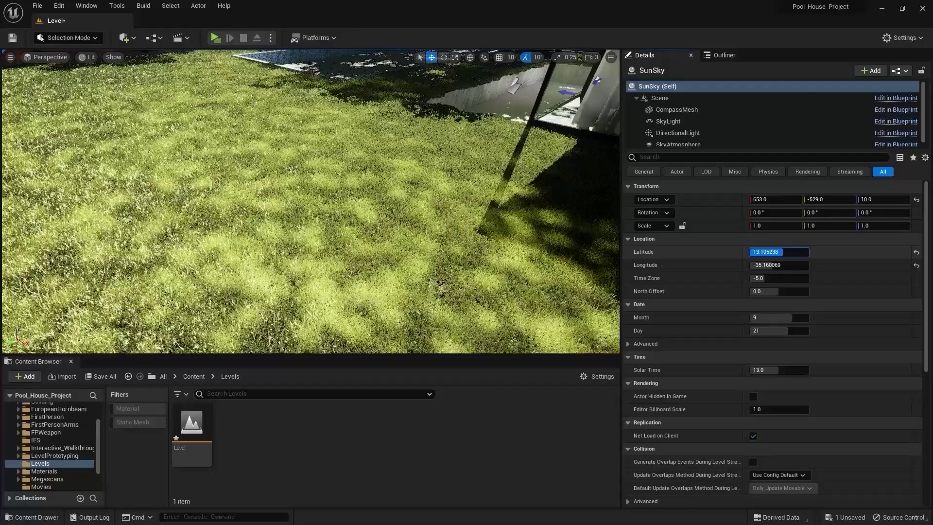
key("ctrl+z")
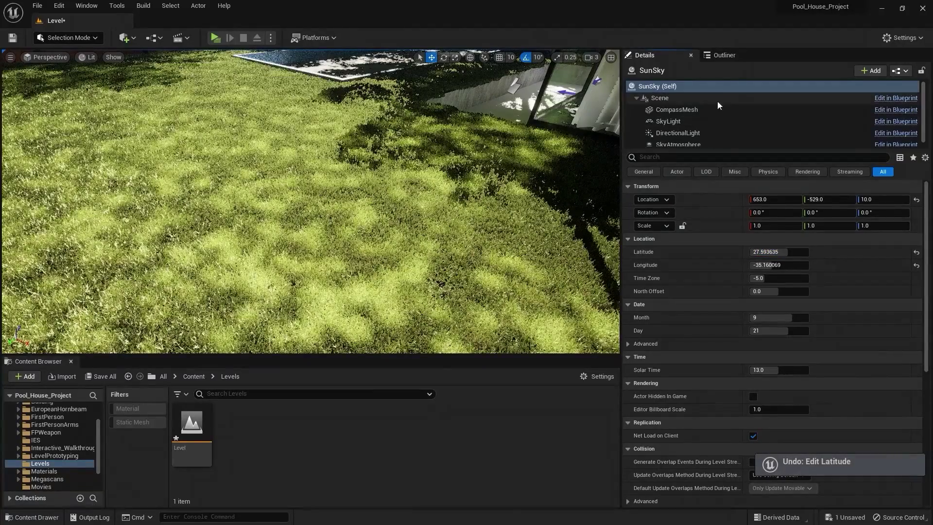
Lower the PostProcessVolume's Final Gather Quality to 0.25 and frame the grass in the dark shadow area
left_click(729, 57)
left_click(691, 129)
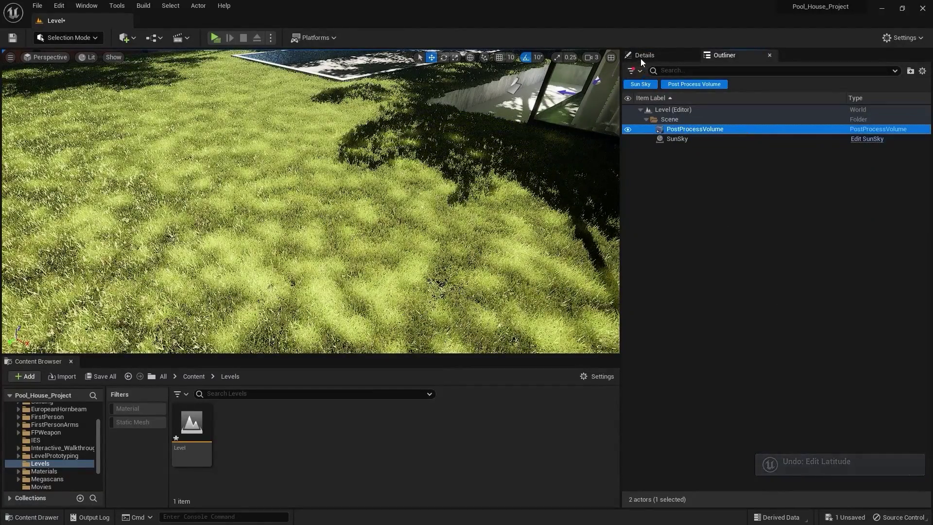
left_click(641, 57)
left_click_drag(926, 217, 927, 305)
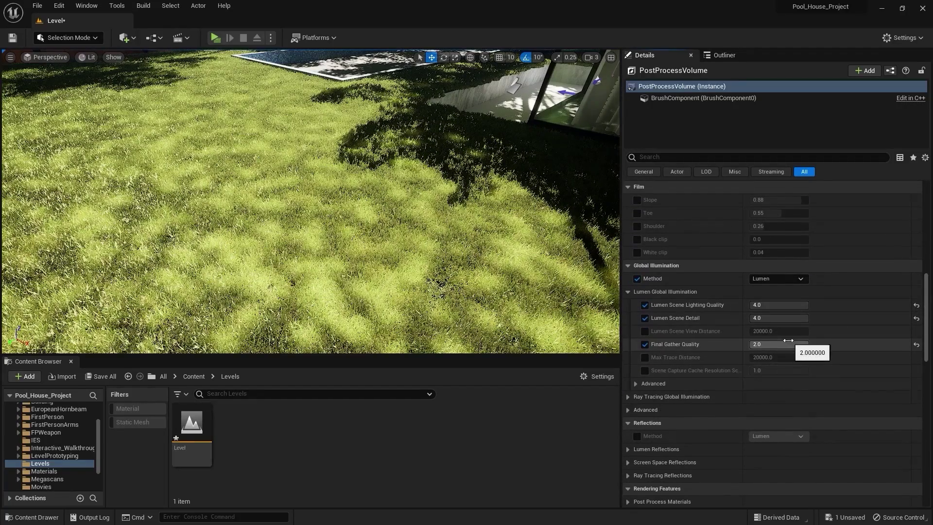
left_click_drag(783, 344, 751, 344)
mouse_move(338, 254)
right_mouse_down()
mouse_move(515, 257)
mouse_move(418, 273)
mouse_move(301, 272)
mouse_move(324, 211)
mouse_move(340, 202)
mouse_move(319, 221)
mouse_move(326, 218)
right_mouse_up()
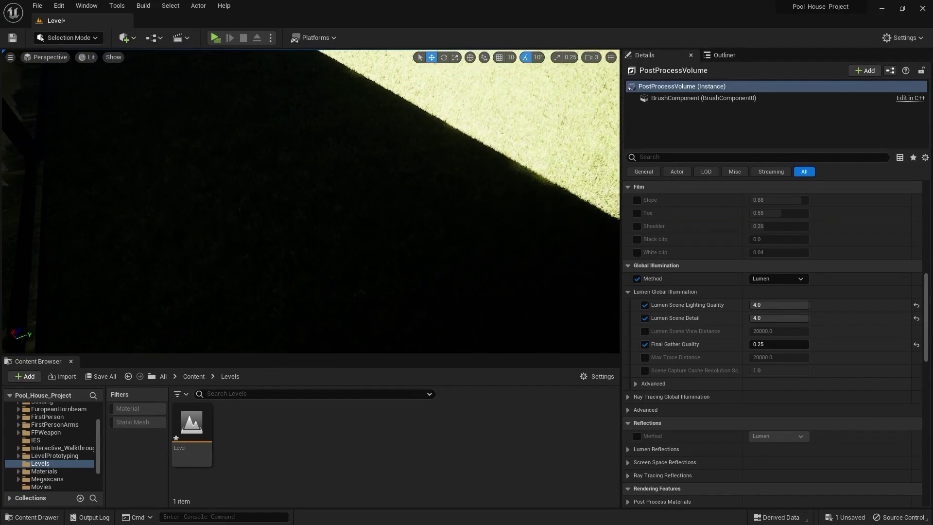
Set the PostProcessVolume's Exposure Compensation to 2.4 to brighten the shaded grass
left_click(732, 54)
left_click(661, 57)
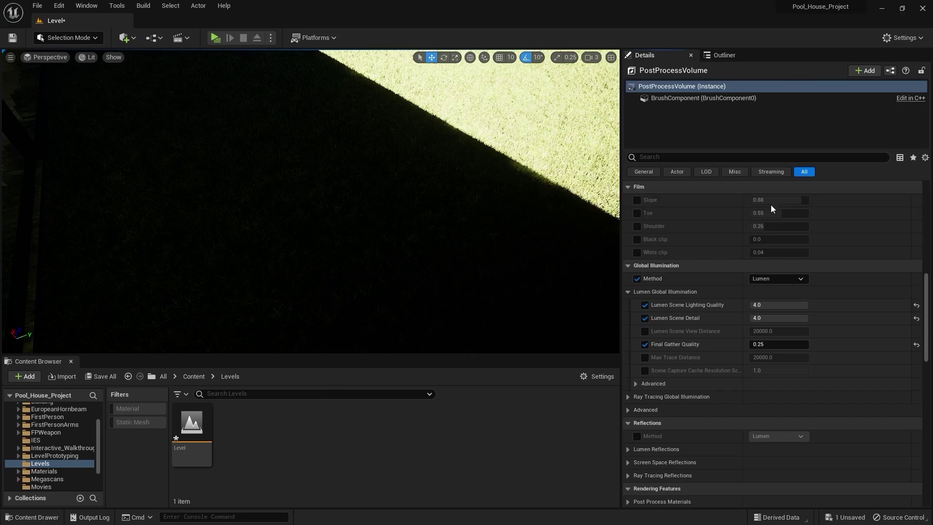
left_click_drag(928, 311, 920, 199)
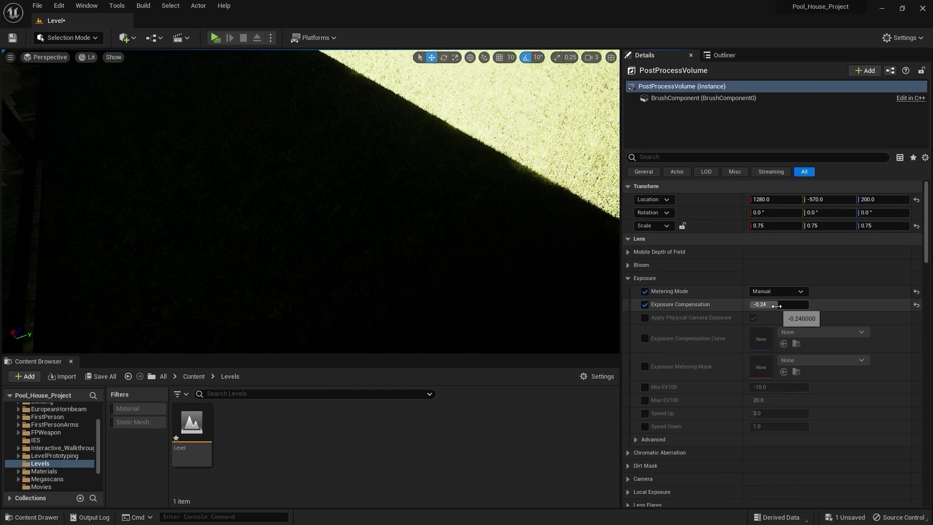
left_click_drag(773, 305, 783, 305)
type("2.4")
key("Return")
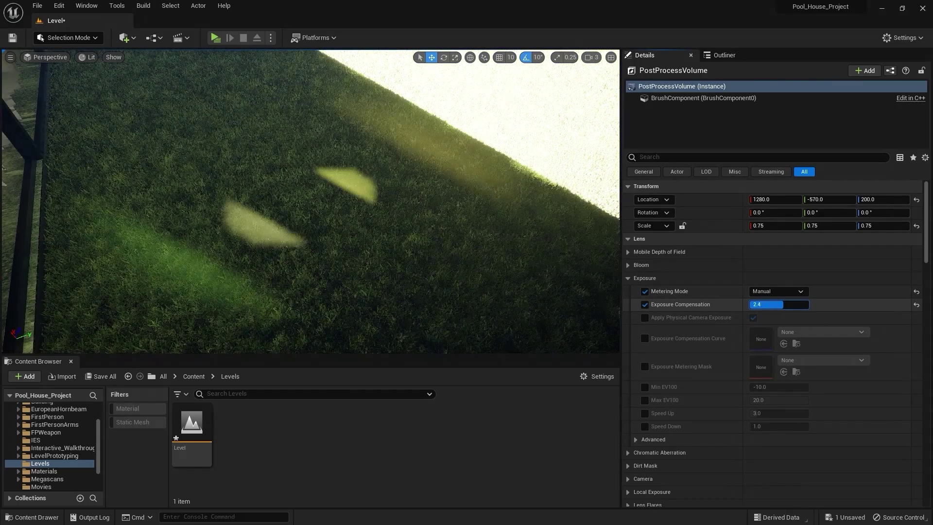
Reorder the Details panel to follow the Outliner, and inspect the shaded grass for noise at low Final Gather Quality
left_click(721, 57)
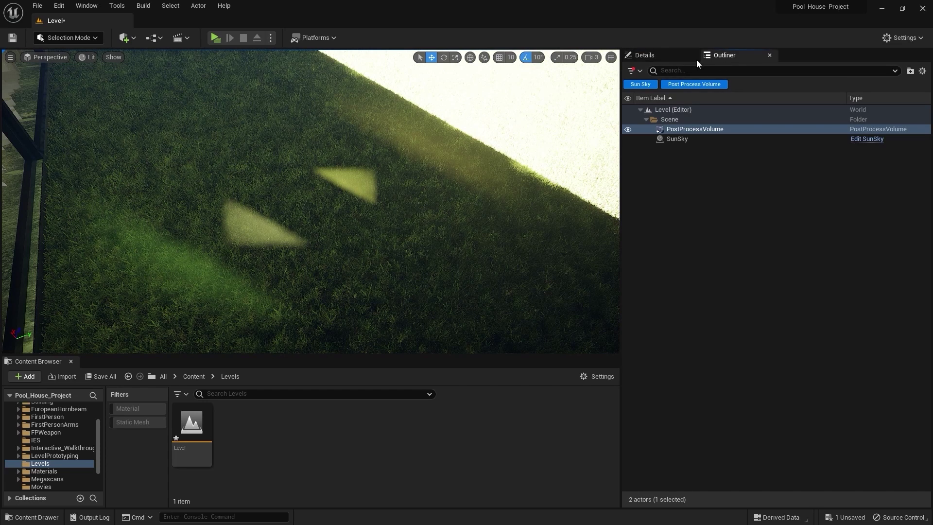
left_click_drag(646, 56, 720, 57)
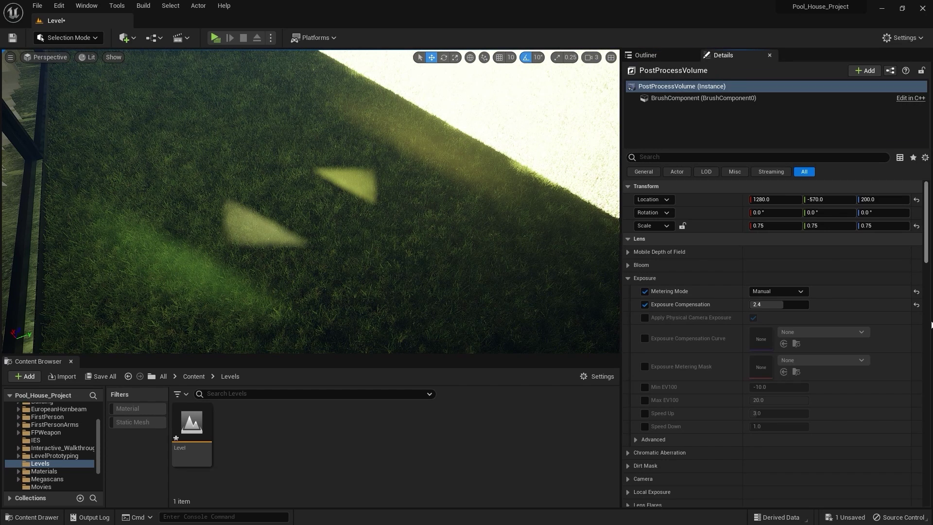
mouse_move(931, 324)
left_mouse_down()
mouse_move(927, 428)
mouse_move(907, 314)
left_mouse_up()
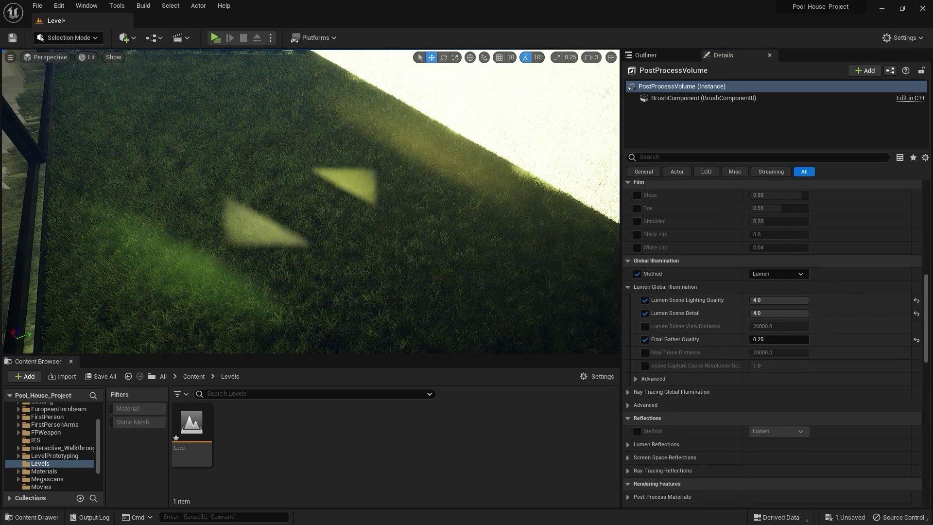
mouse_move(311, 202)
right_mouse_down()
mouse_move(306, 192)
mouse_move(310, 239)
mouse_move(312, 219)
right_mouse_up()
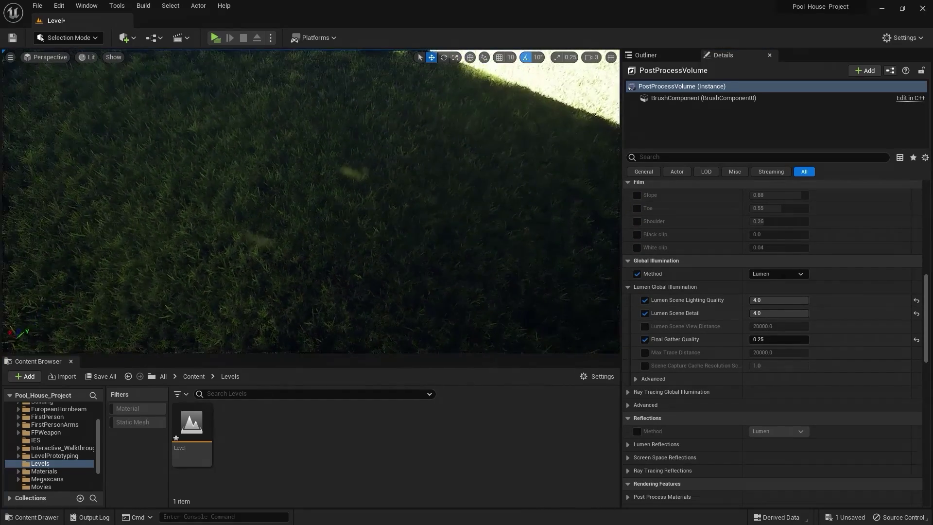
mouse_move(169, 196)
right_mouse_down()
mouse_move(176, 191)
mouse_move(170, 197)
right_mouse_up()
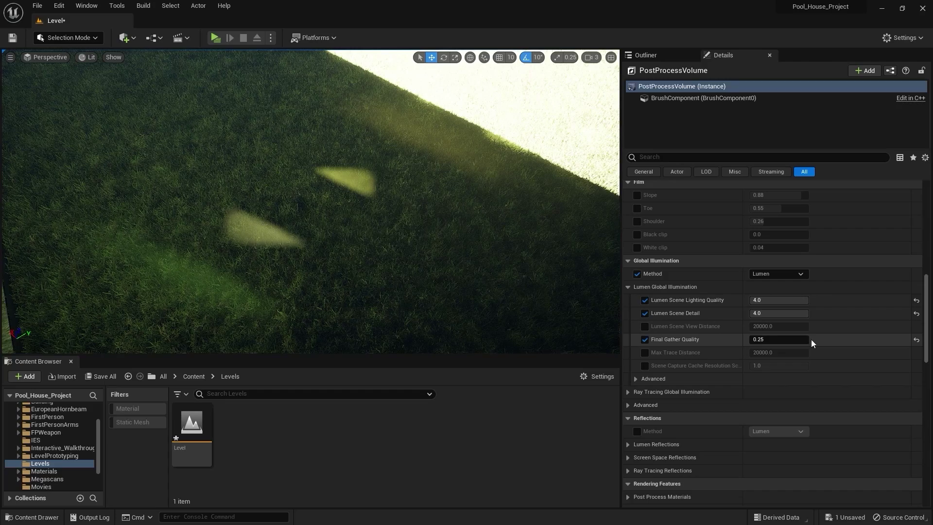
Raise Final Gather Quality to 4.0 and compare the shaded grass with a setting of 8.0
left_click(778, 338)
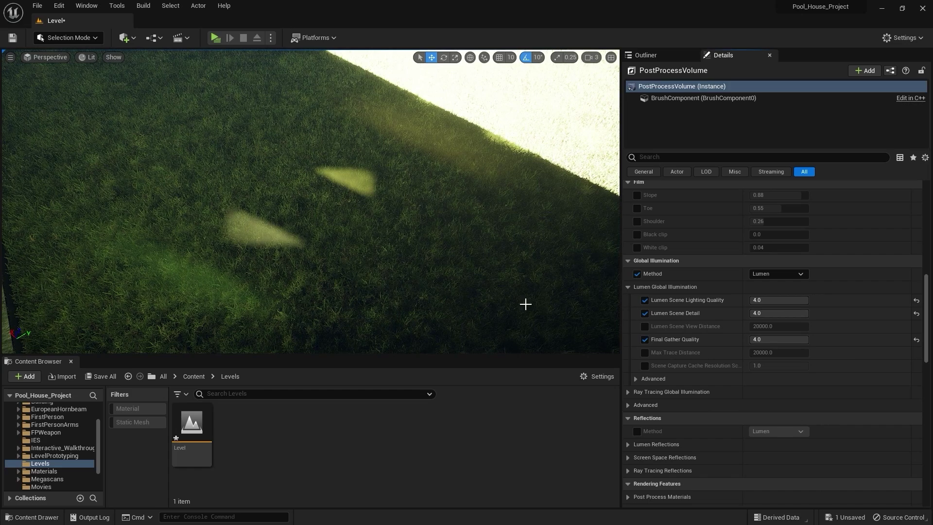
left_click(795, 342)
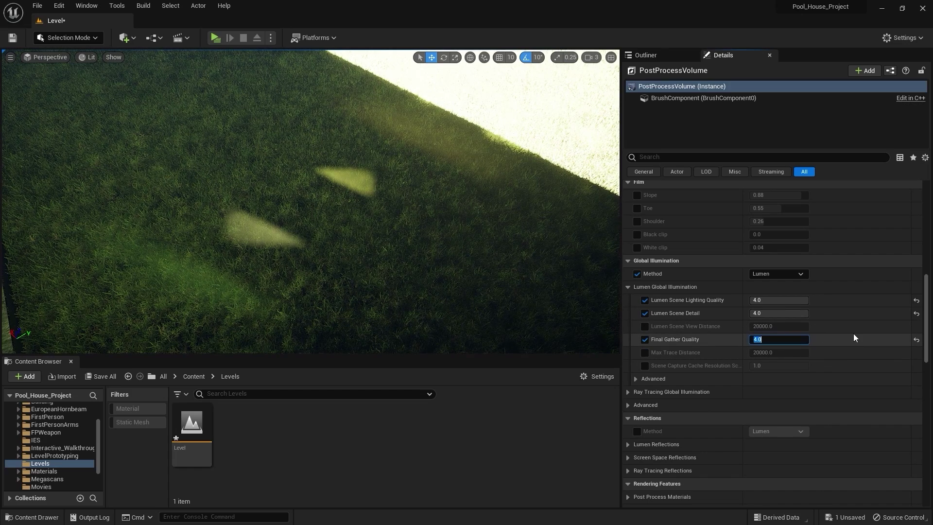
type("8")
key("Return")
left_click(678, 338)
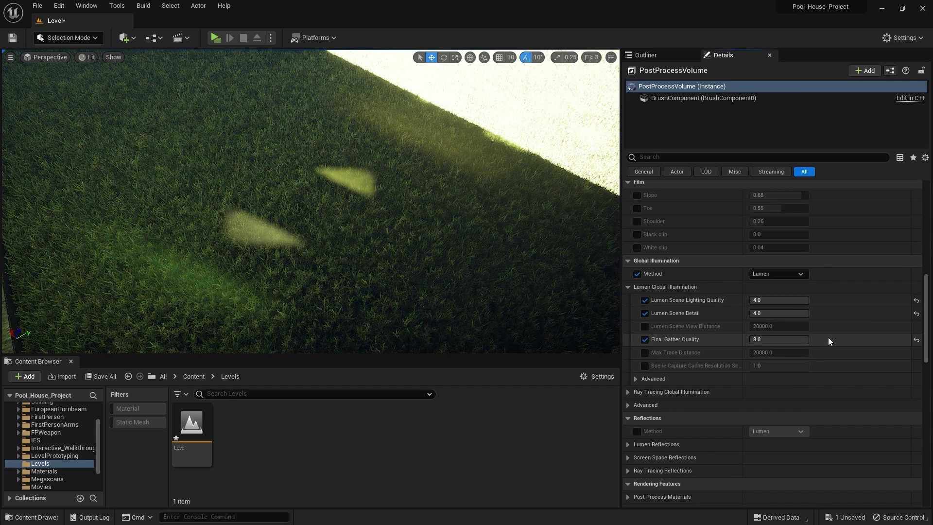
Compare the frame rate with Final Gather Quality at 0.25 and 2.0, and restore it to 8.0
mouse_move(762, 342)
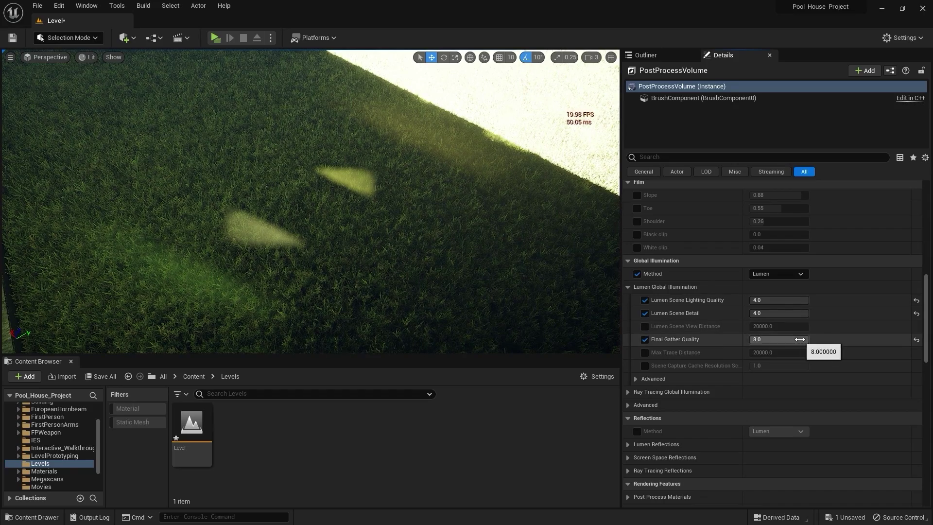
left_click_drag(799, 339, 752, 339)
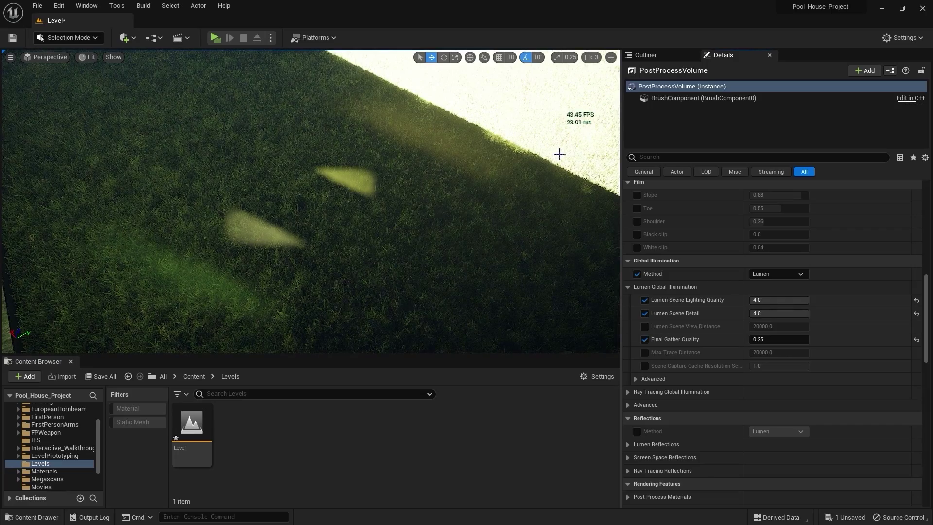
left_click(772, 339)
type("2")
key("Return")
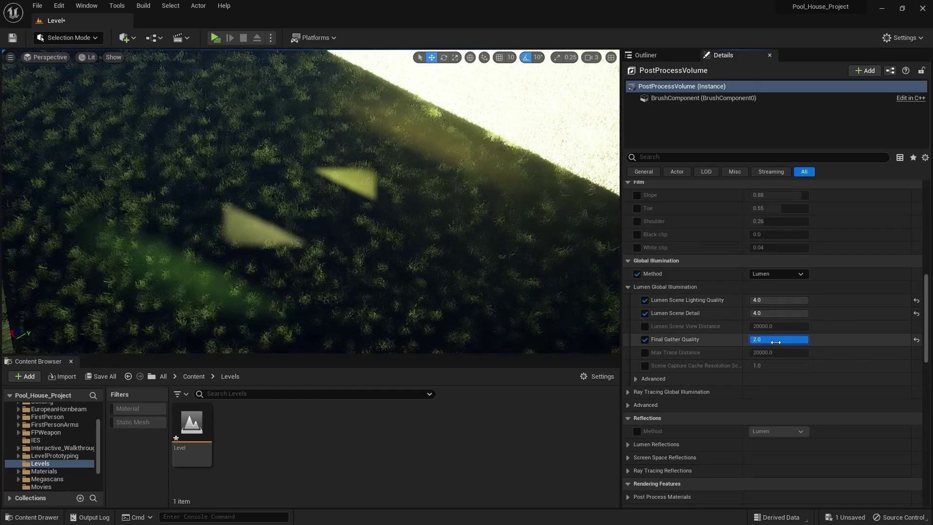
left_click(776, 343)
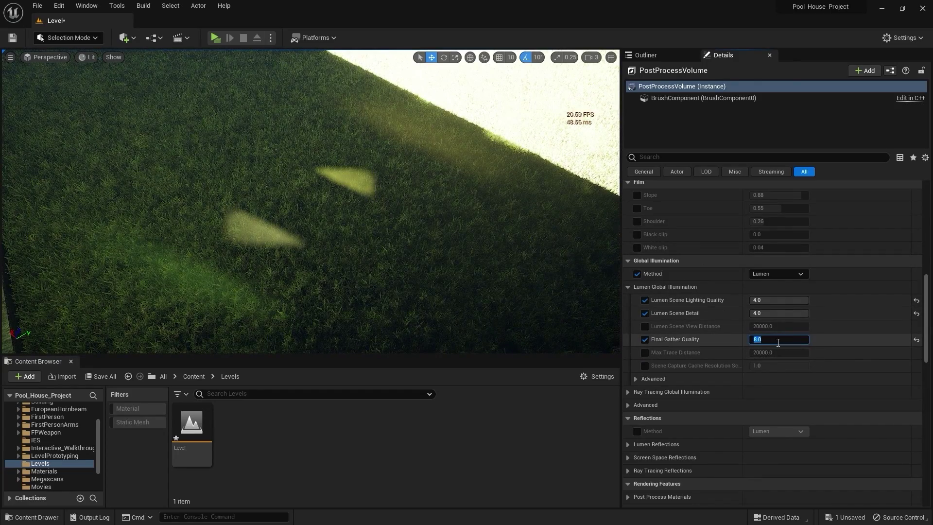
left_click(833, 340)
Frame the kitchen and living room interior and set Exposure Compensation to -0.24
mouse_move(517, 227)
right_mouse_down()
mouse_move(398, 175)
mouse_move(521, 233)
right_mouse_up()
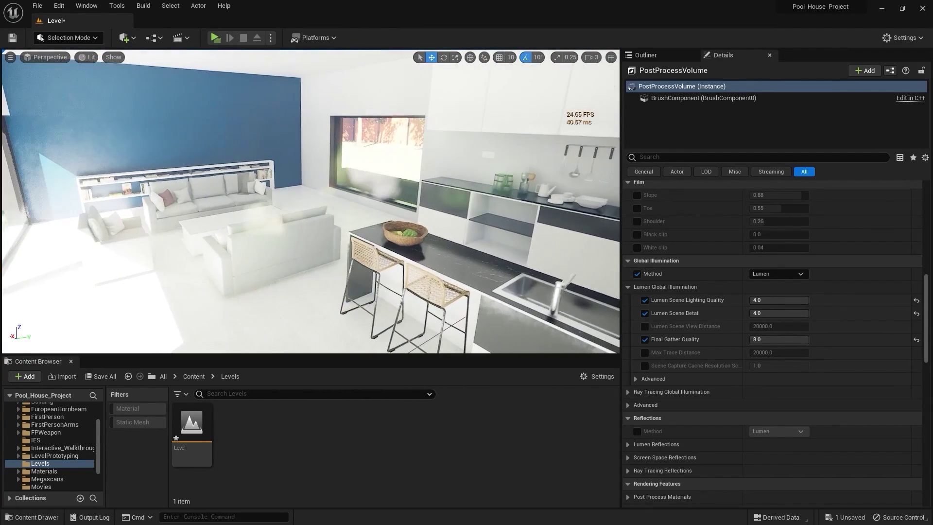
left_click_drag(928, 324, 922, 218)
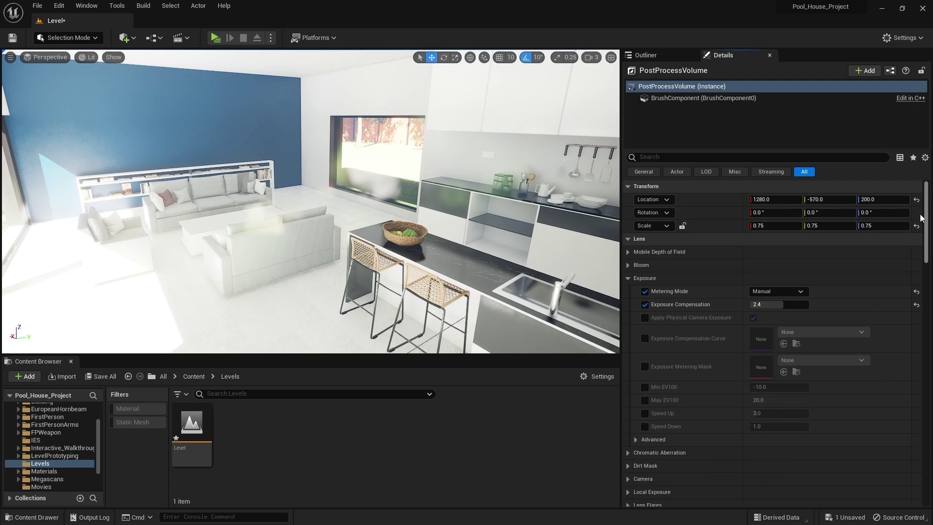
left_click(781, 305)
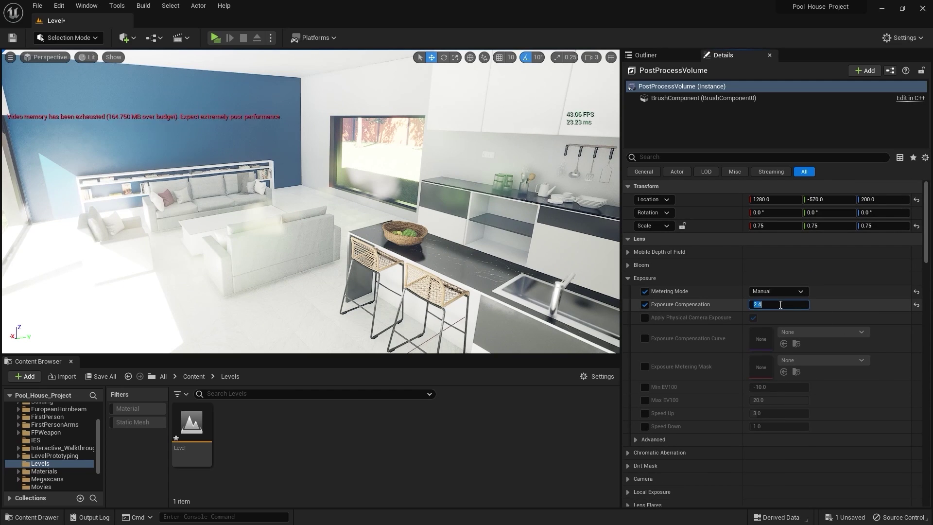
type("-0.")
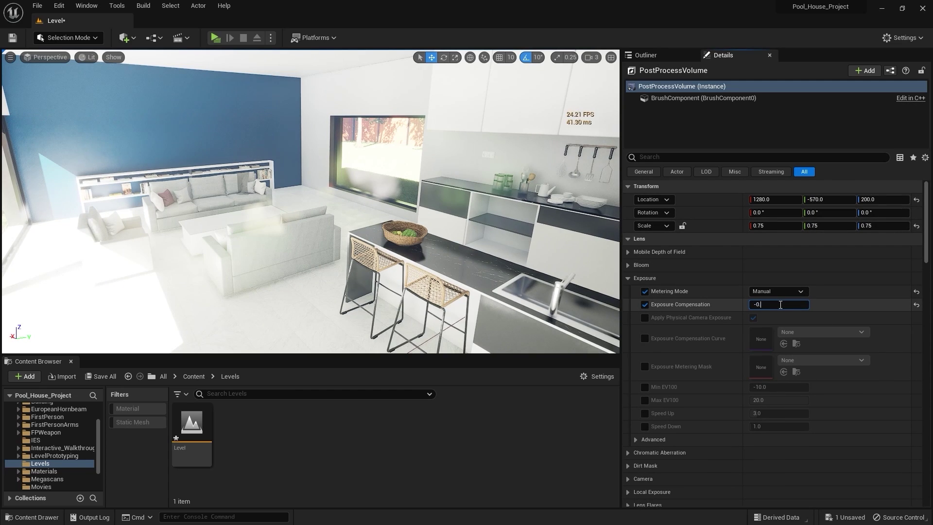
type("24")
key("Return")
Save the modified Level asset and enable the Max Trace Distance override in the Lumen Global Illumination settings
left_click_drag(926, 237, 932, 327)
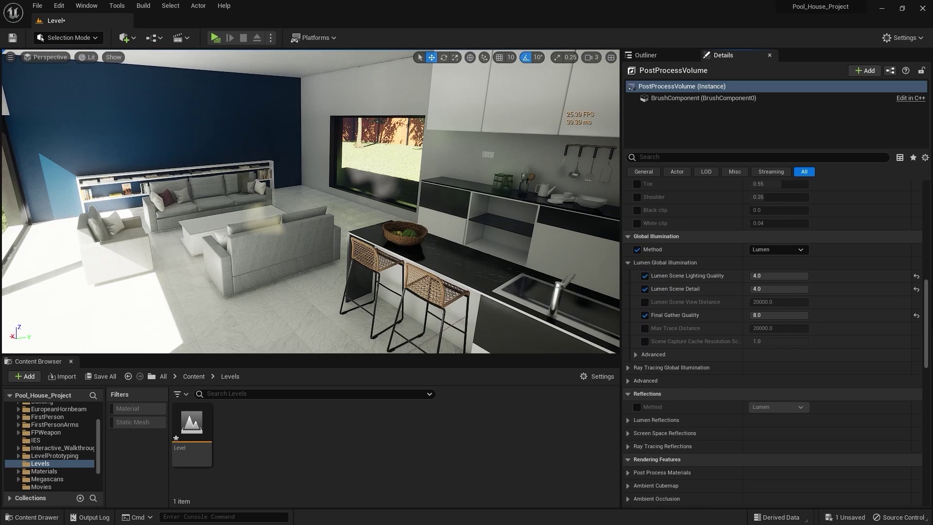
left_click(846, 517)
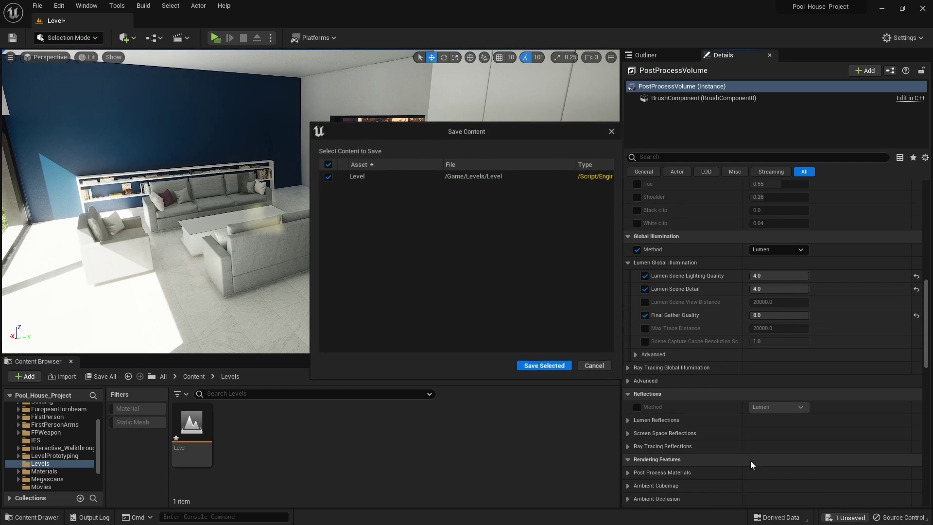
left_click(533, 366)
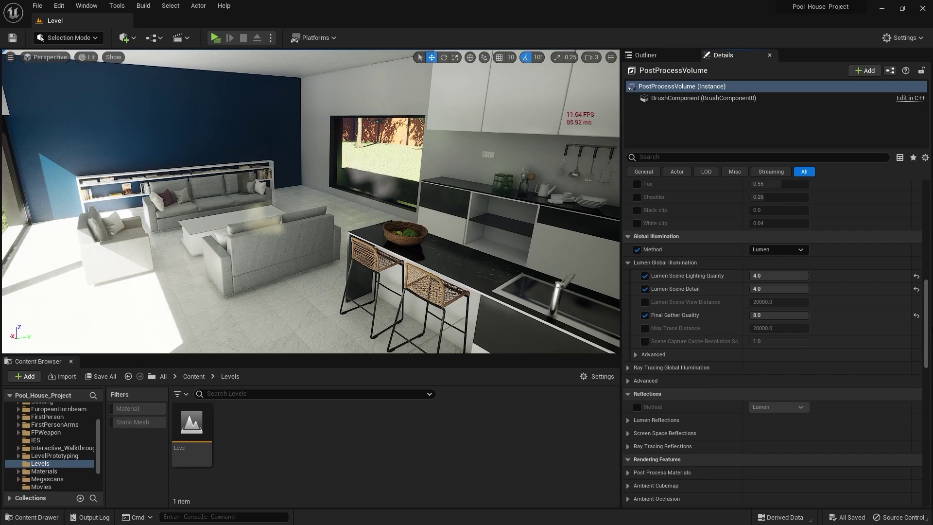
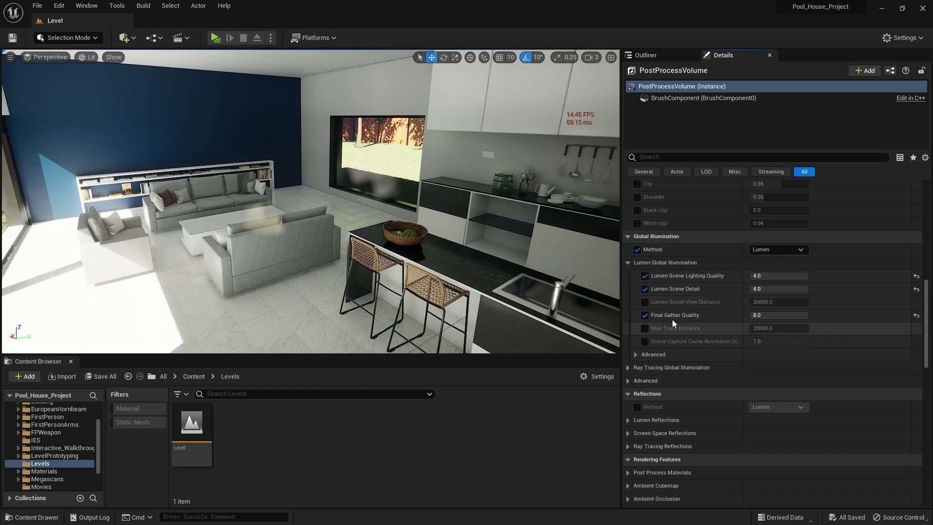
left_click(646, 329)
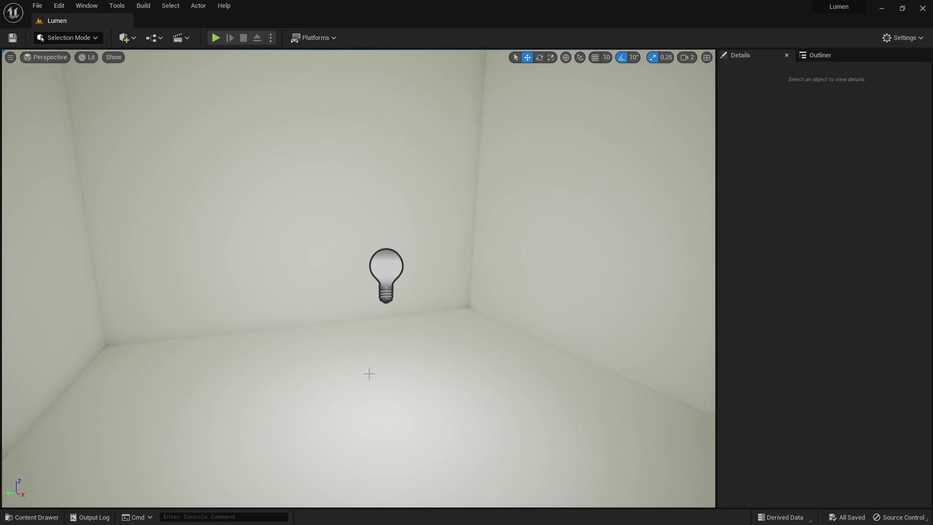
Switch to the Lumen project's empty room and turn off Affects World for its point light
left_click(384, 262)
left_click(811, 371)
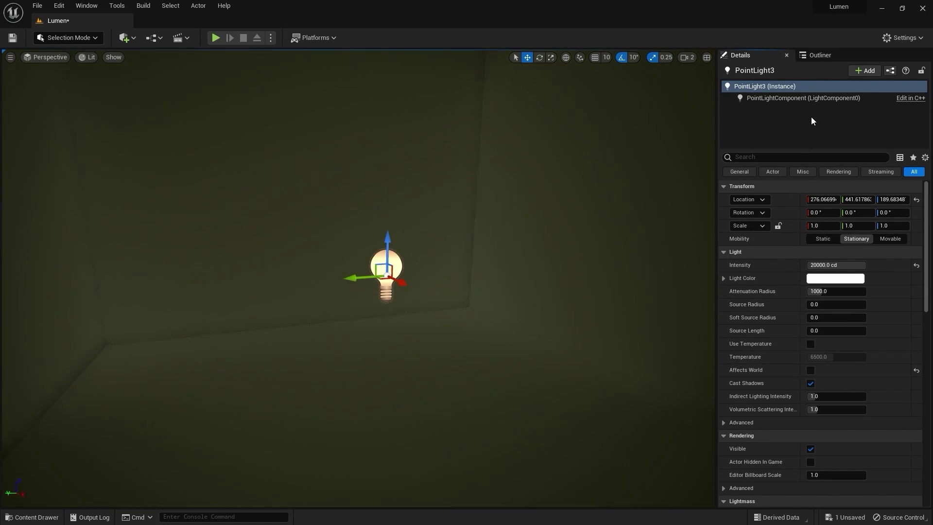
Enable the PostProcessVolume's Max Trace Distance override in the Lumen project and set it to 1.0
left_click(820, 55)
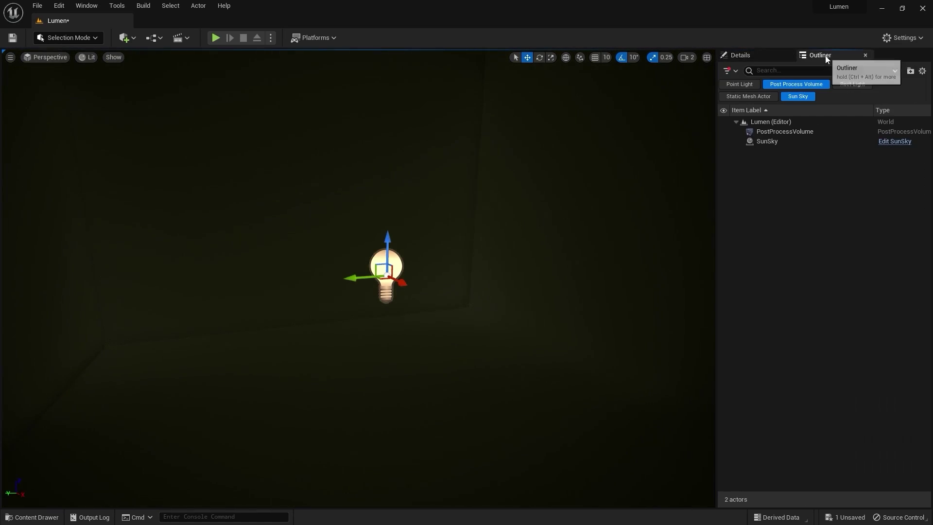
left_click(783, 131)
left_click(774, 58)
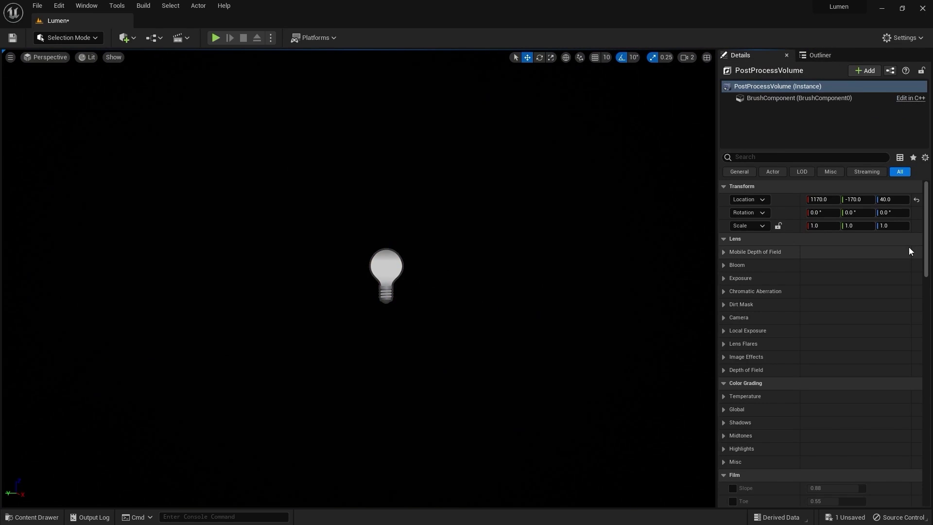
left_click_drag(927, 232, 928, 306)
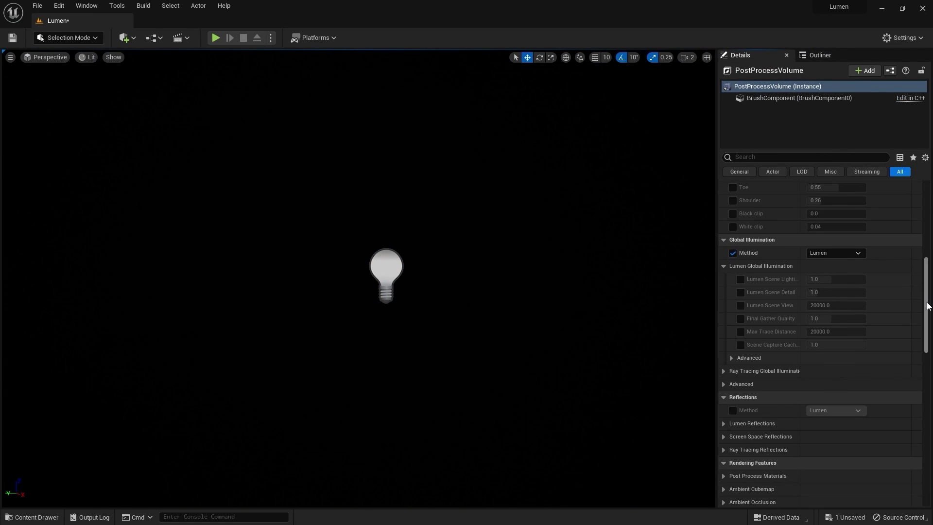
left_click(741, 331)
left_click(839, 332)
type("1.0")
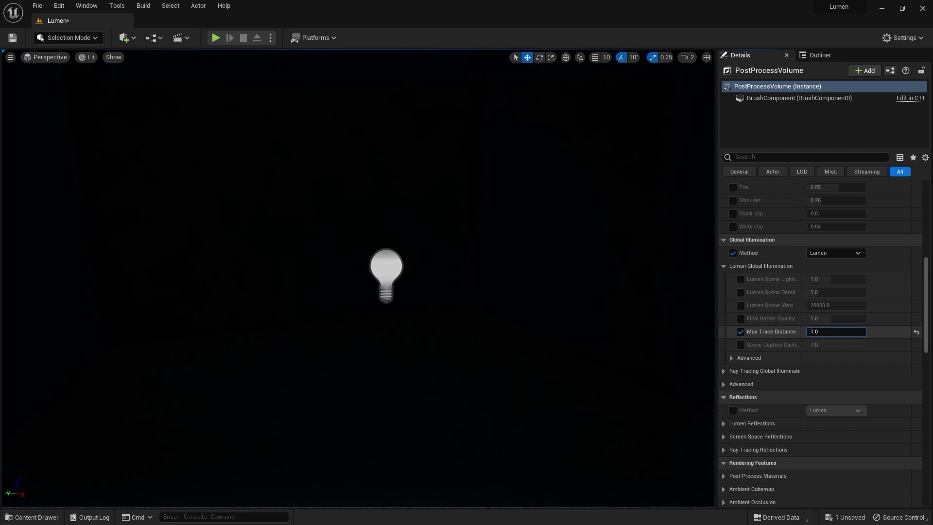
key("Return")
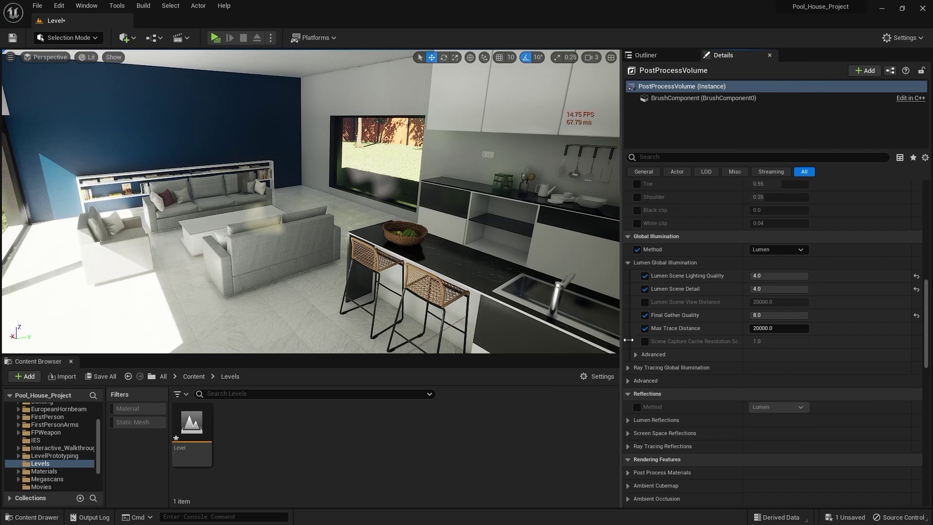
Return to Pool_House_Project, disable the Max Trace Distance override, and briefly toggle the Scene Capture Cache Resolution Scale override on and off
left_click(644, 328)
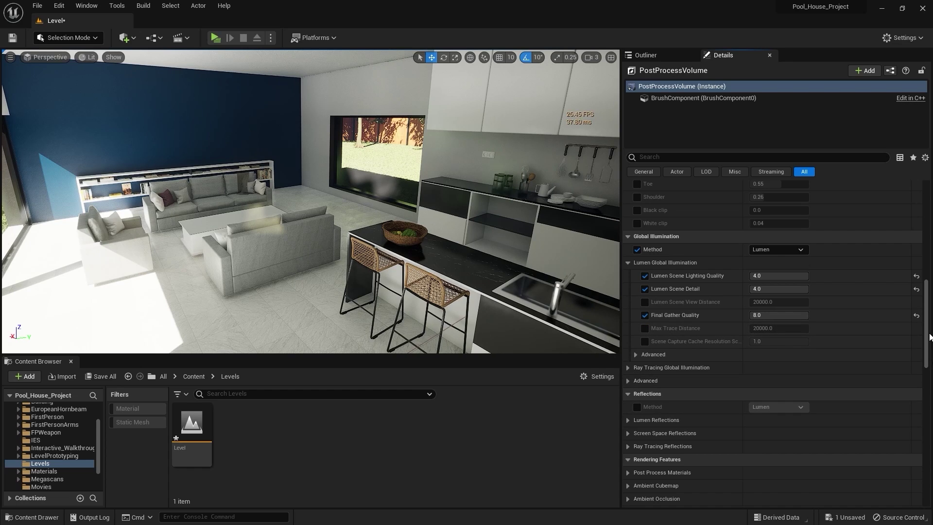
scroll(777, 340, "down", 4)
left_click(645, 239)
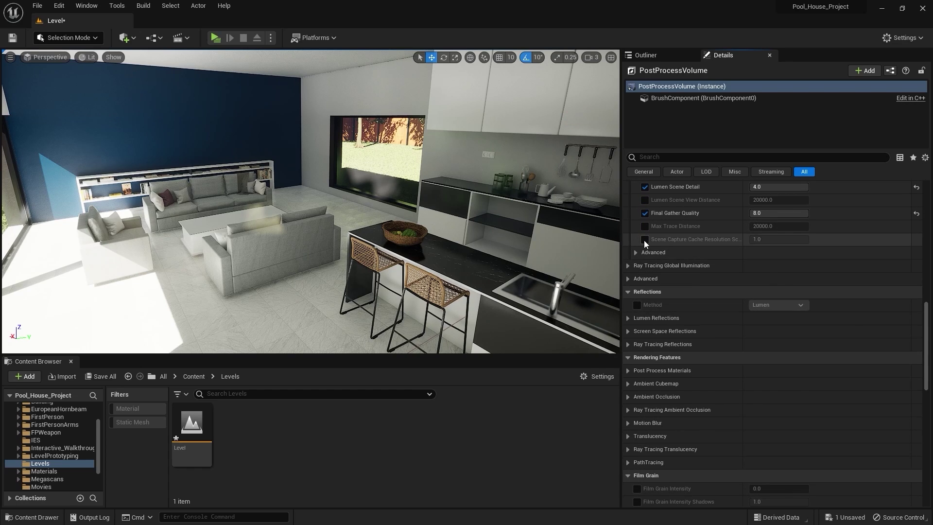
left_click_drag(613, 267, 578, 267)
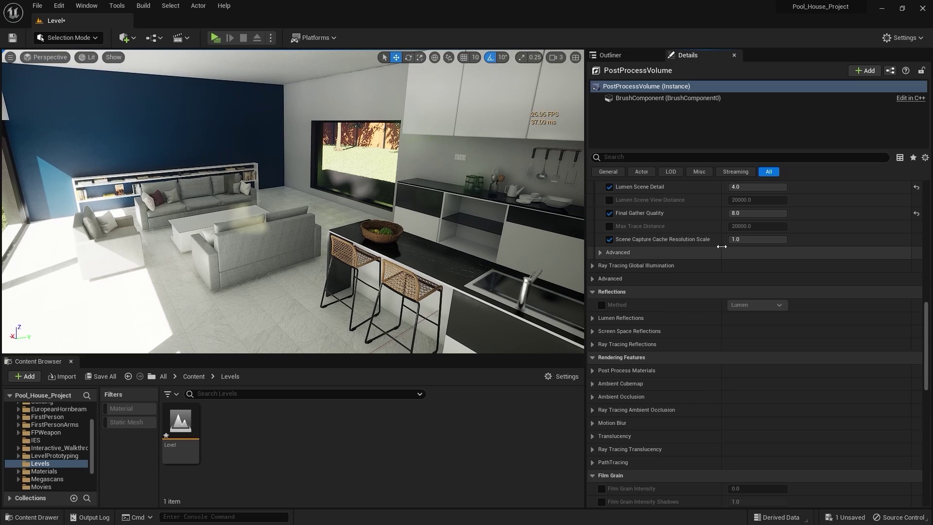
left_click(610, 240)
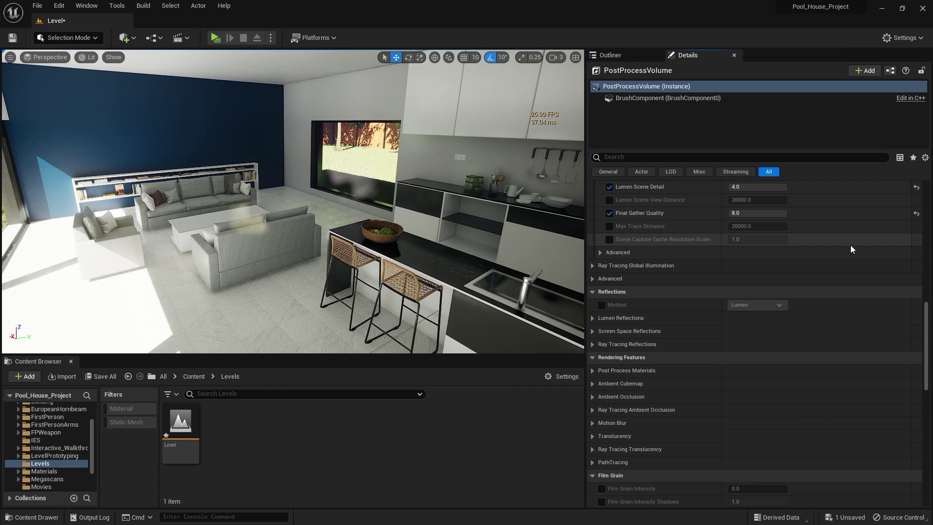
Enable the Lumen Scene Lighting Update Speed override in the advanced Lumen Global Illumination settings and go to the garden
left_click(600, 253)
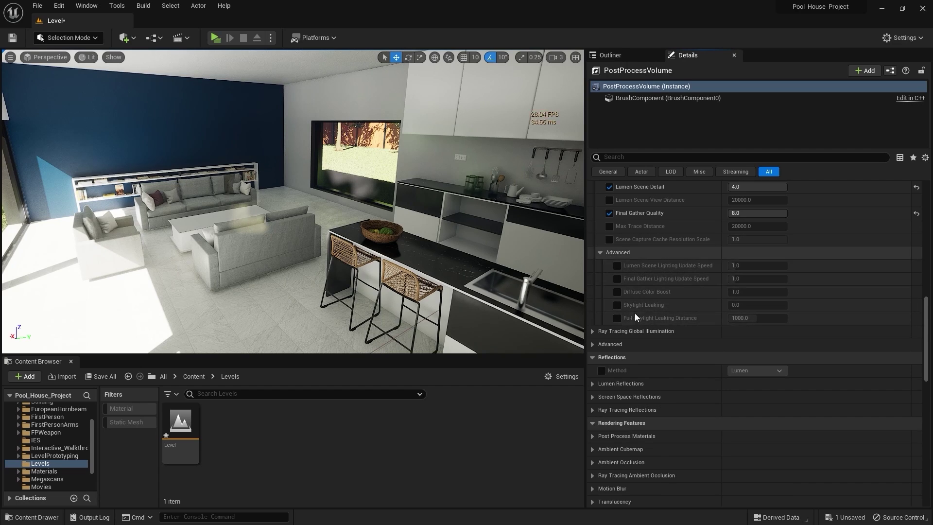
left_click(617, 265)
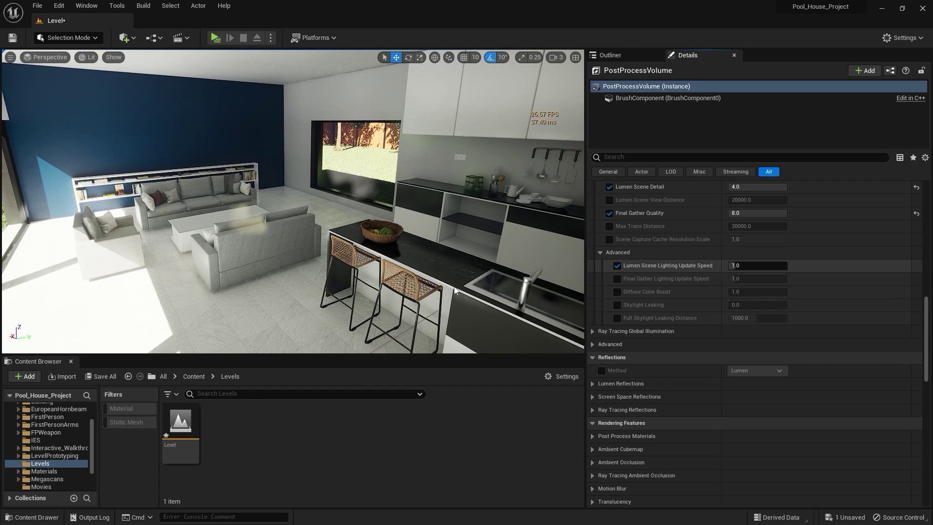
key("w")
mouse_move(301, 203)
right_mouse_down()
mouse_move(340, 192)
mouse_move(516, 192)
mouse_move(240, 204)
mouse_move(294, 197)
right_mouse_up()
key("w")
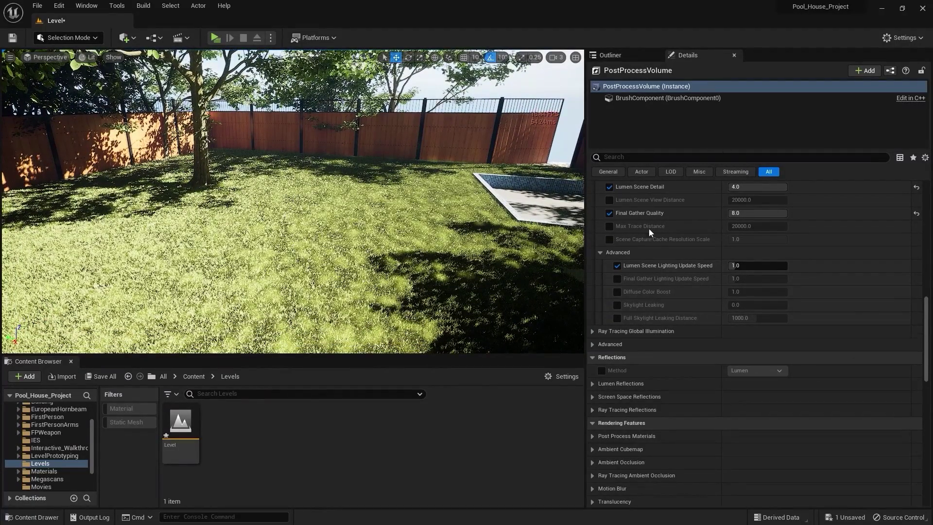
Hide the SunSky actor to see how quickly the garden lighting updates
left_click_drag(929, 344, 912, 183)
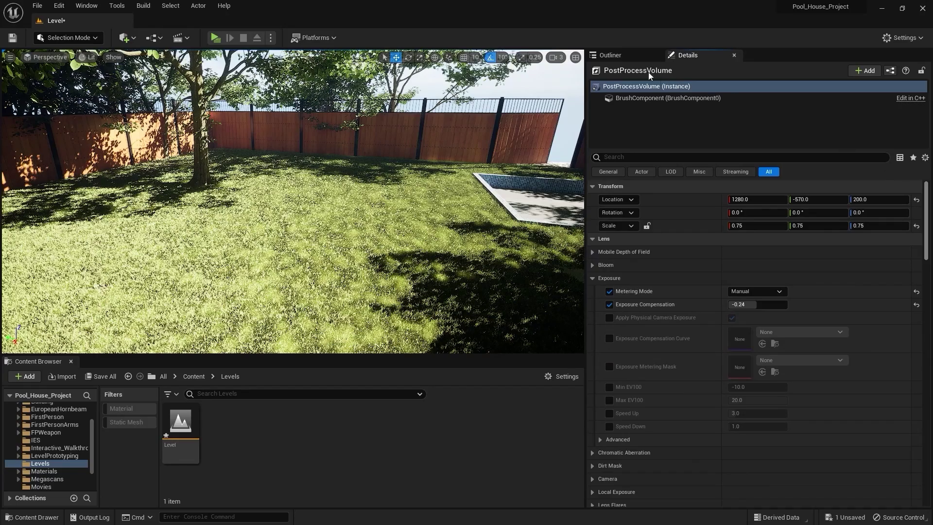
left_click(629, 57)
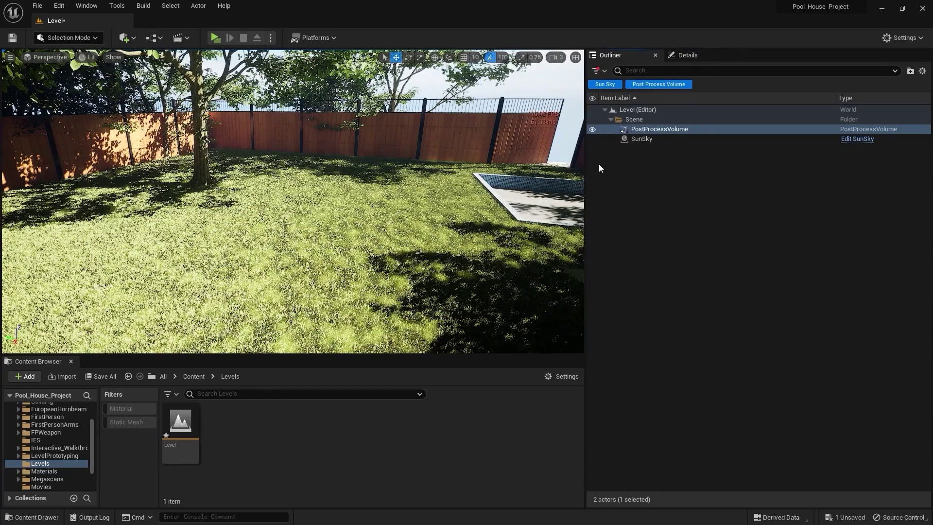
left_click(593, 139)
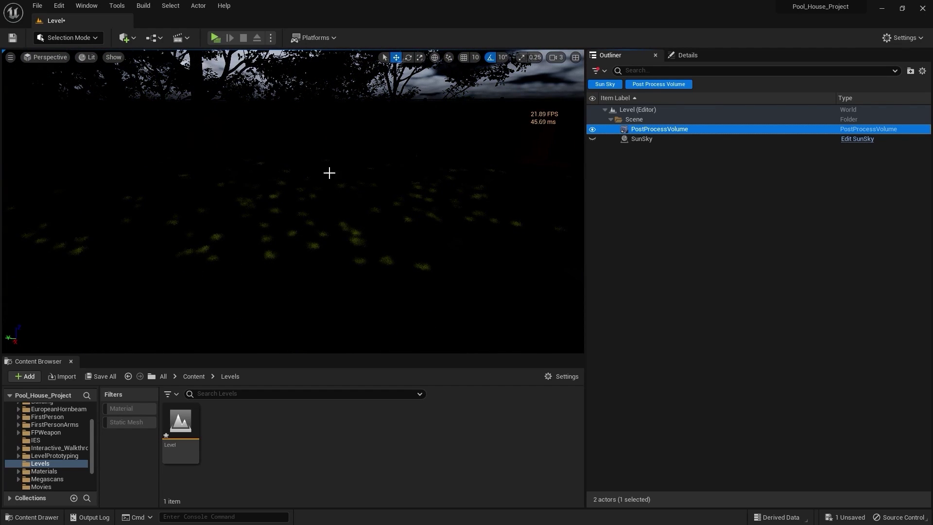
right_click_drag(412, 228, 309, 171)
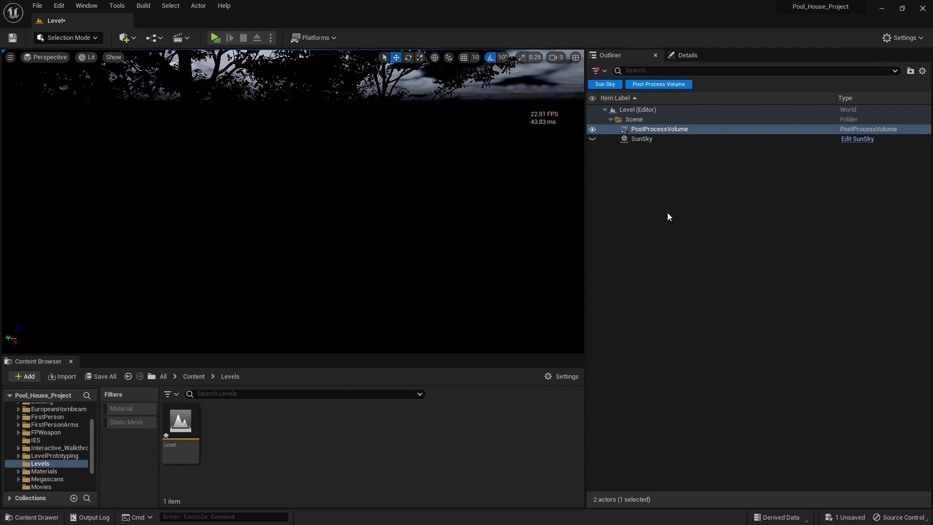
Set the PostProcessVolume's Lumen Scene Lighting Update Speed to 4.0
left_click(685, 56)
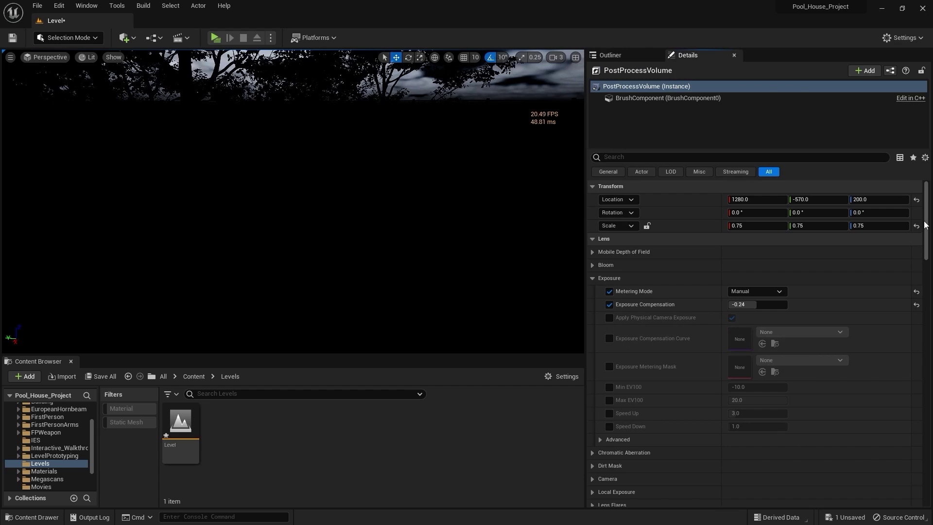
left_click_drag(927, 217, 911, 326)
left_click(742, 318)
left_click(853, 320)
left_click_drag(781, 318, 788, 318)
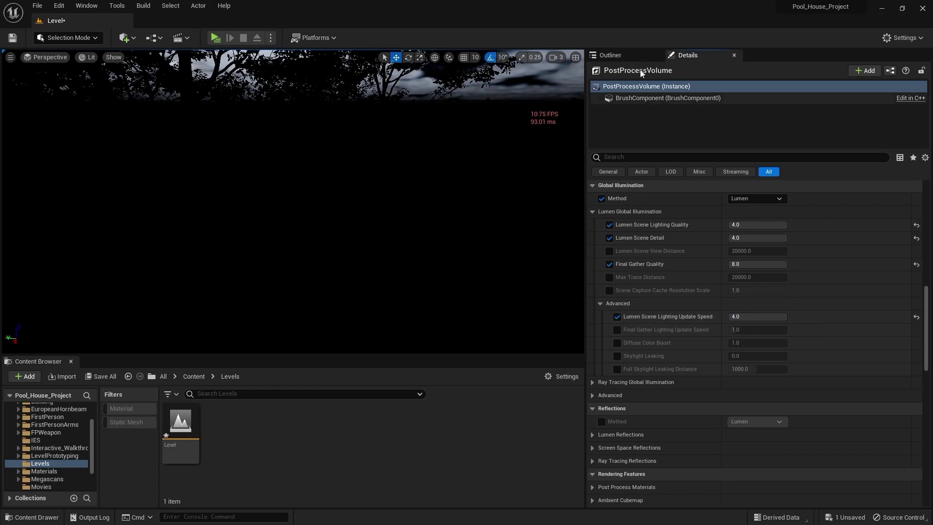
Show, hide and show the SunSky actor again to compare the lighting update speed in the garden
left_click(617, 55)
left_click(593, 139)
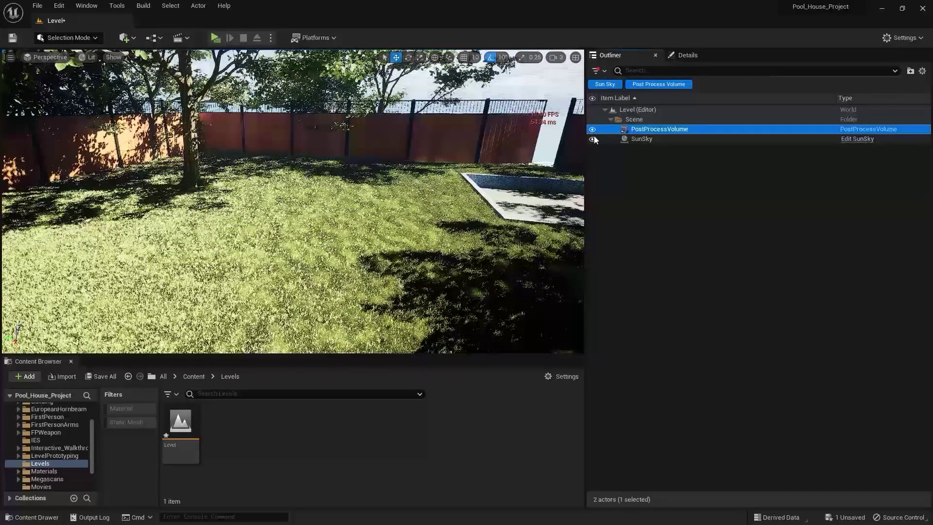
left_click(593, 138)
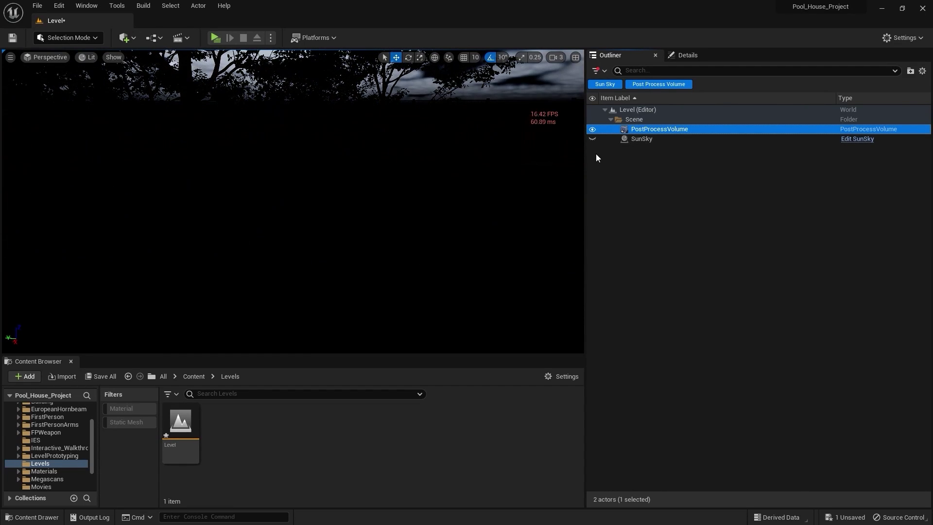
left_click(596, 153)
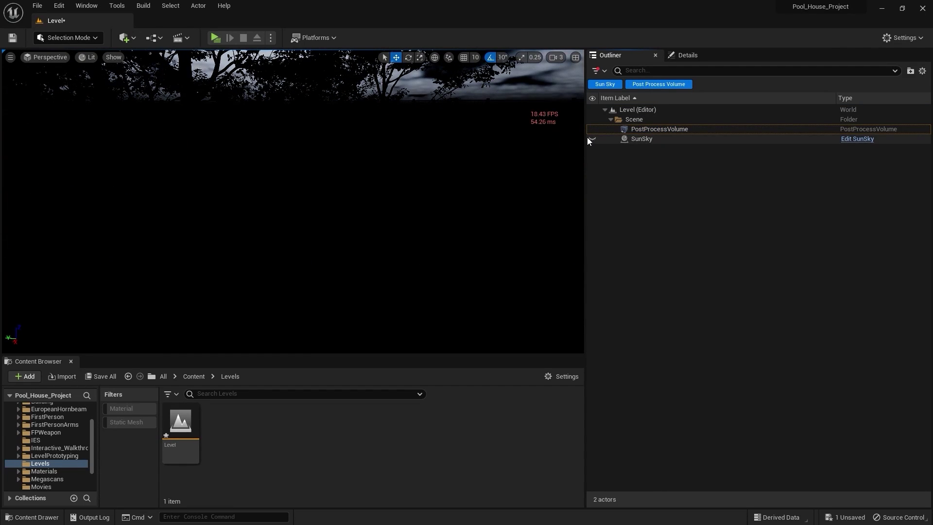
left_click(587, 139)
left_click(592, 139)
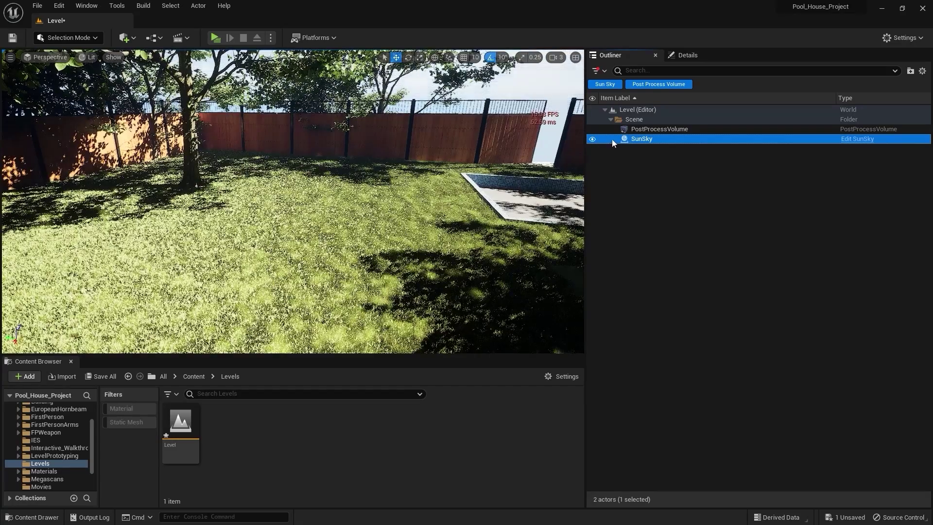
Reset the PostProcessVolume's Lumen Scene Lighting Update Speed to 1.0 and disable its override
left_click(651, 129)
left_click(683, 55)
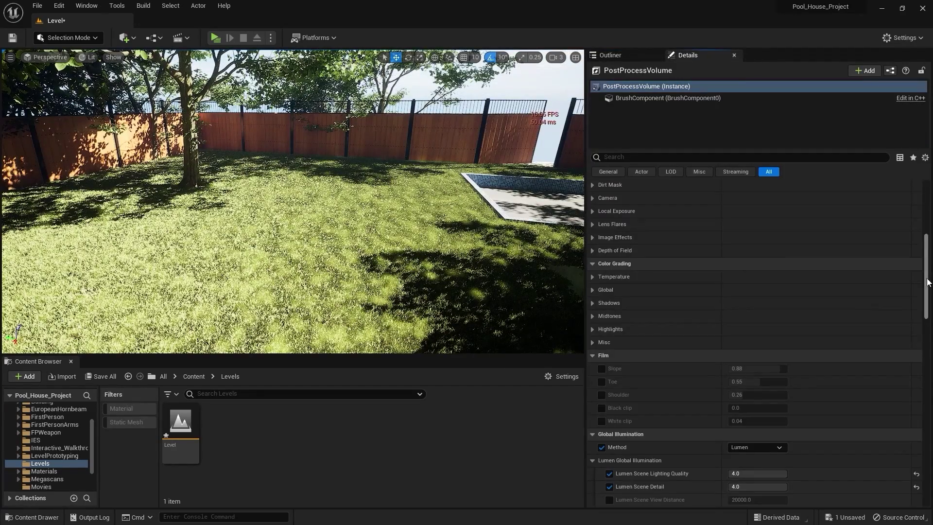
scroll(863, 321, "down", 10)
left_click(756, 330)
type("0.5")
key("Return")
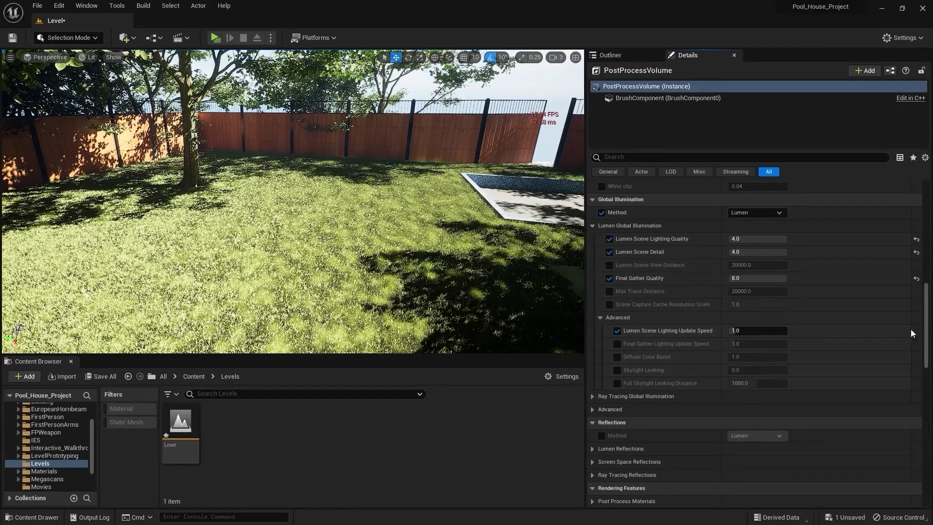
left_click(617, 331)
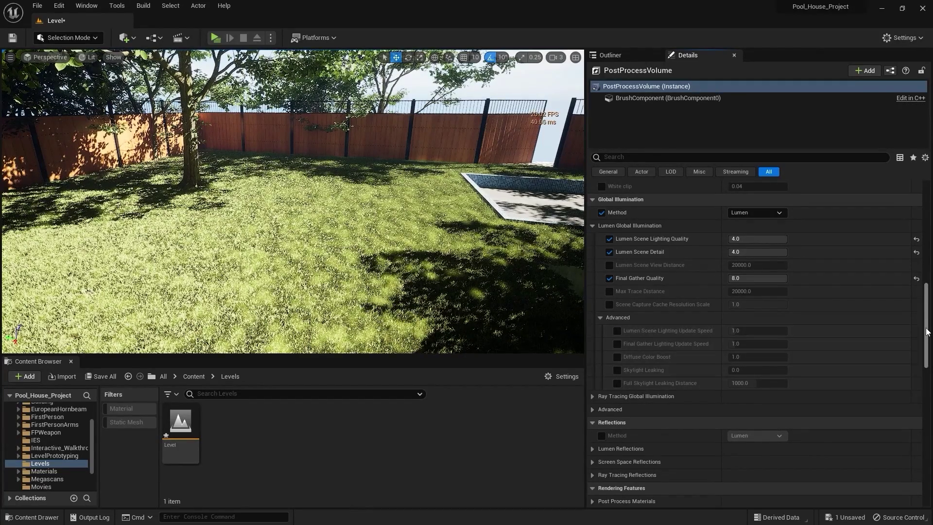
Review the Final Gather Lighting Update Speed setting and save the modified Level asset
left_click_drag(926, 329, 926, 336)
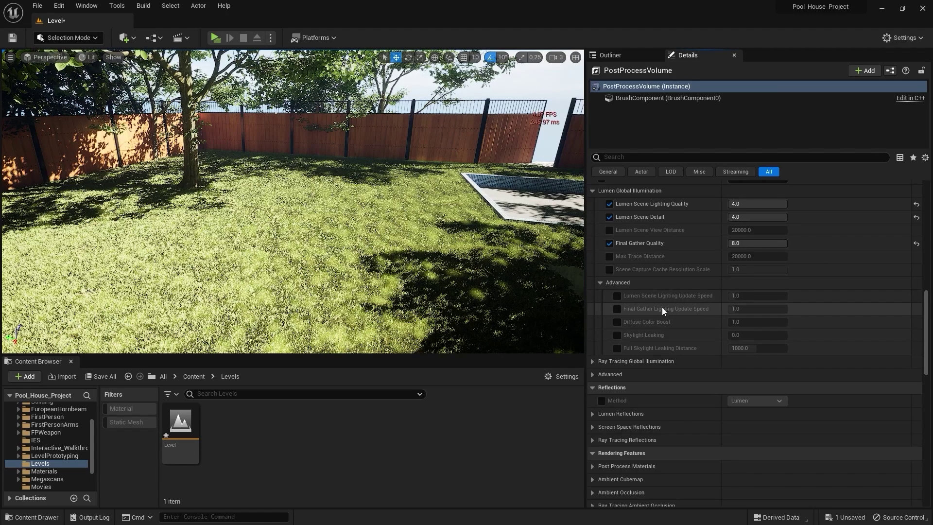
mouse_move(683, 301)
left_click(846, 517)
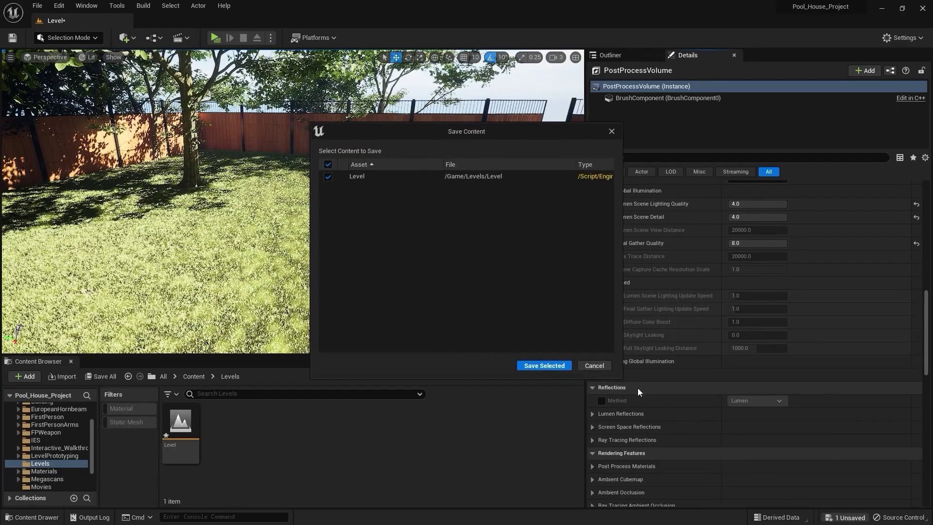
left_click(544, 366)
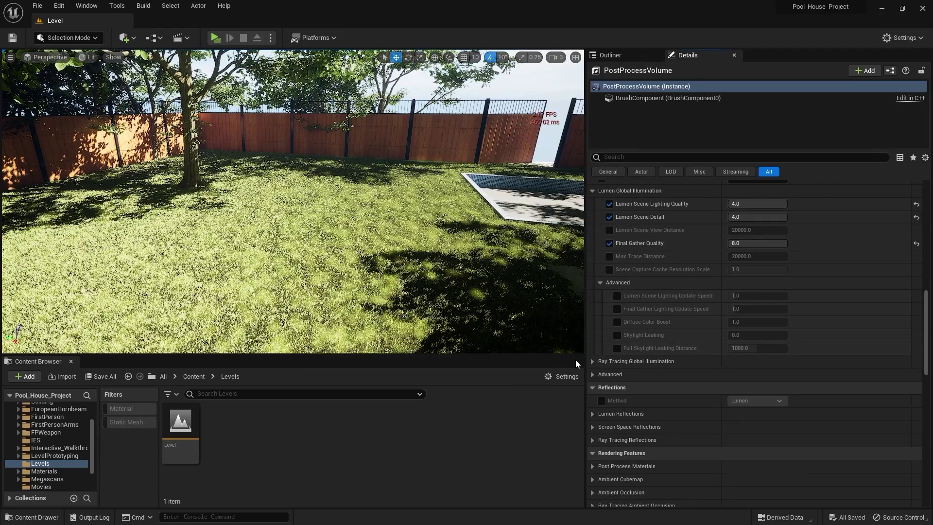
Enable the Diffuse Color Boost override, return to the living room interior and set the boost to 4.0
left_click(617, 322)
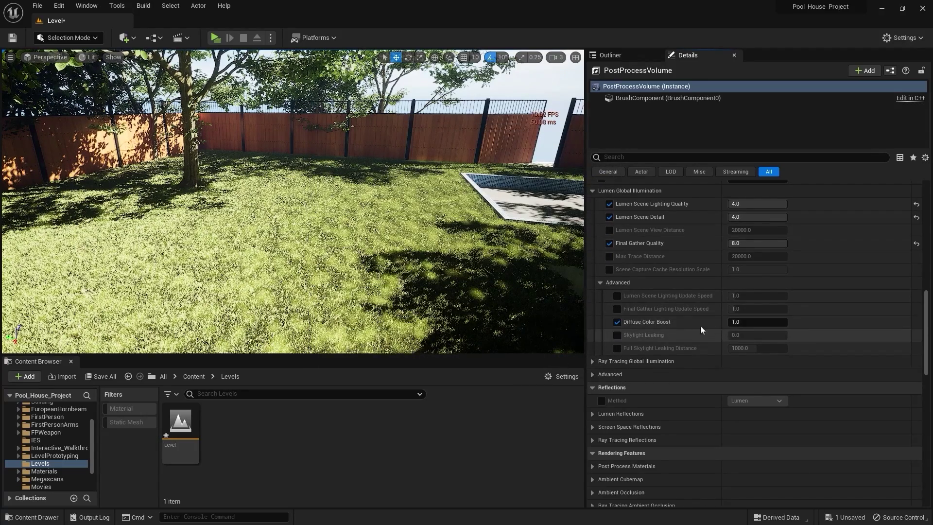
right_click_drag(377, 209, 571, 223)
key("w")
right_click_drag(472, 286, 452, 285)
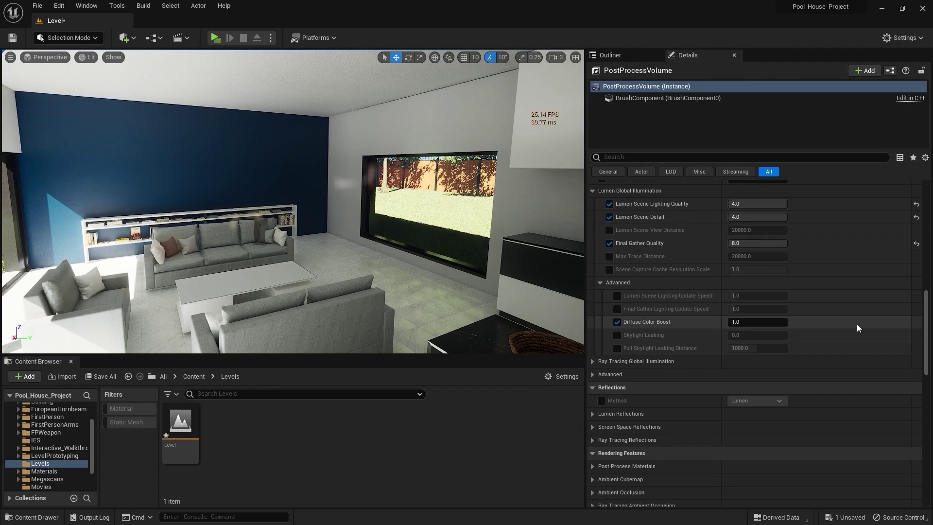
left_click(745, 321)
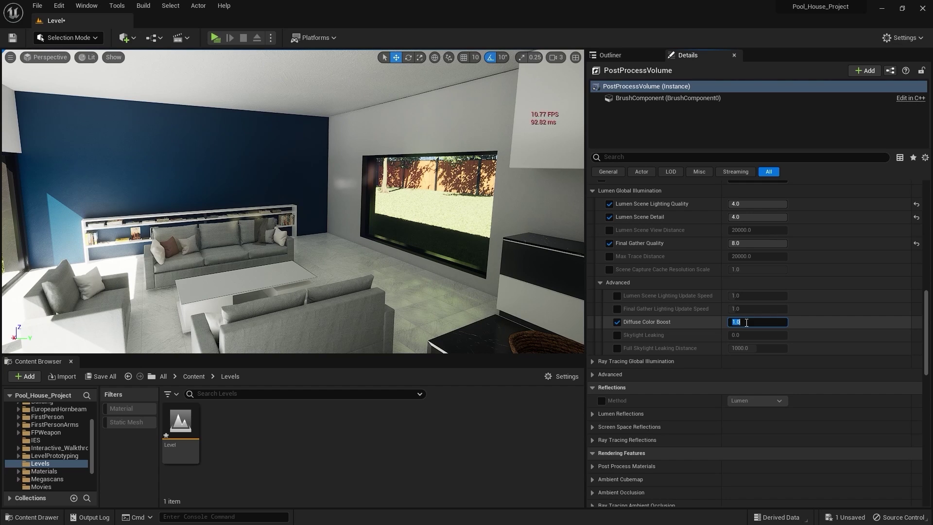
type("4")
key("Return")
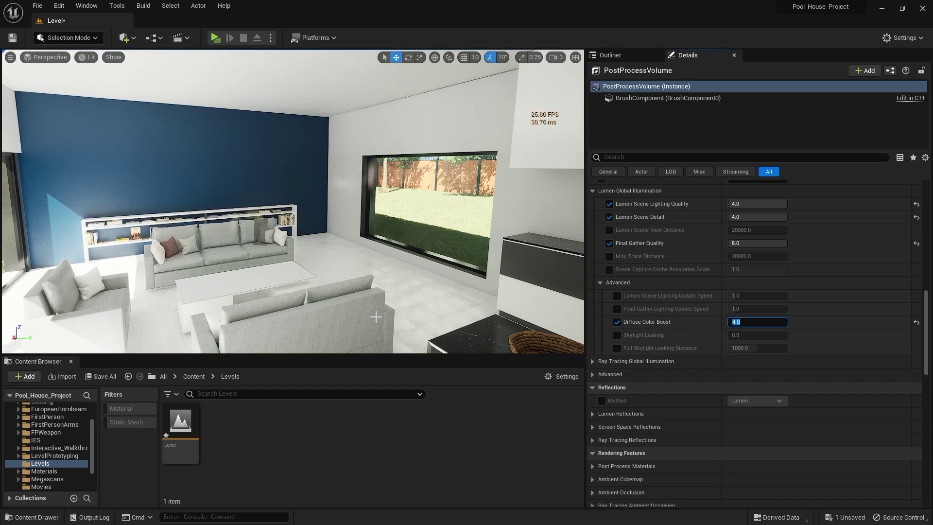
Restore Diffuse Color Boost to 1.0 and disable its override
type("1")
key("Return")
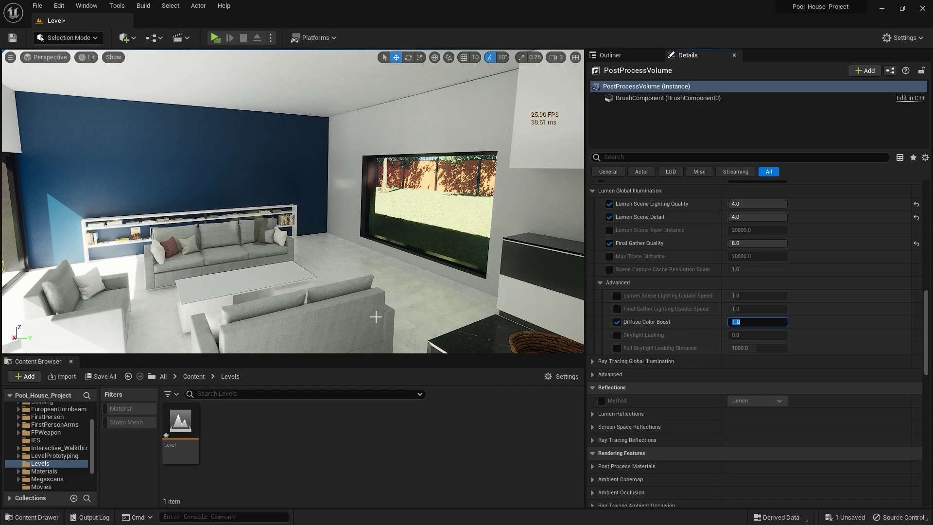
left_click(805, 322)
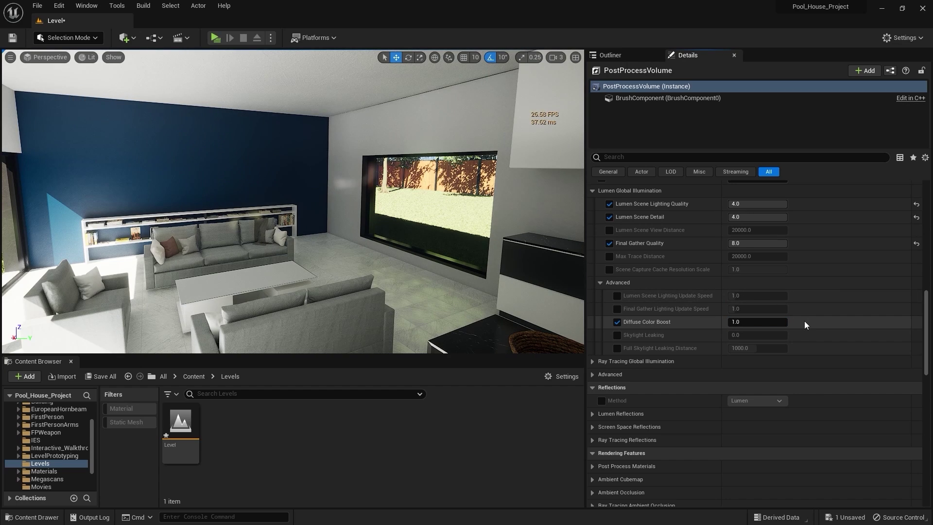
left_click(617, 322)
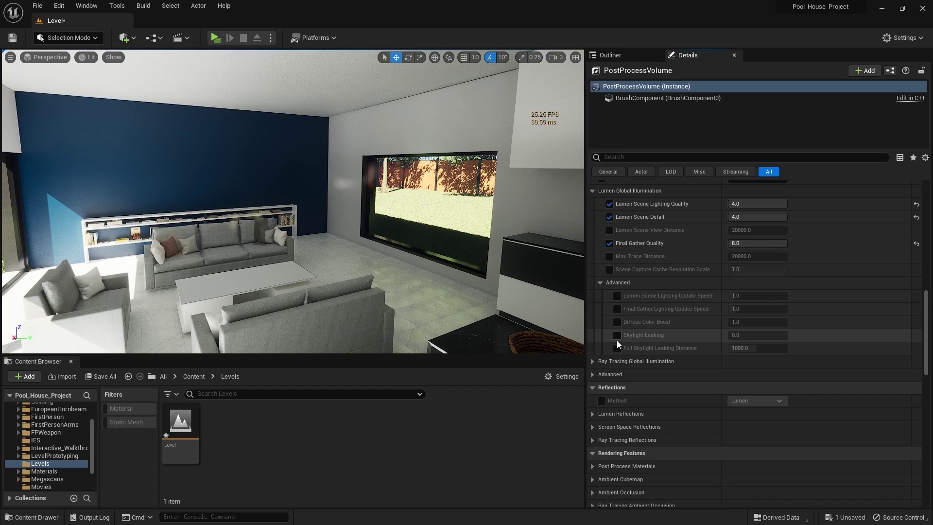
Enable the Skylight Leaking override in the house level, and turn off the point light in the Lumen project's test room
left_click(617, 335)
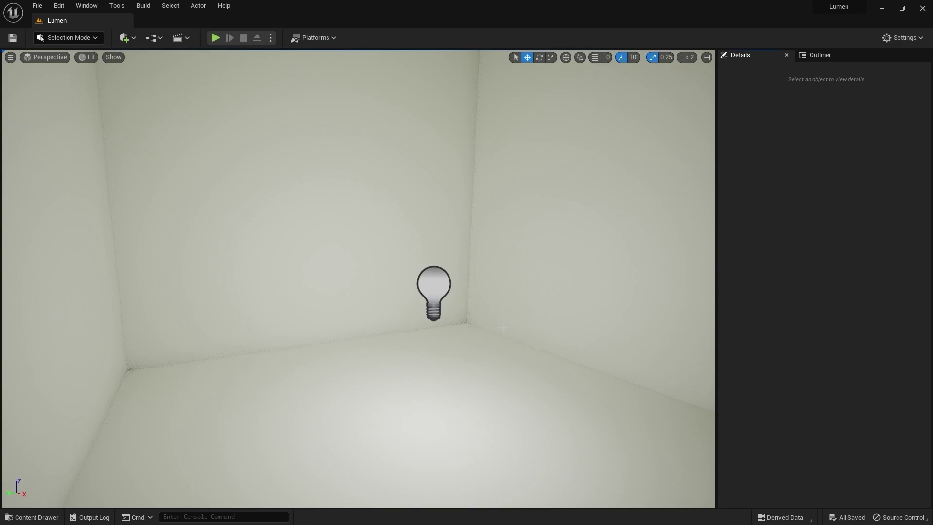
left_click(433, 279)
left_click(811, 370)
Select the test room's PostProcessVolume and enable Skylight Leaking with a value of 1.0
left_click(820, 55)
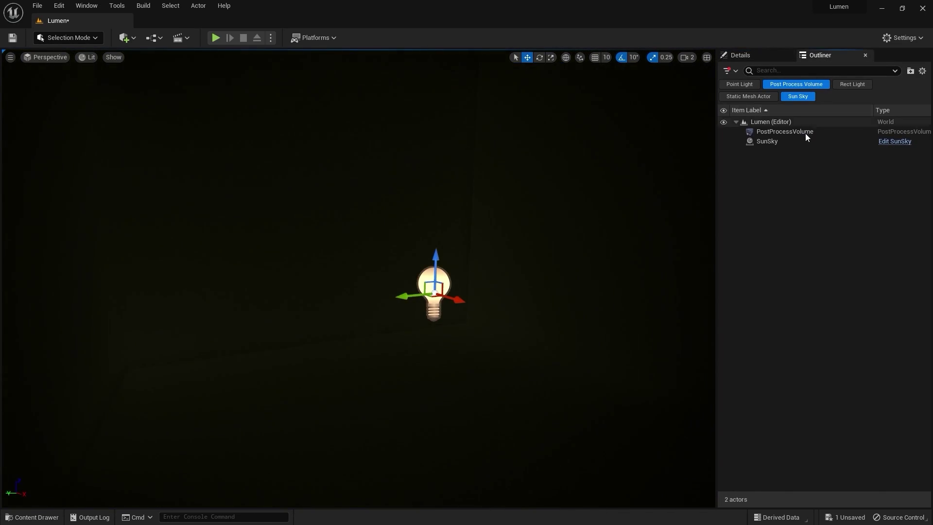
left_click(806, 133)
left_click(757, 58)
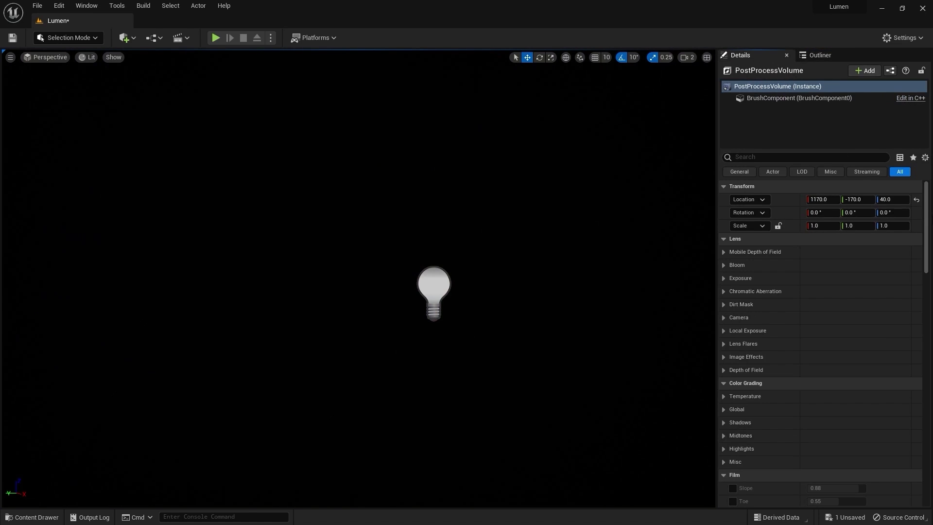
left_click_drag(926, 231, 925, 300)
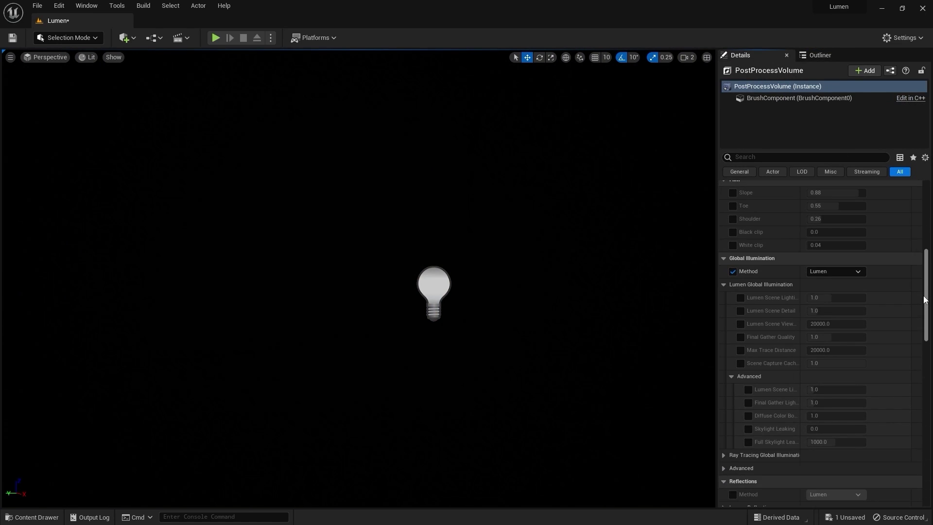
left_click(749, 430)
left_click(826, 429)
type("1")
key("Return")
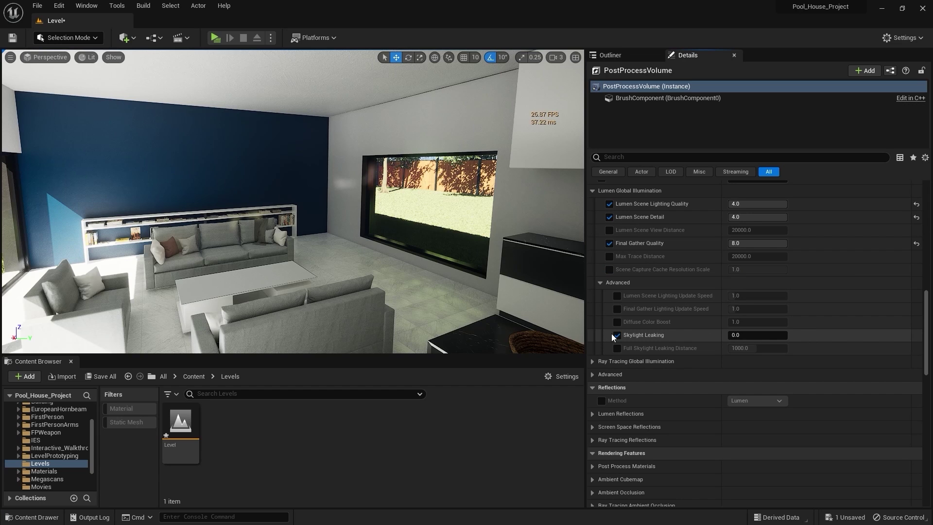
Disable Skylight Leaking in the house level, and enable the Full Skylight Leaking Distance override in both levels, raising it in the test room
left_click(614, 336)
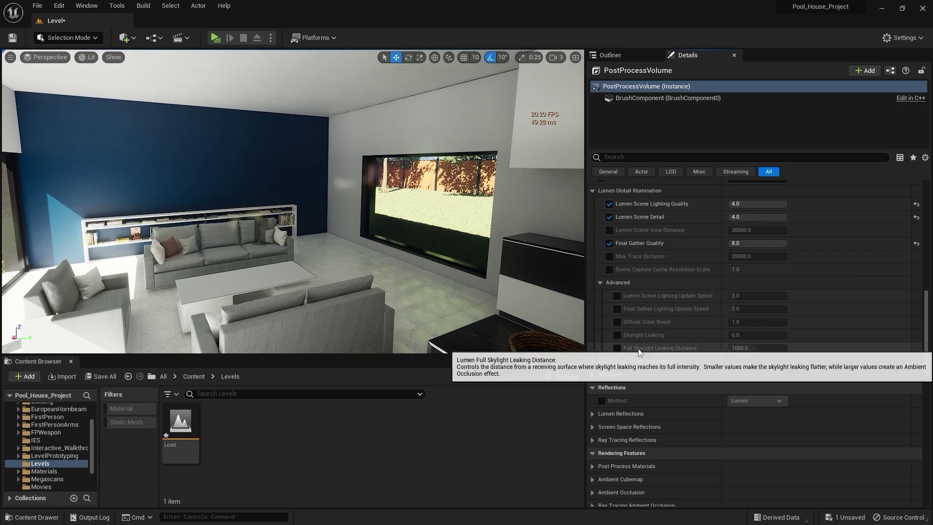
left_click(616, 348)
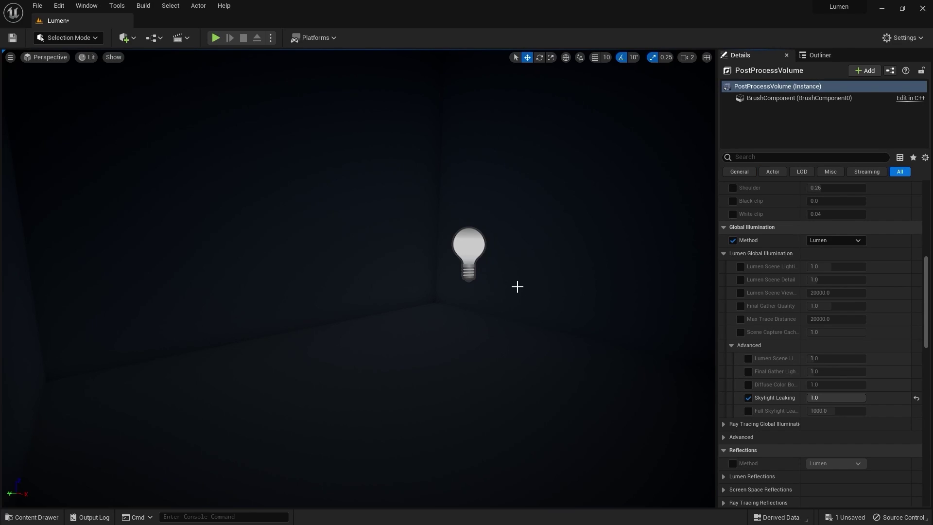
left_click(749, 411)
mouse_move(830, 411)
left_mouse_down()
mouse_move(811, 411)
mouse_move(849, 411)
left_mouse_up()
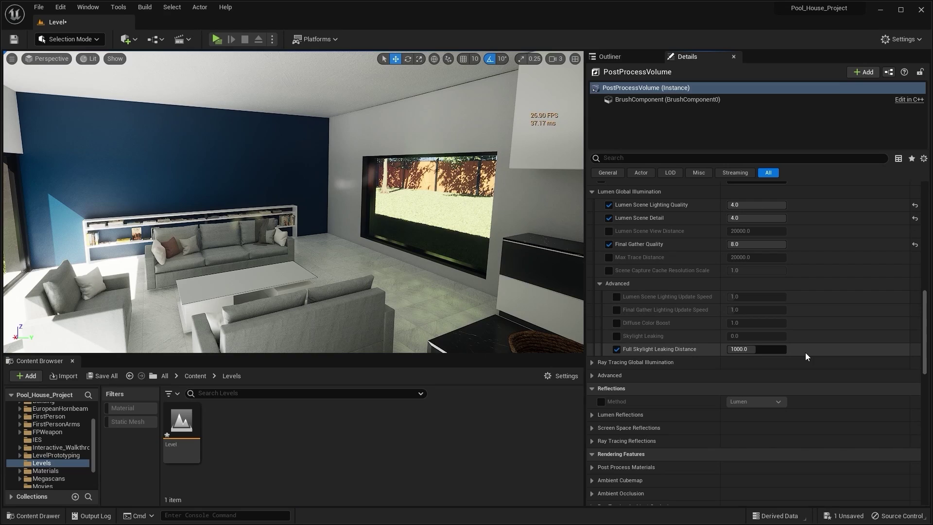
Save the modified Level asset and disable the PostProcessVolume's Full Skylight Leaking Distance override
left_click(844, 516)
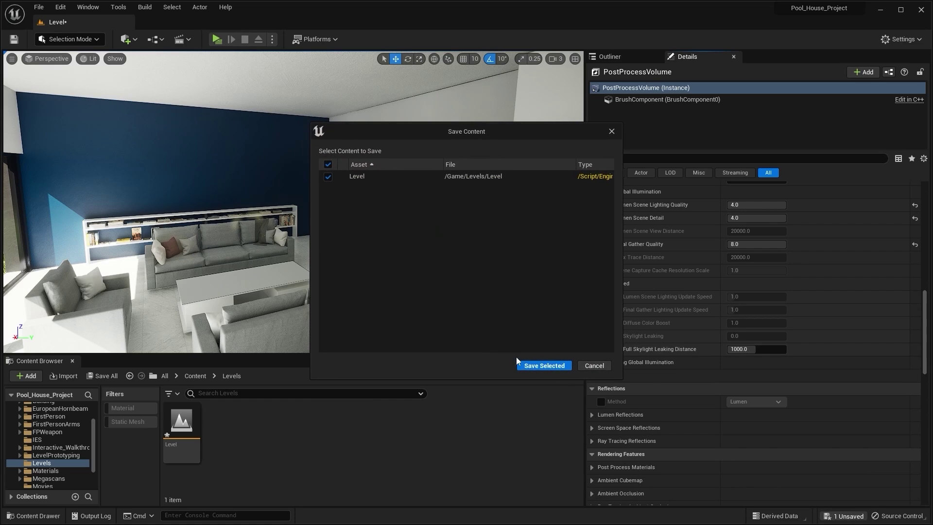
left_click(540, 361)
left_click(617, 349)
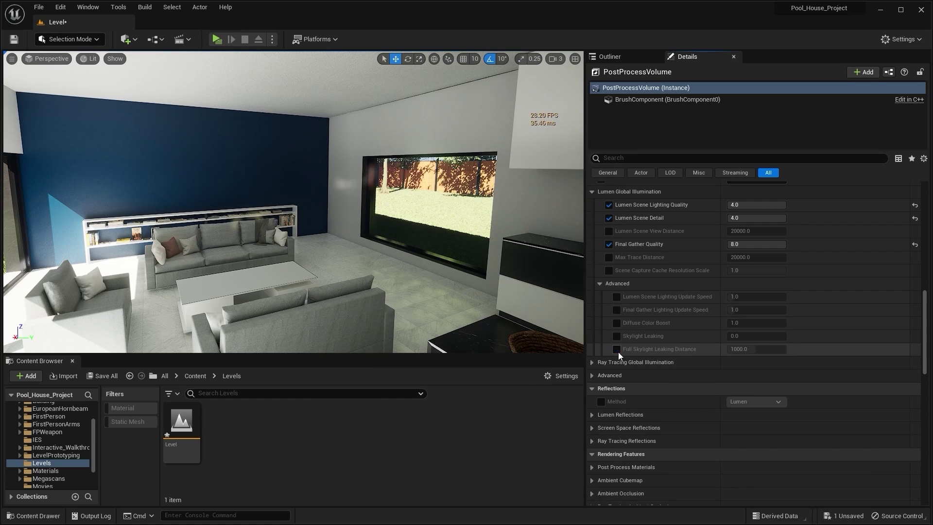
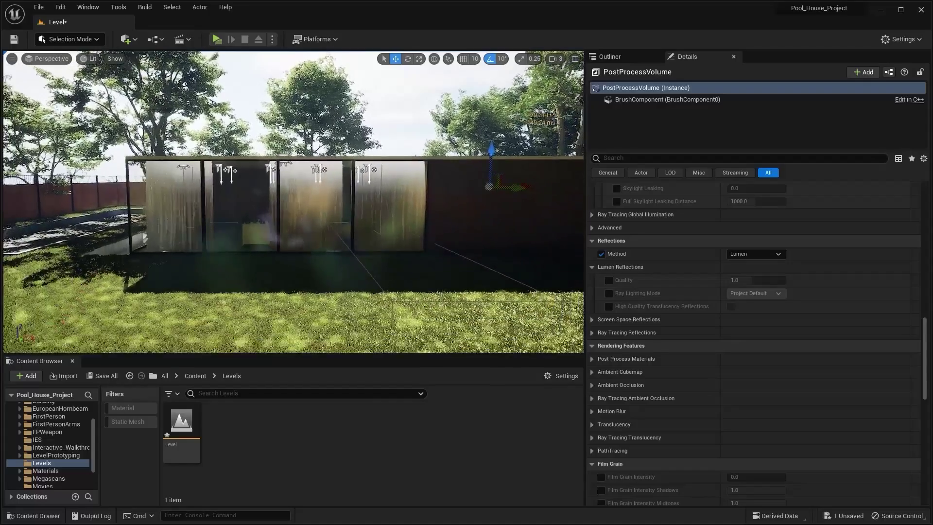
Raise the PostProcessVolume's Exposure Compensation to about 1.2 while facing the house's glass facade
key("w")
key("w")
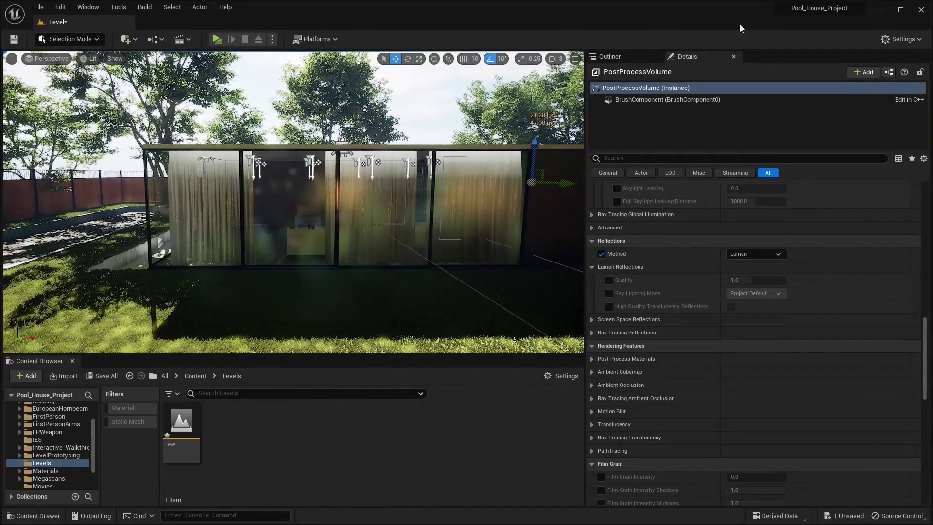
left_click_drag(925, 369, 925, 229)
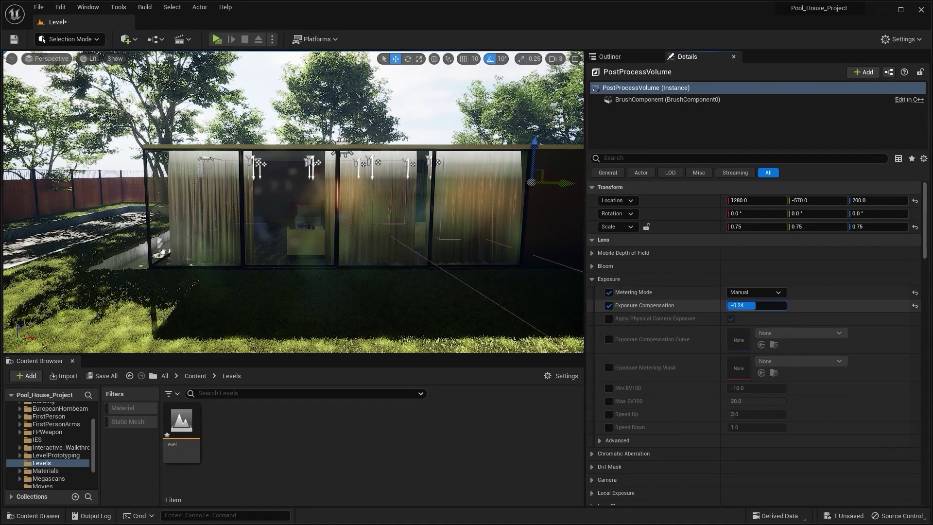
left_click_drag(755, 306, 759, 305)
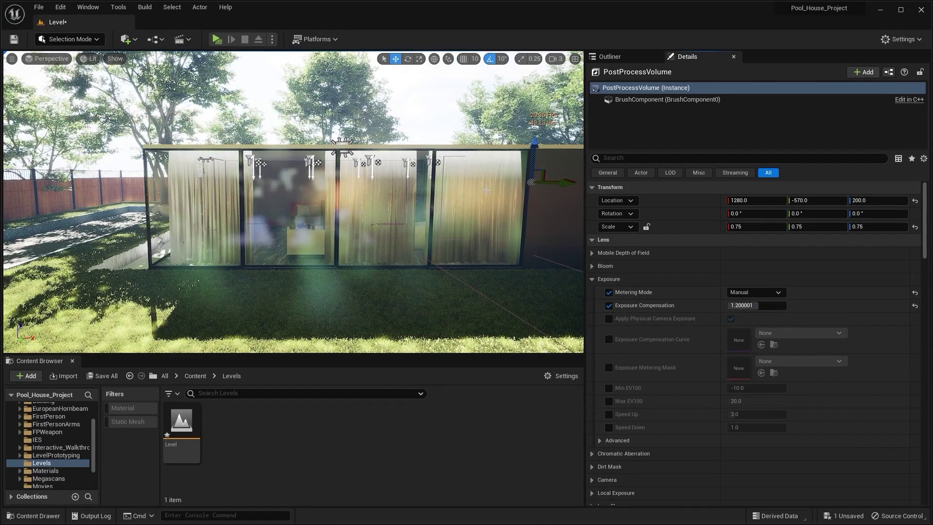
Find the Lens Flares settings of the PostProcessVolume, set their Intensity to 0.0 and clear the search filter
left_click(679, 155)
type("lens")
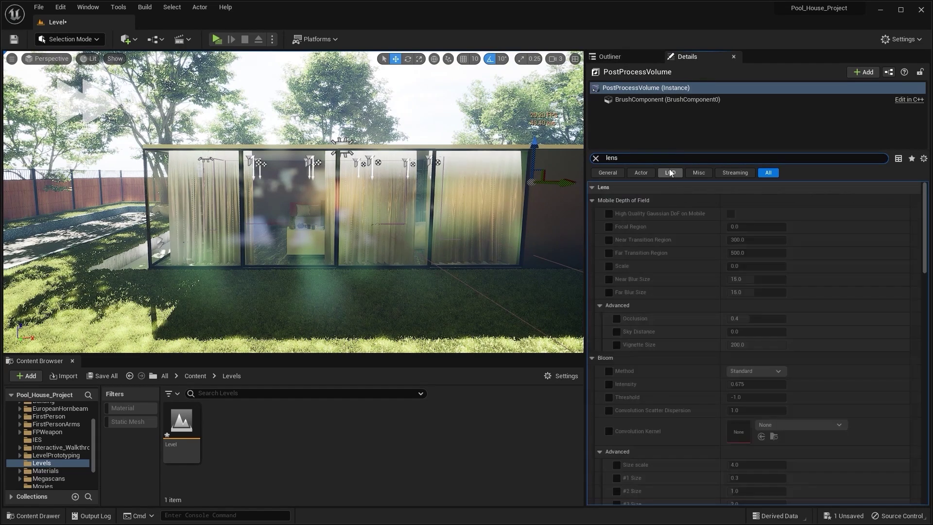
key("BackSpace")
key("BackSpace")
key("BackSpace")
key("BackSpace")
type("fla")
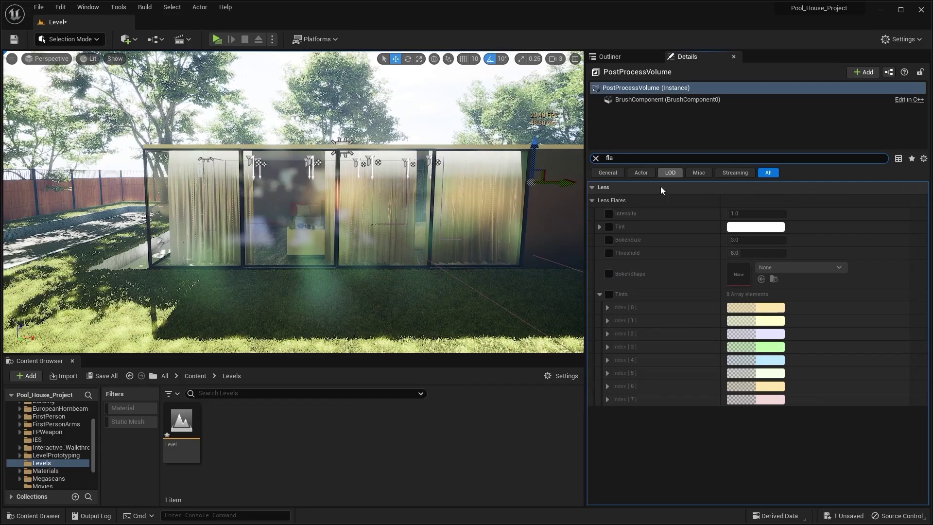
left_click_drag(756, 212, 748, 212)
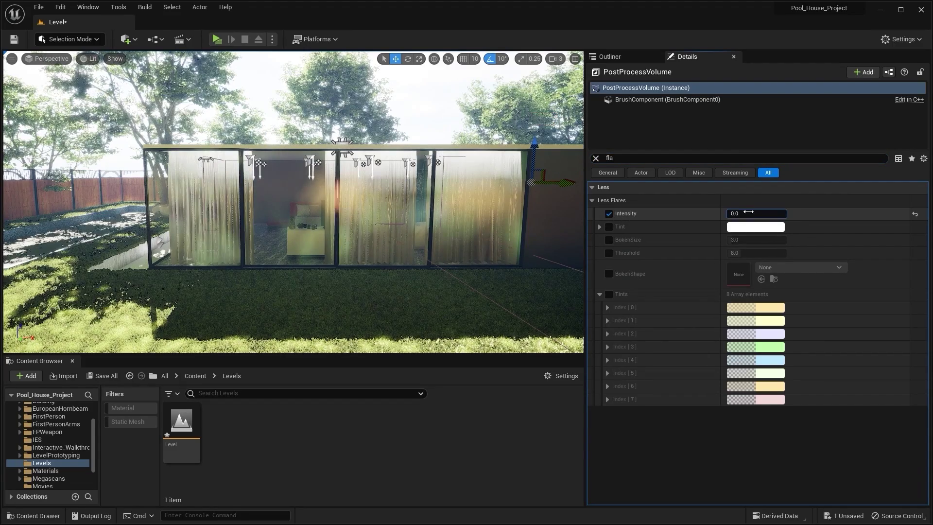
left_click(597, 159)
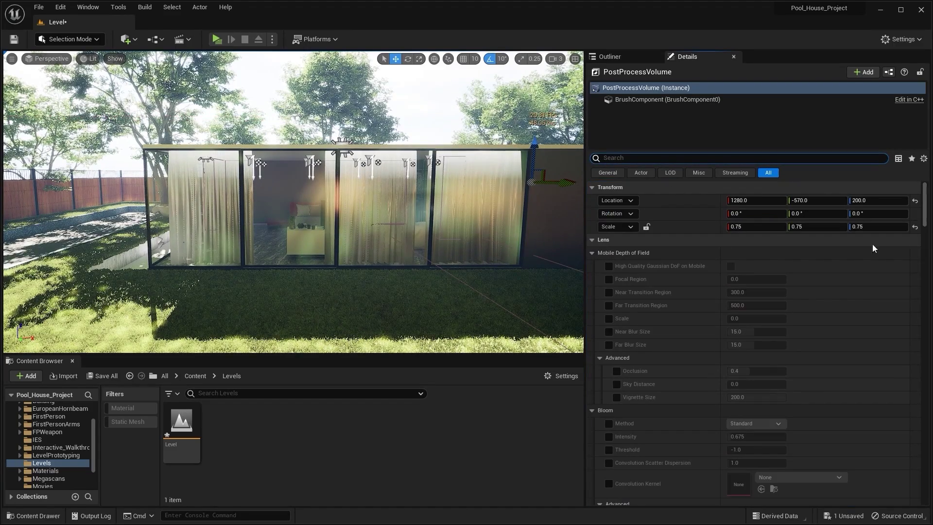
Filter the PostProcessVolume's properties by "lumen" and override the Lumen Reflections Quality with 2.0
left_click(756, 200)
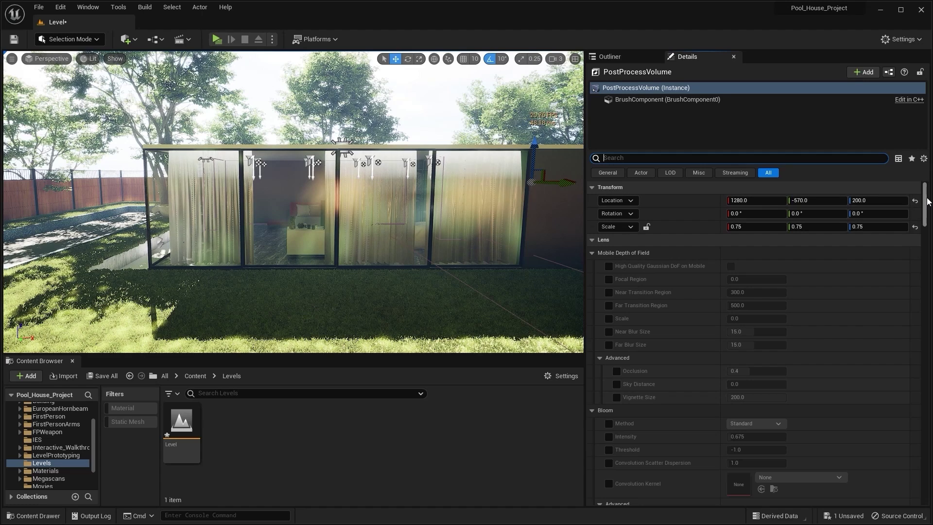
left_click_drag(929, 202, 905, 202)
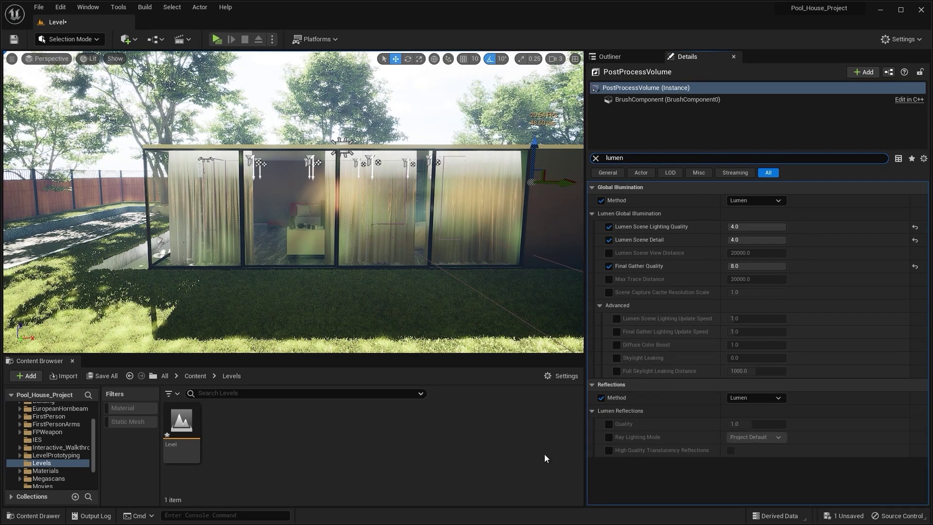
left_click(613, 424)
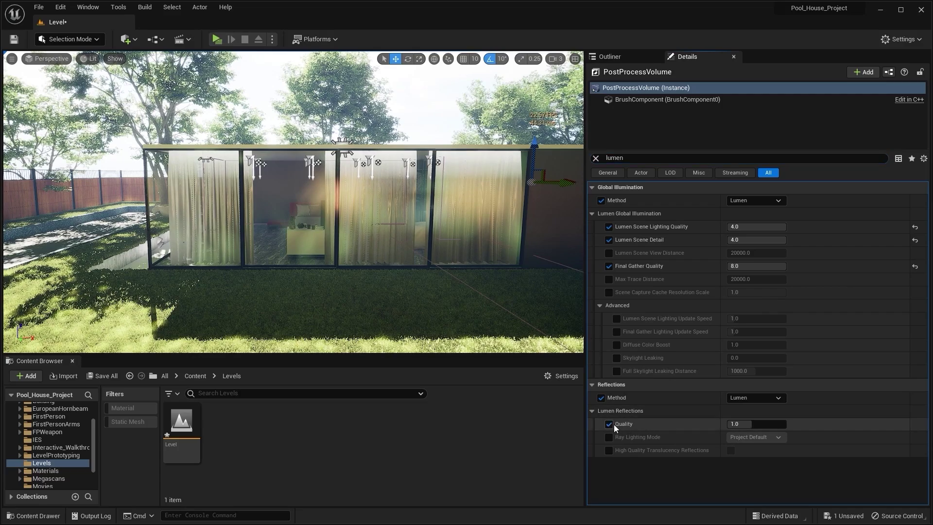
left_click_drag(743, 424, 785, 424)
Set the Lumen Reflections Ray Lighting Mode to Hit Lighting for Reflections and enable High Quality Translucency Reflections
left_click(608, 438)
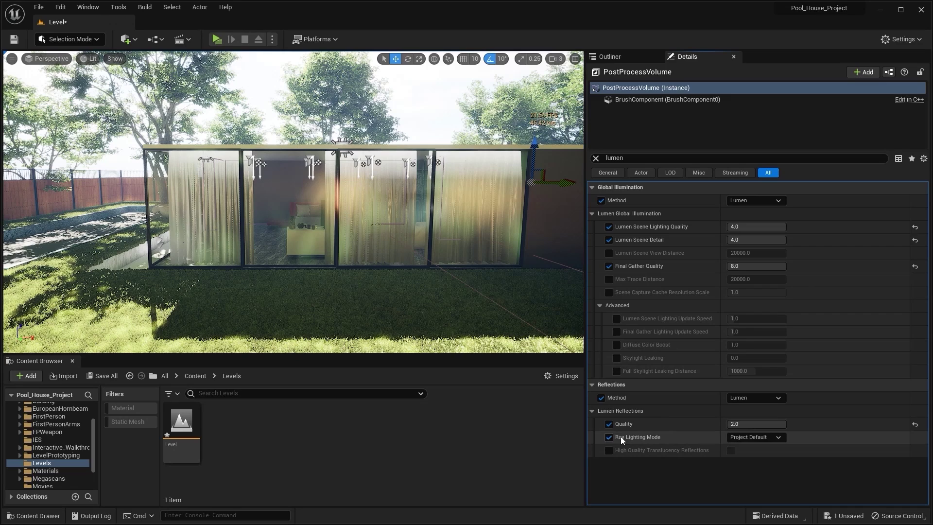
left_click(768, 439)
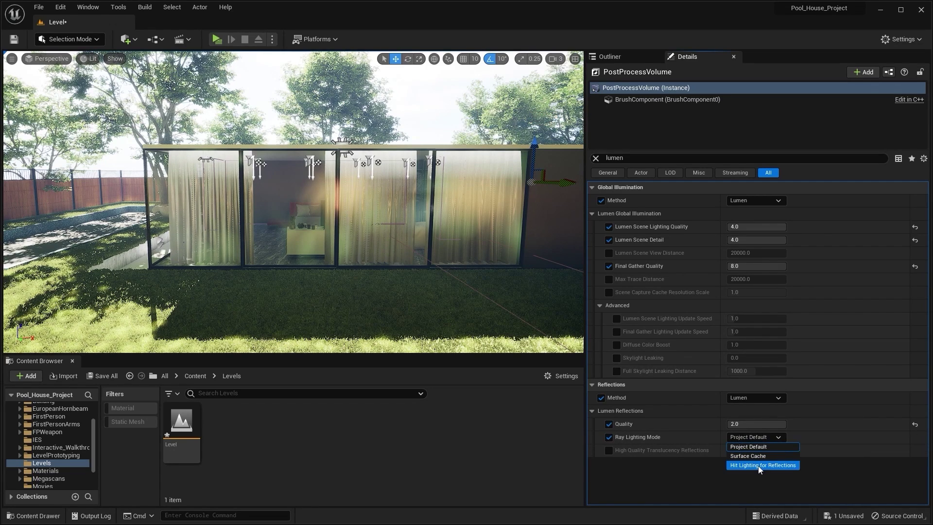
left_click(761, 465)
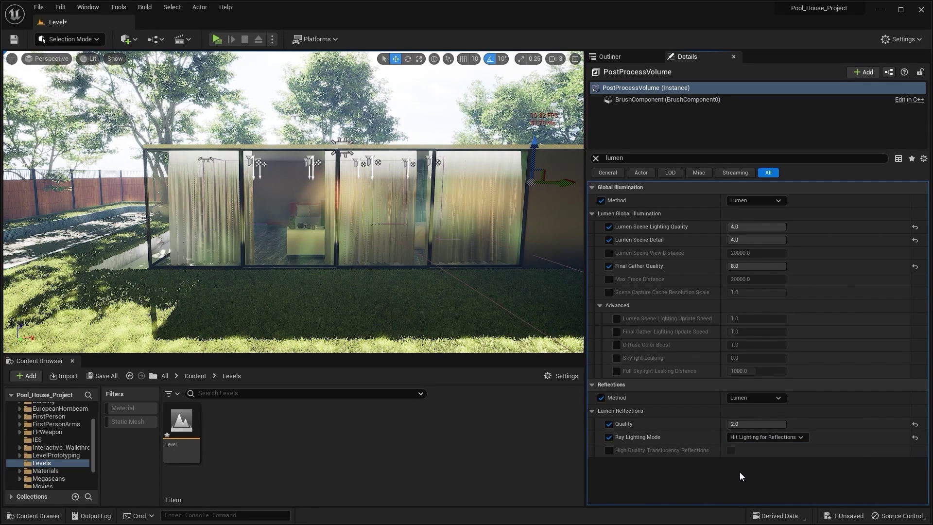
left_click(609, 450)
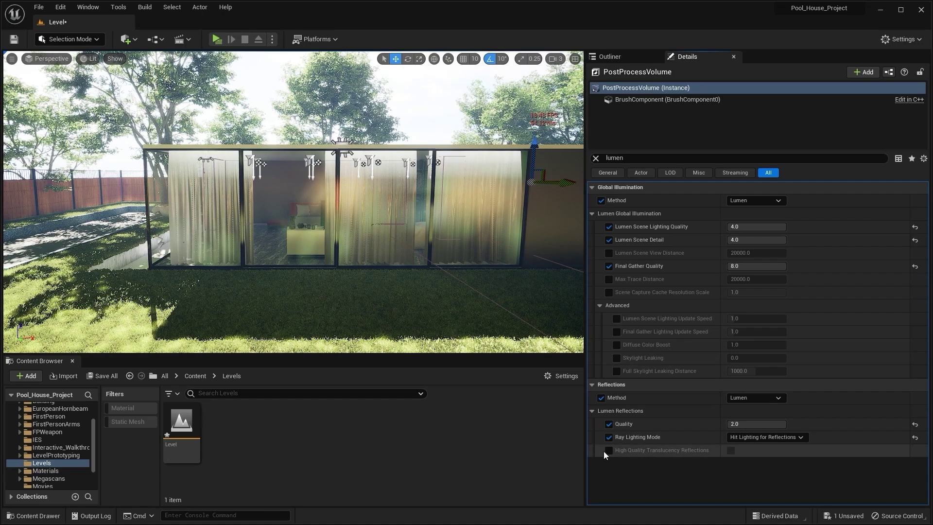
left_click(731, 451)
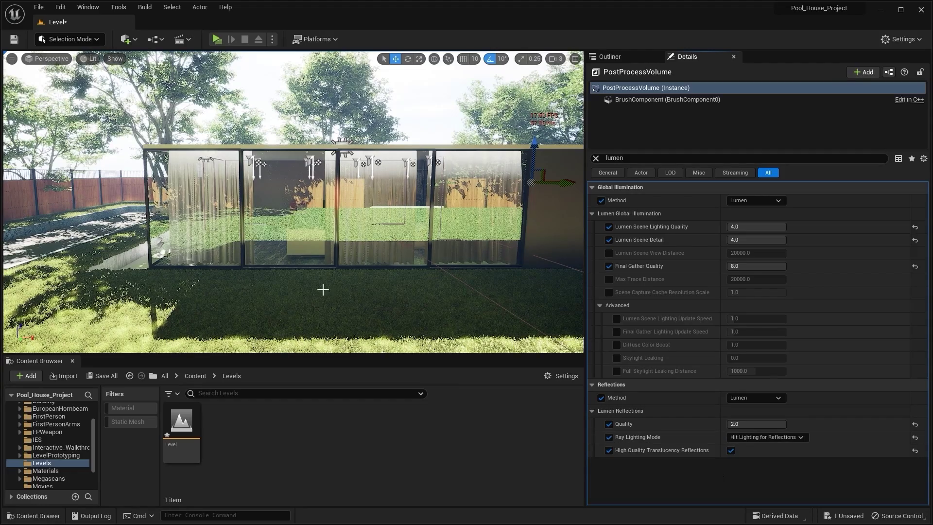
Examine the reflections on the house's glass facade from several angles, continuing around to the pool
right_click_drag(294, 201, 259, 191)
key("w")
key("s")
key("Up")
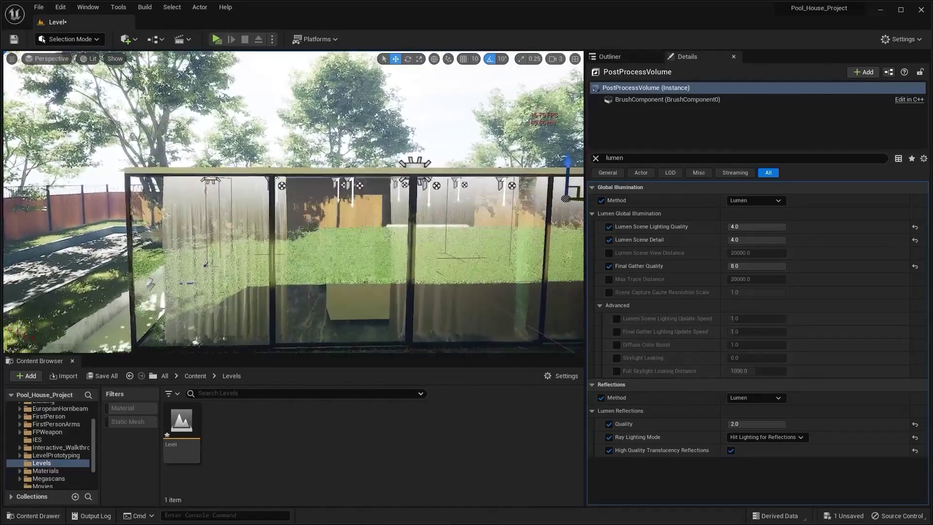
key("Down")
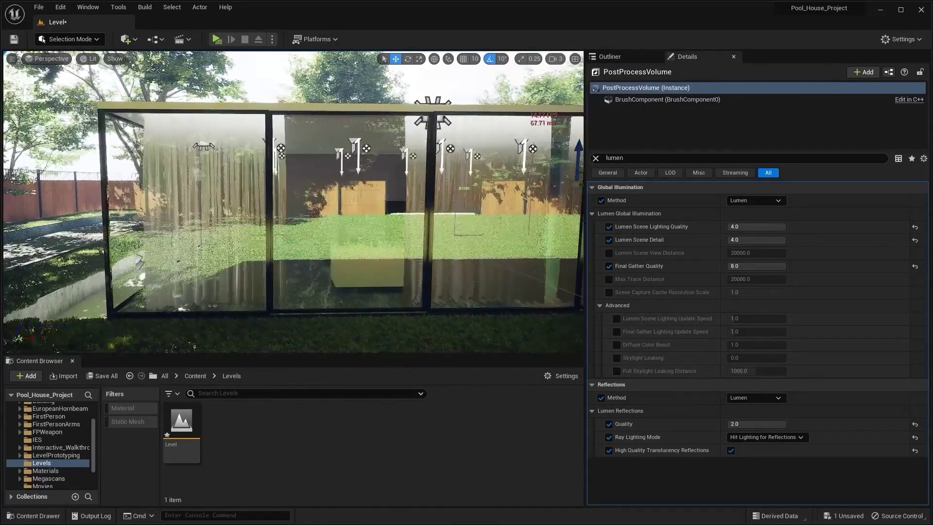
key("a")
right_click_drag(258, 190, 327, 241)
key("a")
key("w")
key("s")
Select the pool's water surface, locate its static mesh in the Exterior folder and disable Nanite on that mesh
left_click(327, 242)
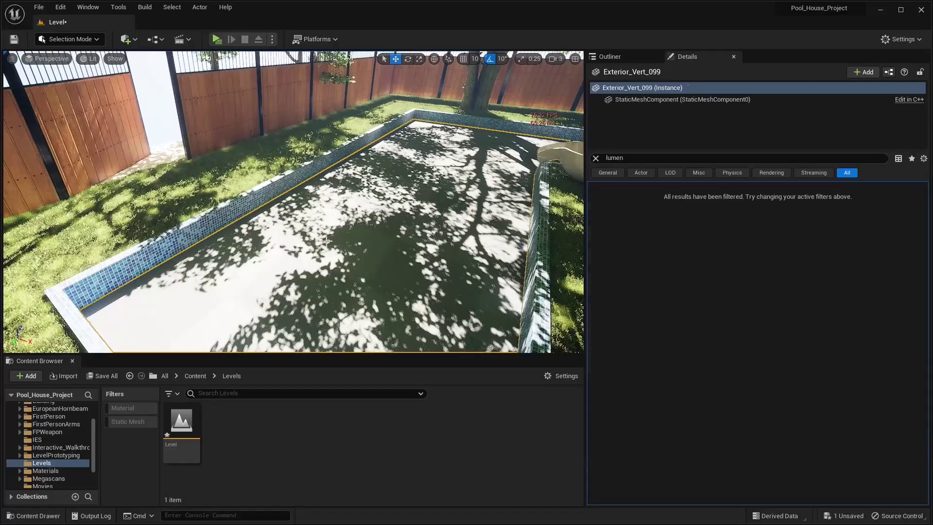
key("f")
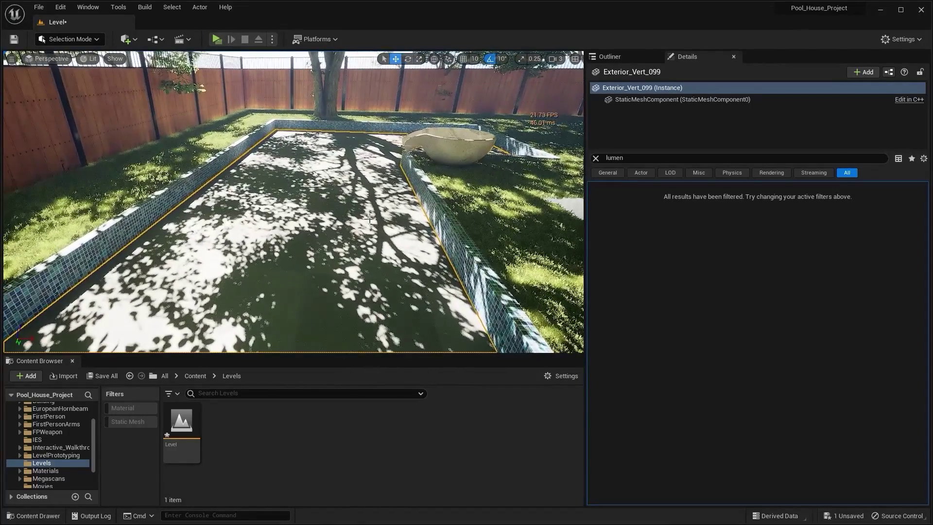
key("ctrl+b")
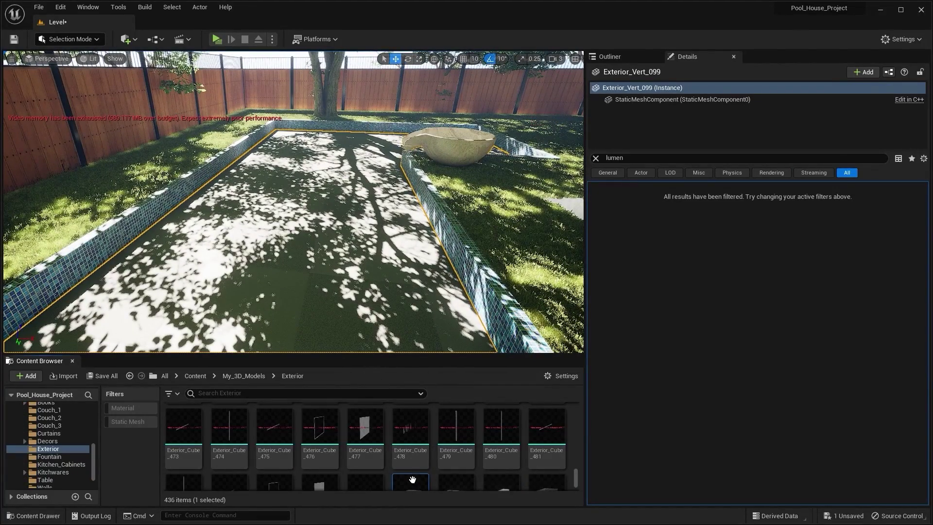
right_click(413, 480)
mouse_move(472, 165)
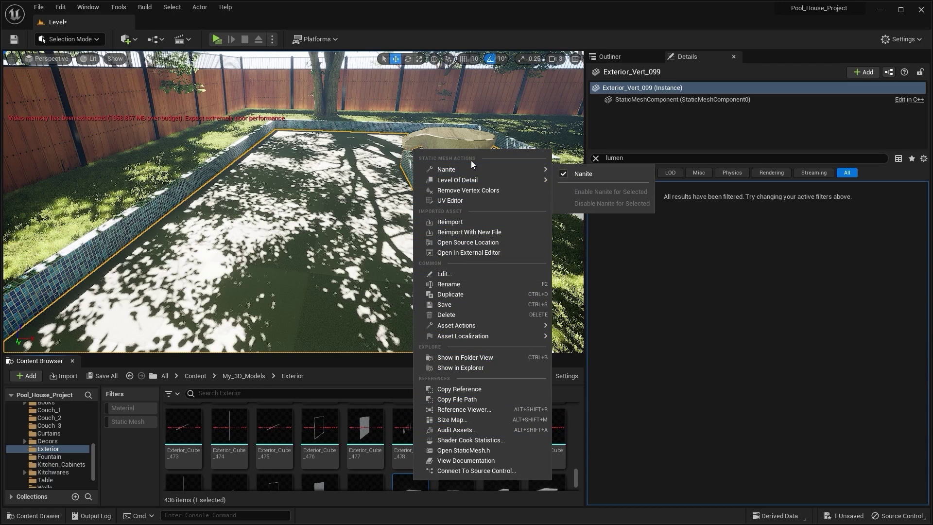
left_click(620, 266)
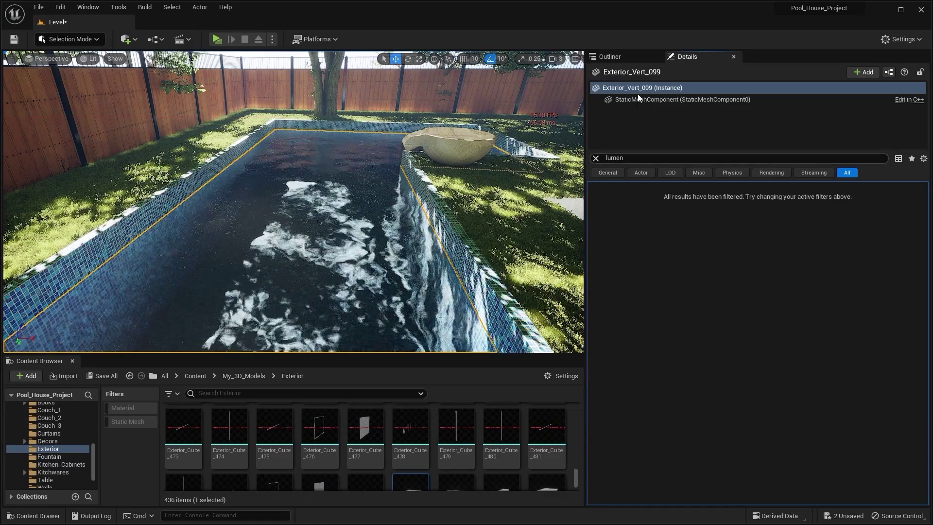
Reselect the PostProcessVolume and display its Lumen settings
left_click(630, 55)
left_click(658, 130)
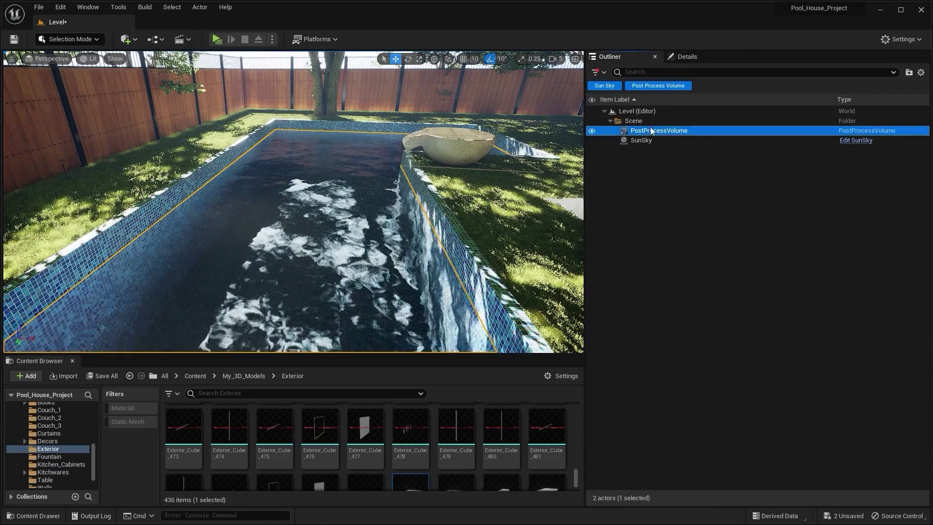
left_click(685, 56)
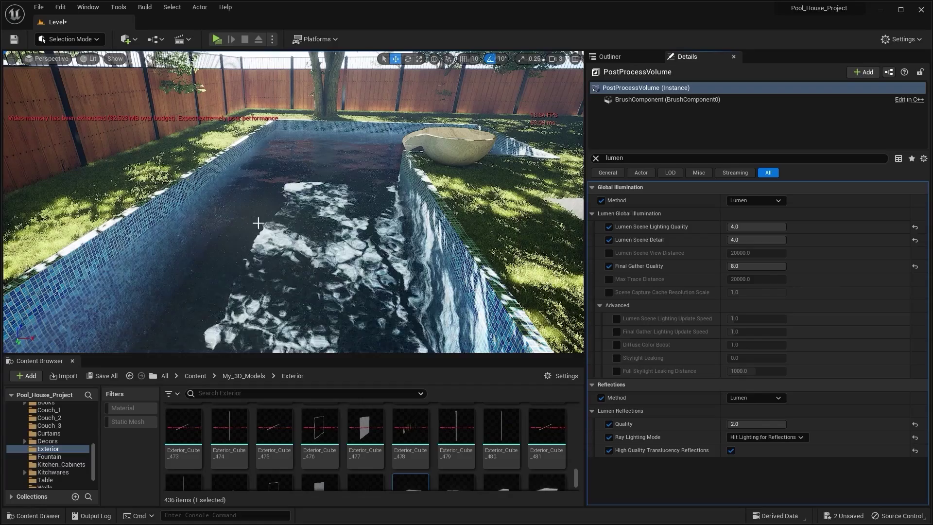
Compare the pool water's reflections with High Quality Translucency Reflections disabled and re-enabled
right_click_drag(356, 195, 358, 216)
key("w")
key("w")
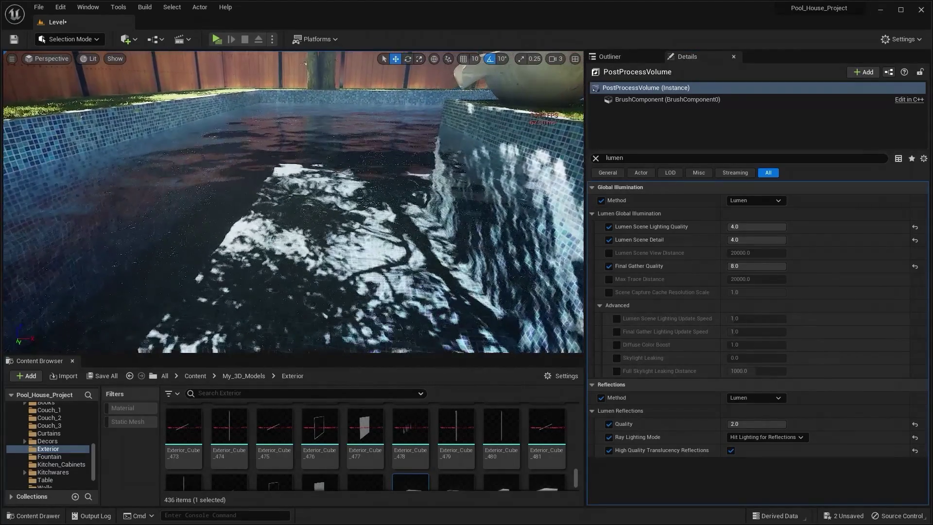
left_click(731, 451)
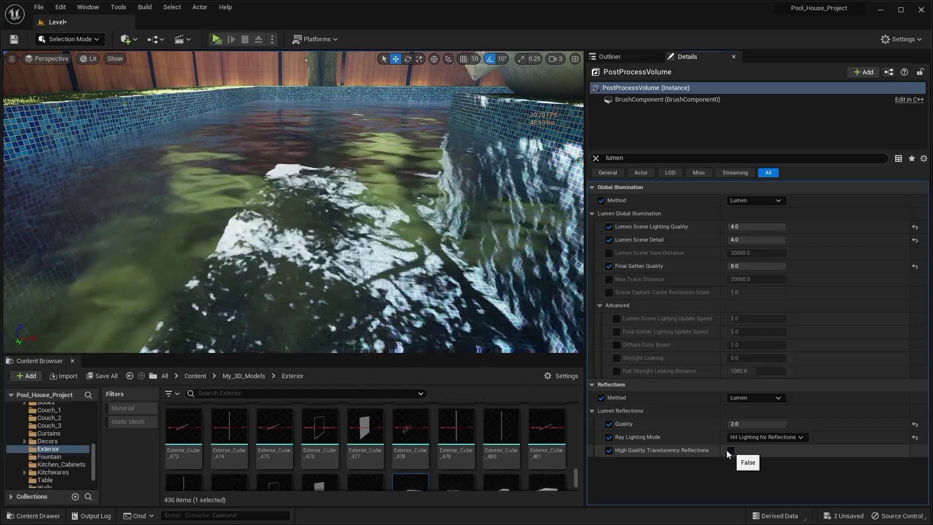
mouse_move(309, 178)
right_mouse_down()
mouse_move(312, 168)
mouse_move(314, 186)
mouse_move(315, 173)
right_mouse_up()
key("w")
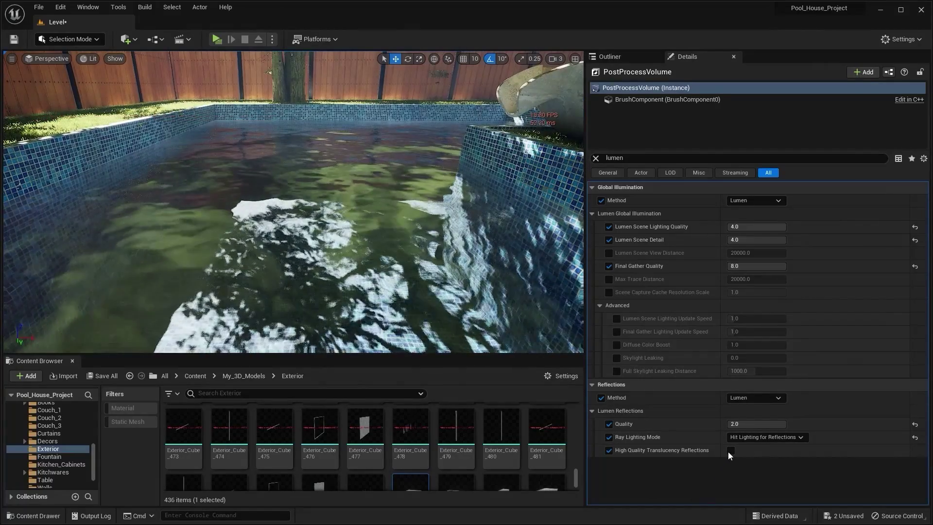
left_click(731, 450)
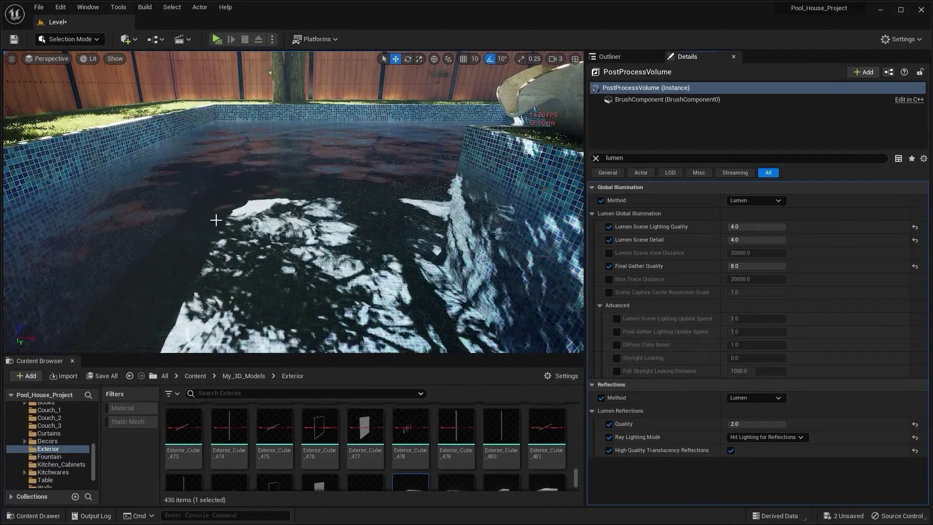
Examine the Lumen lighting around the garden and along the house's exterior wall
right_click_drag(535, 109, 478, 123)
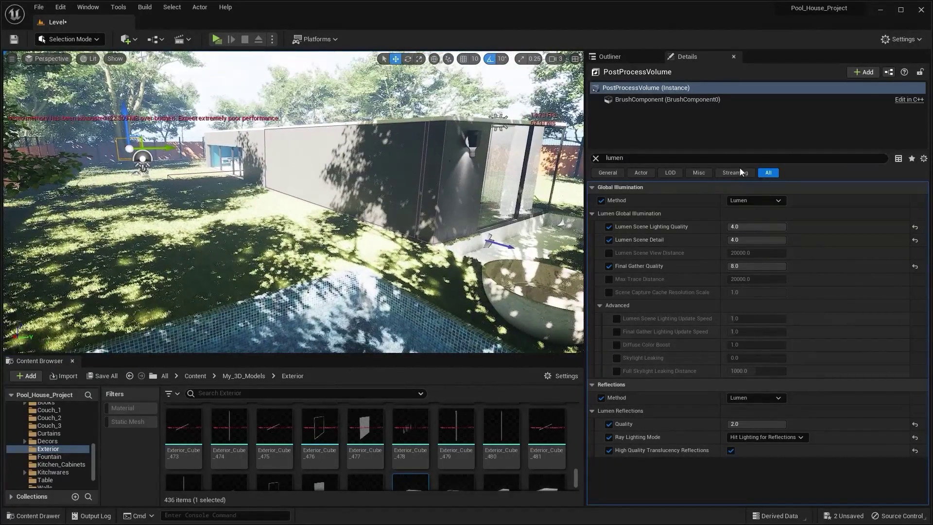
left_click(643, 57)
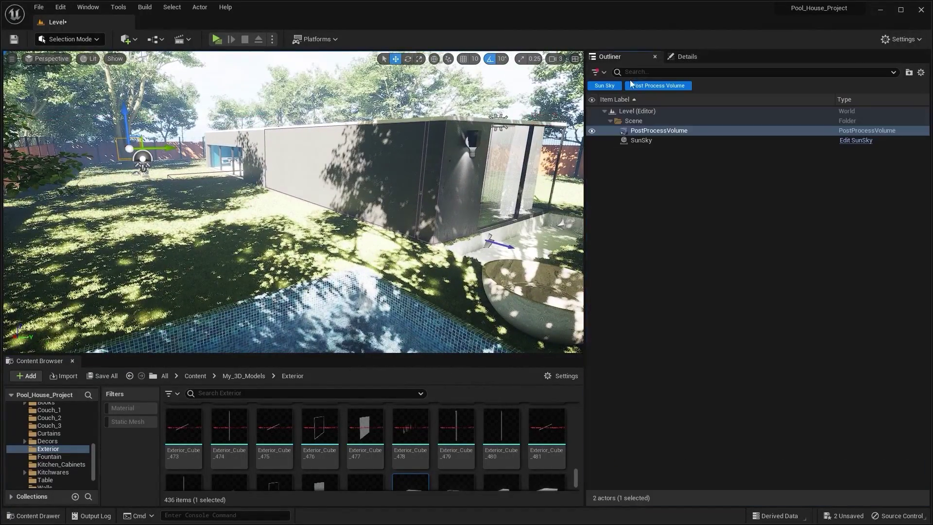
left_click(686, 58)
key("w")
mouse_move(539, 97)
right_mouse_down()
mouse_move(501, 82)
mouse_move(535, 85)
right_mouse_up()
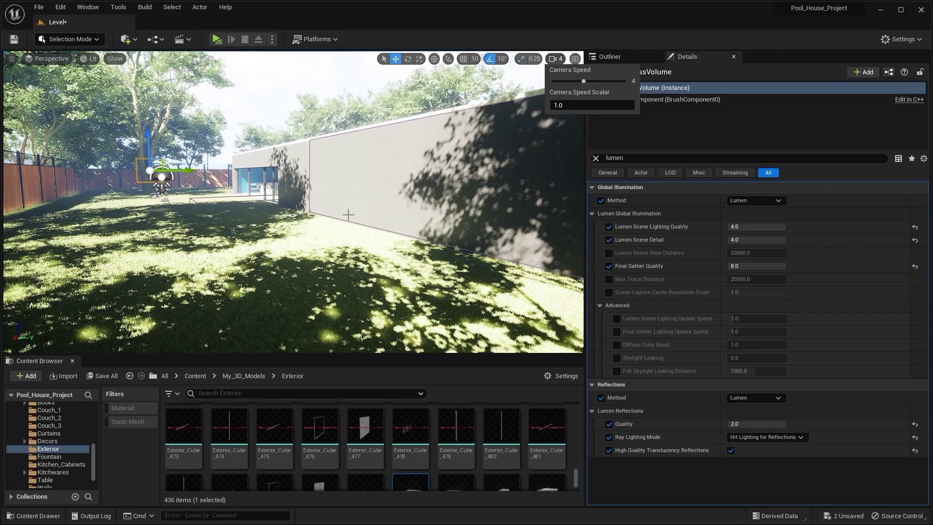
right_click_drag(349, 215, 280, 183)
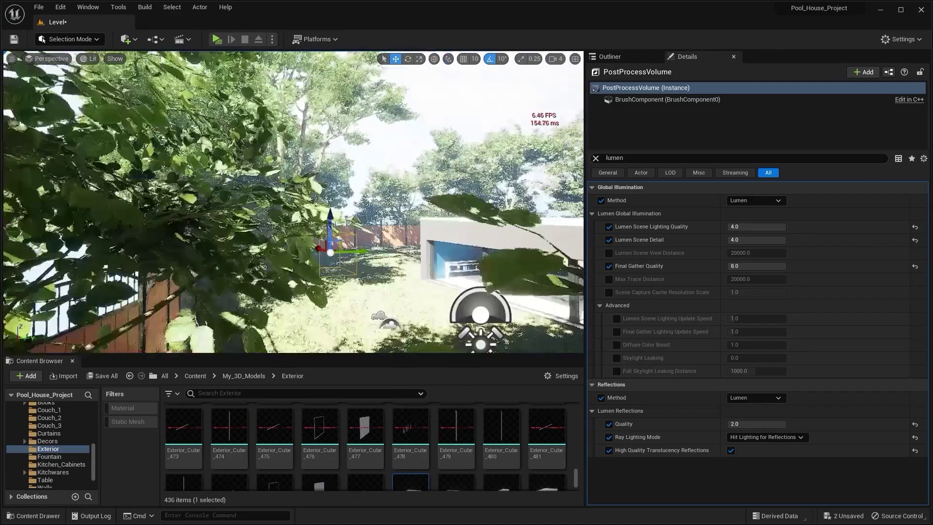
Examine the pool and its surroundings in the Path Tracing view
right_click_drag(348, 214, 509, 229)
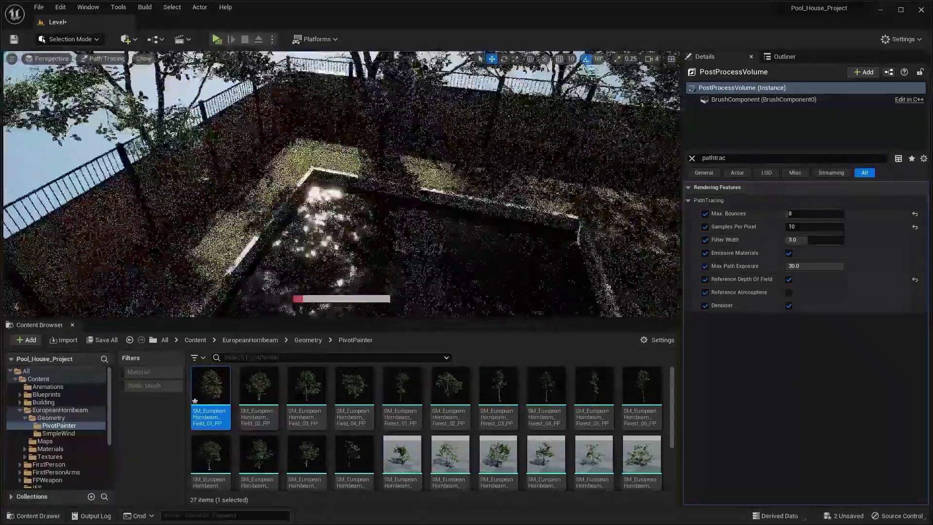
key("w")
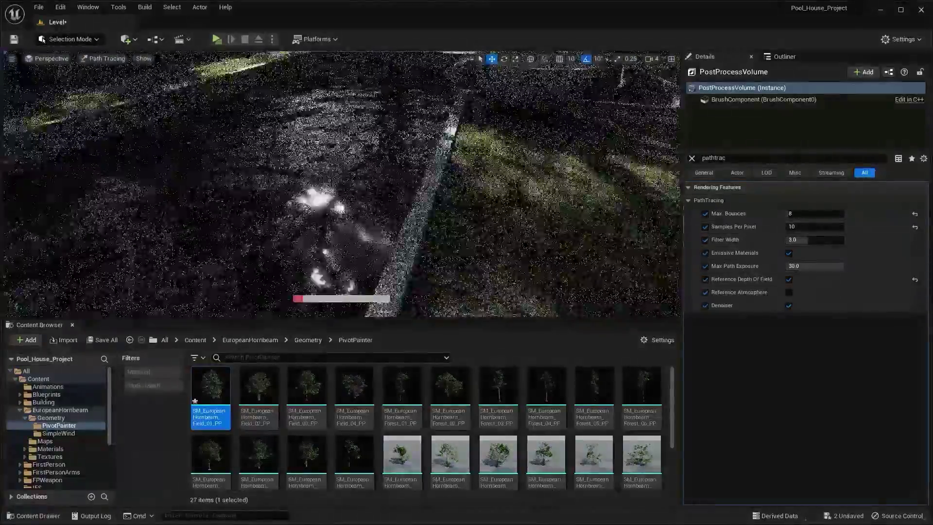